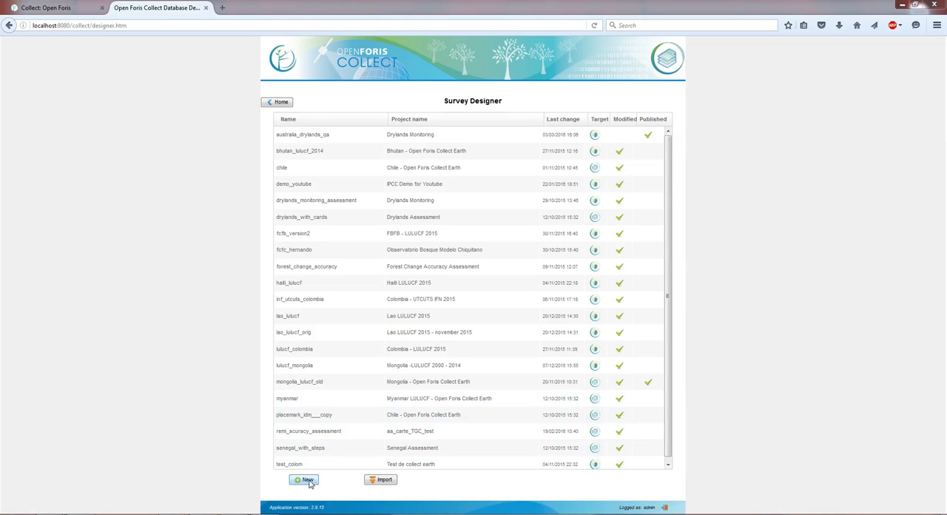
Step: Create a new survey named demo_collect_earth_tutorial with English as the default language and the Collect Earth template
{"action": "left_click", "coordinate": [306, 480]}
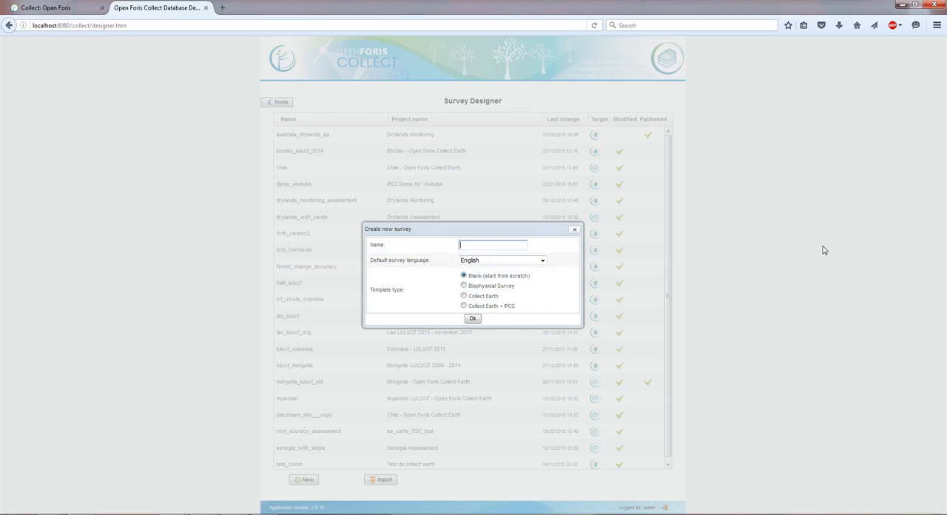
{"action": "type", "text": "demo_collect_earth_tutorial"}
{"action": "left_click", "coordinate": [471, 297]}
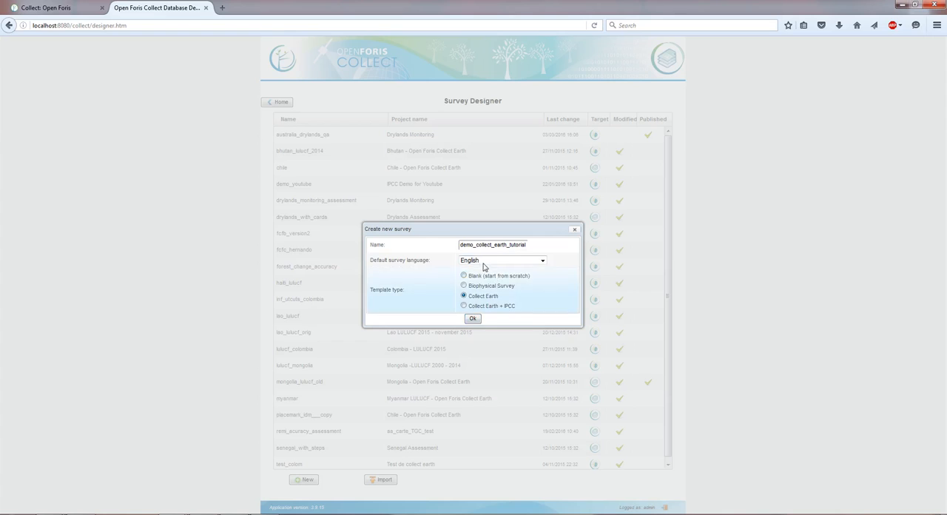
{"action": "left_click", "coordinate": [474, 319]}
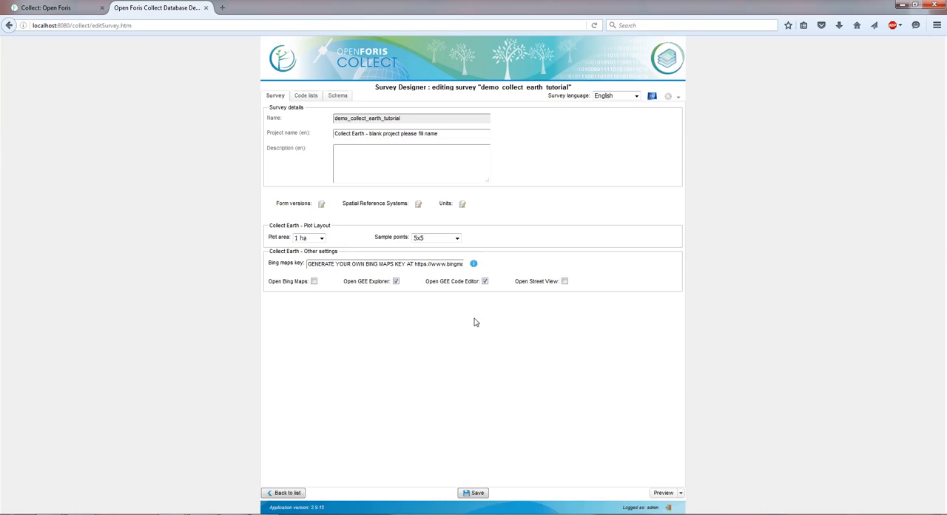
Step: Examine how the project name and description fields follow the survey language in Spanish and French, returning to English
{"action": "left_click_drag", "start_coordinate": [443, 137], "coordinate": [114, 131]}
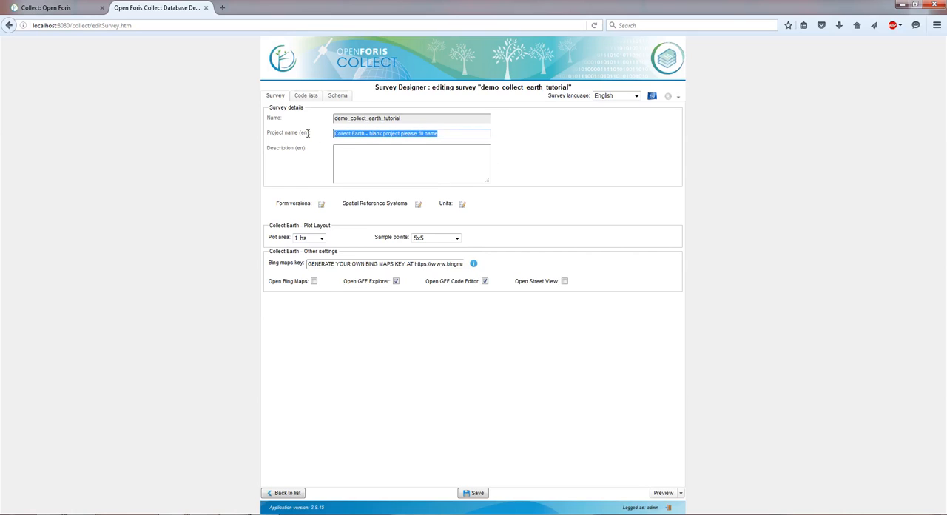
{"action": "left_click_drag", "start_coordinate": [300, 132], "coordinate": [311, 133]}
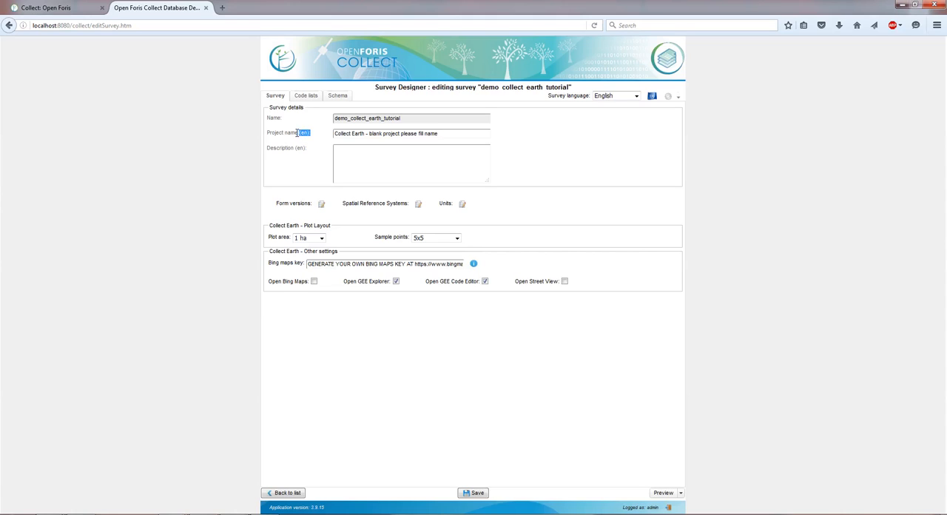
{"action": "left_click", "coordinate": [636, 97]}
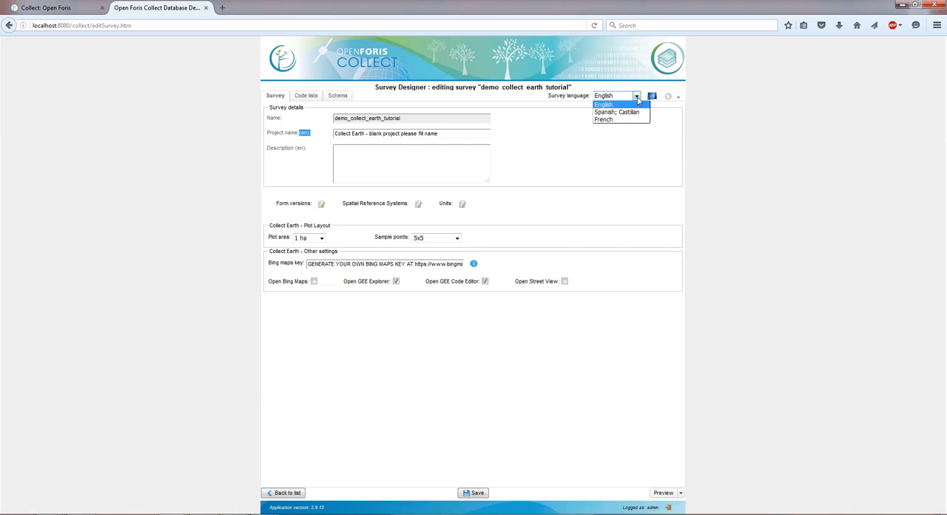
{"action": "left_click", "coordinate": [636, 112]}
{"action": "left_click", "coordinate": [637, 96]}
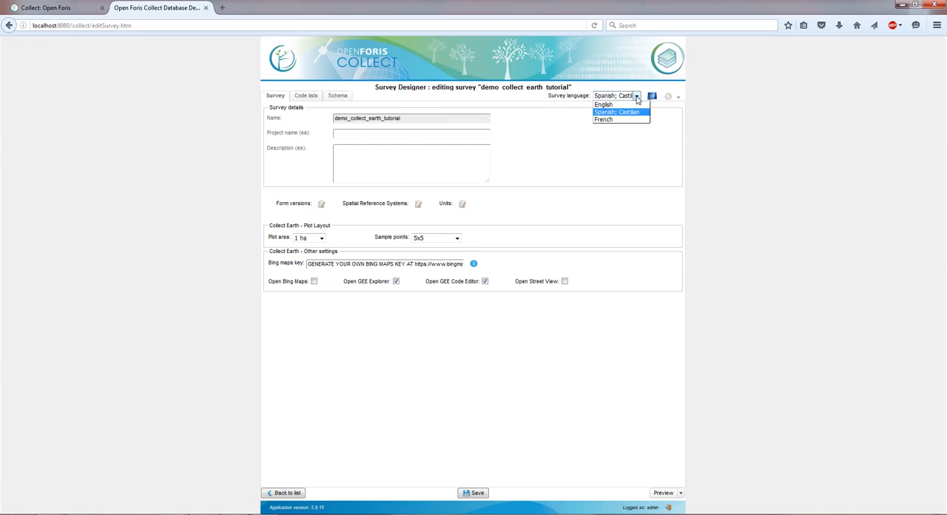
{"action": "left_click", "coordinate": [634, 121]}
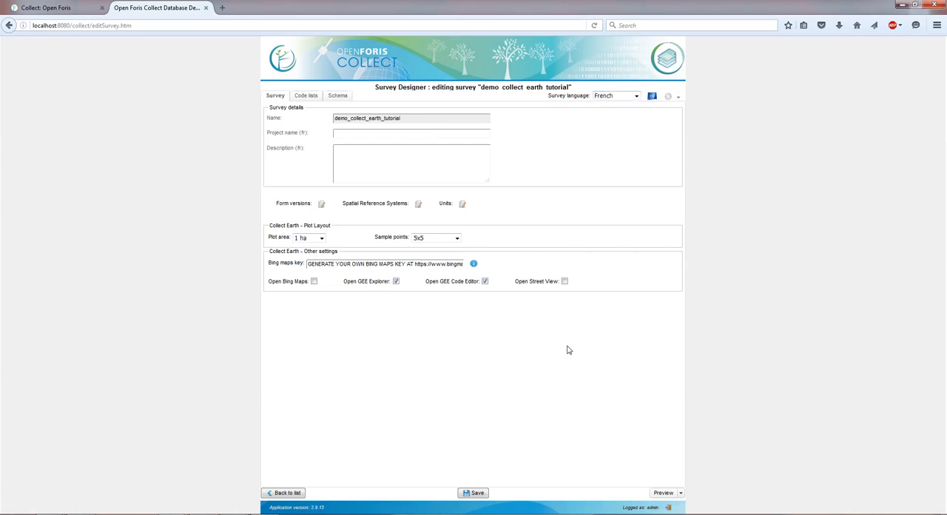
{"action": "left_click", "coordinate": [636, 97]}
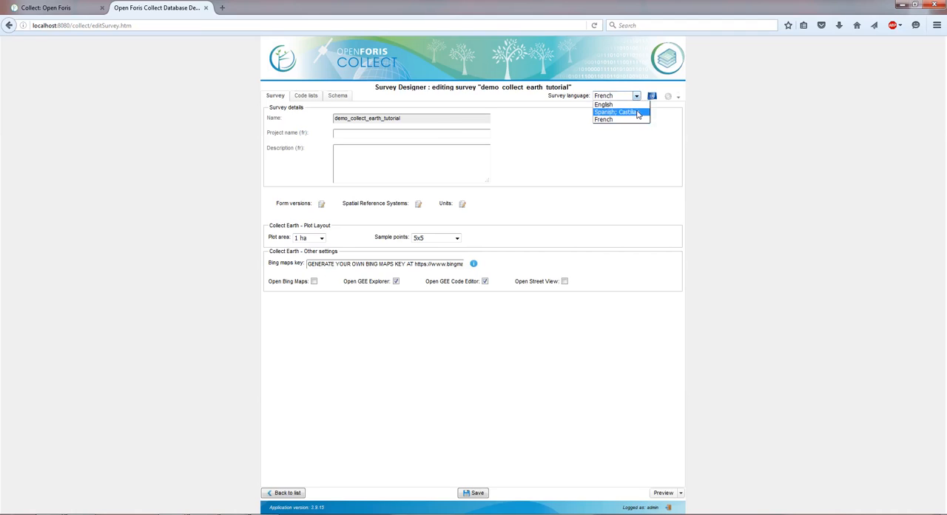
{"action": "left_click", "coordinate": [638, 113]}
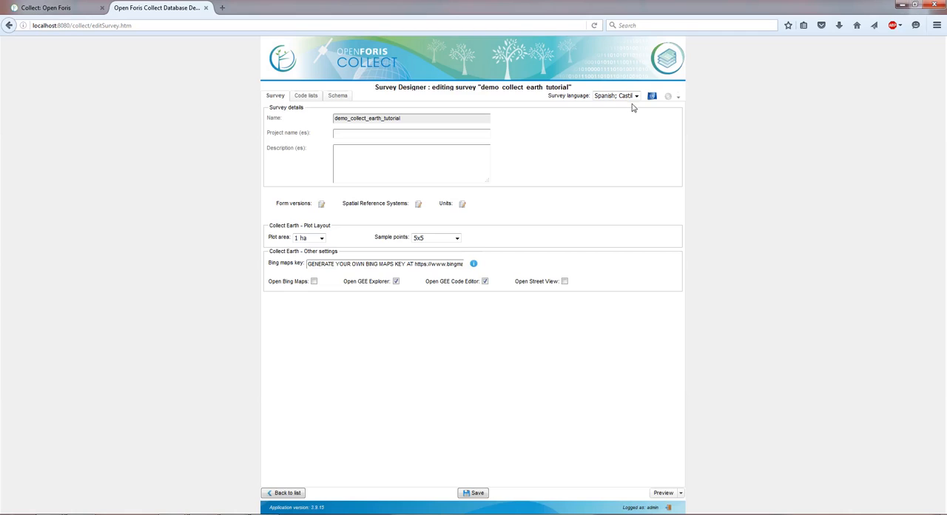
{"action": "left_click_drag", "start_coordinate": [299, 132], "coordinate": [309, 133]}
{"action": "left_click", "coordinate": [625, 96]}
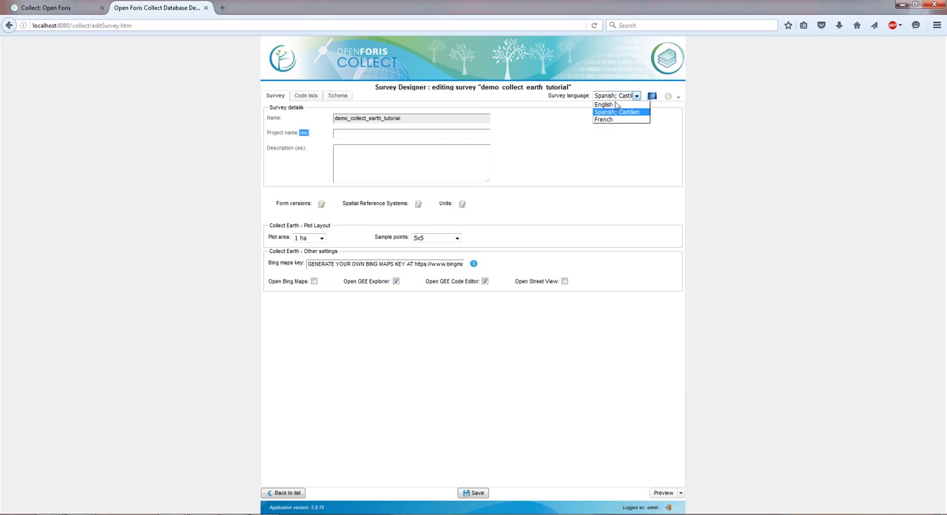
{"action": "left_click", "coordinate": [614, 110]}
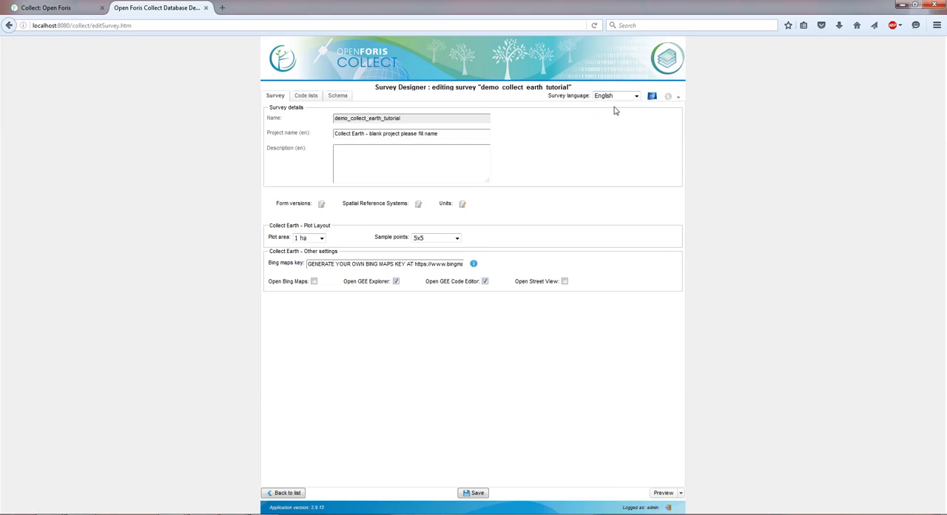
Step: Replace the English project name with "Demo survey for tutorial"
{"action": "triple_click", "coordinate": [446, 134]}
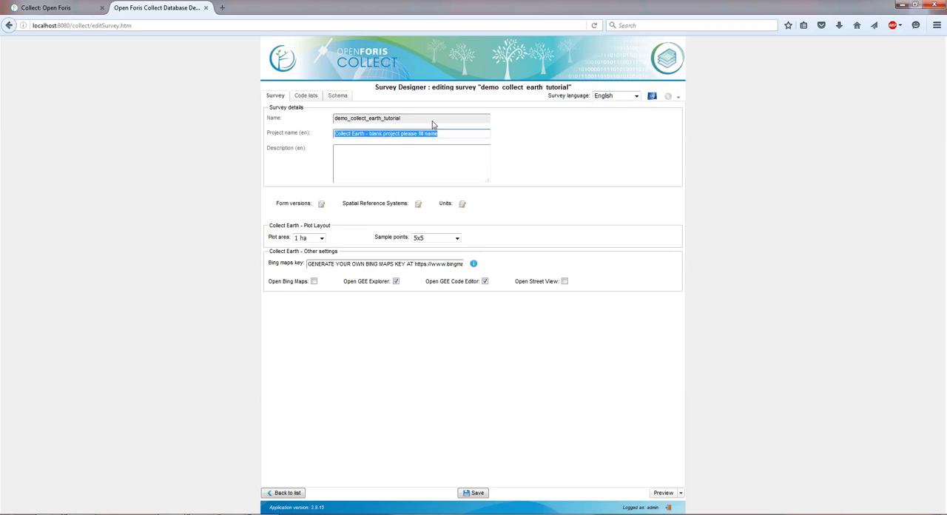
{"action": "type", "text": "Demo survey"}
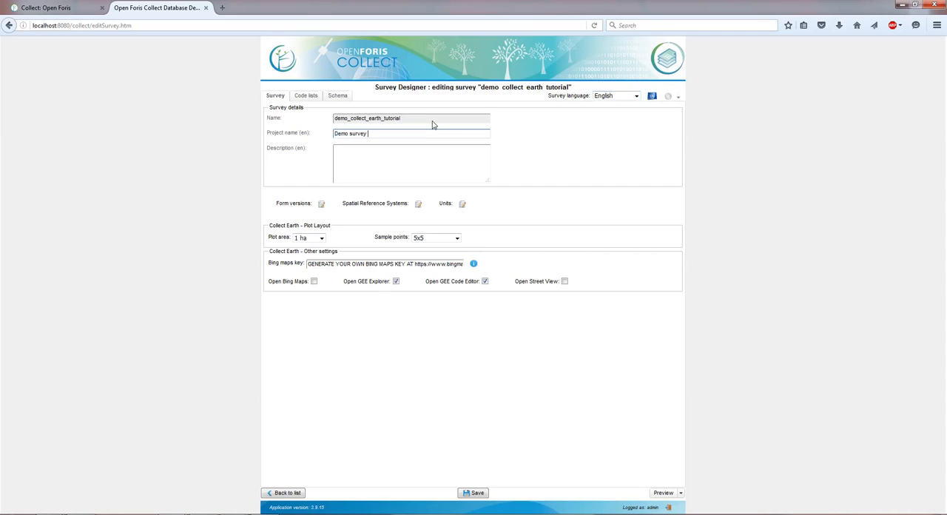
{"action": "type", "text": " for tutorial"}
Step: Enter the Spanish project name "Encuesta de demostración para el tutorial" and return the survey language to English
{"action": "left_click", "coordinate": [637, 95]}
{"action": "left_click", "coordinate": [636, 111]}
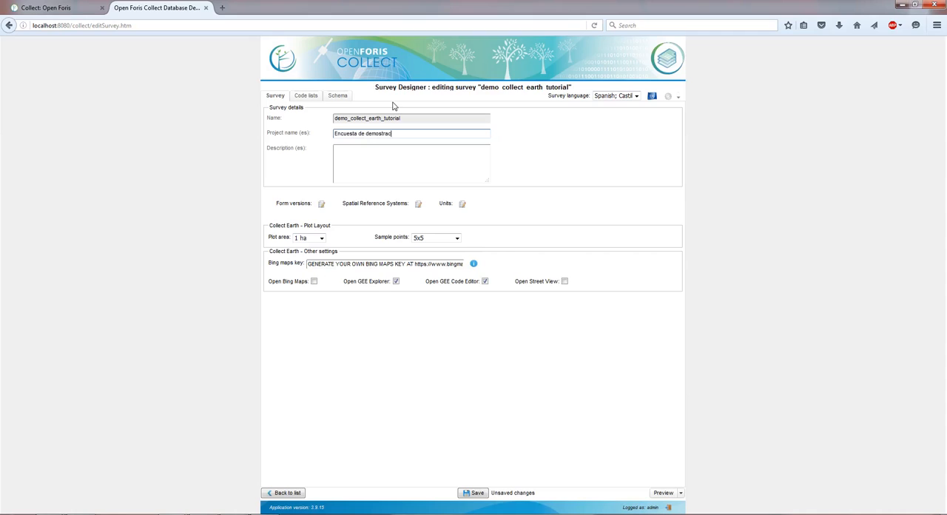
{"action": "type", "text": "n para el tutorial"}
{"action": "left_click", "coordinate": [634, 96]}
{"action": "left_click", "coordinate": [628, 105]}
{"action": "left_click", "coordinate": [629, 97]}
{"action": "left_click", "coordinate": [628, 103]}
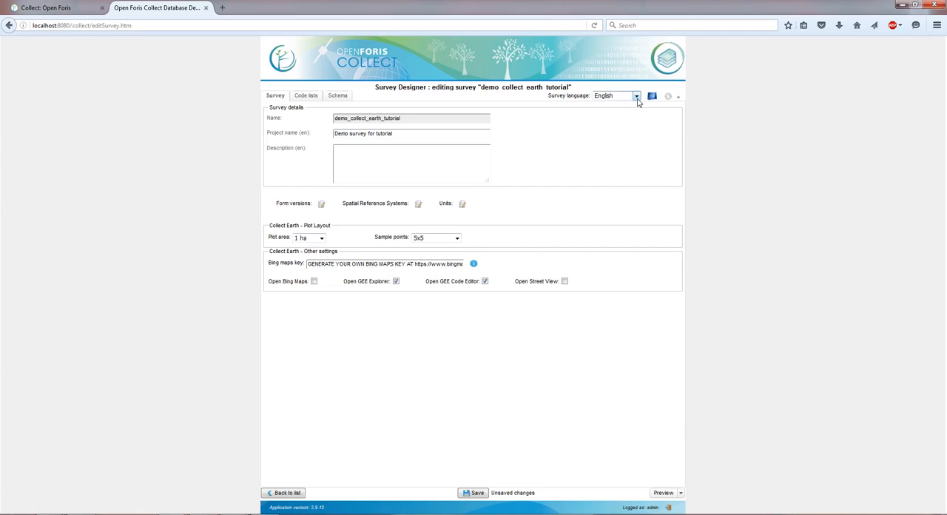
Step: Remove French from the survey's languages, including all its associated labels
{"action": "left_click", "coordinate": [637, 99]}
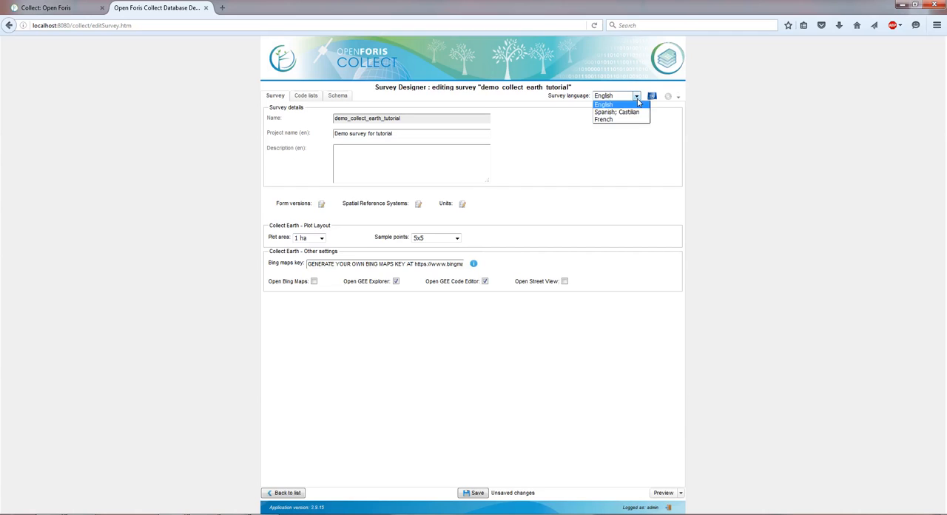
{"action": "left_click", "coordinate": [652, 97]}
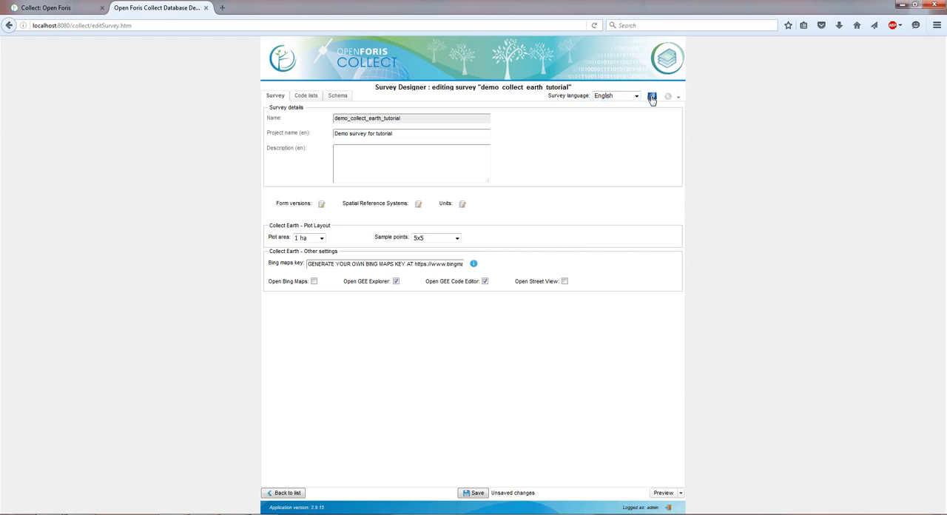
{"action": "left_click", "coordinate": [651, 97]}
{"action": "left_click", "coordinate": [460, 279]}
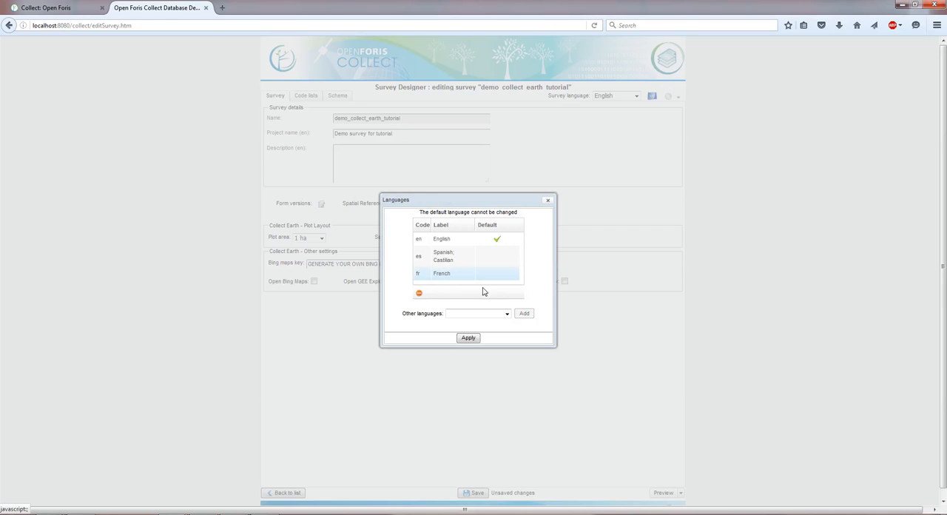
{"action": "left_click", "coordinate": [418, 295]}
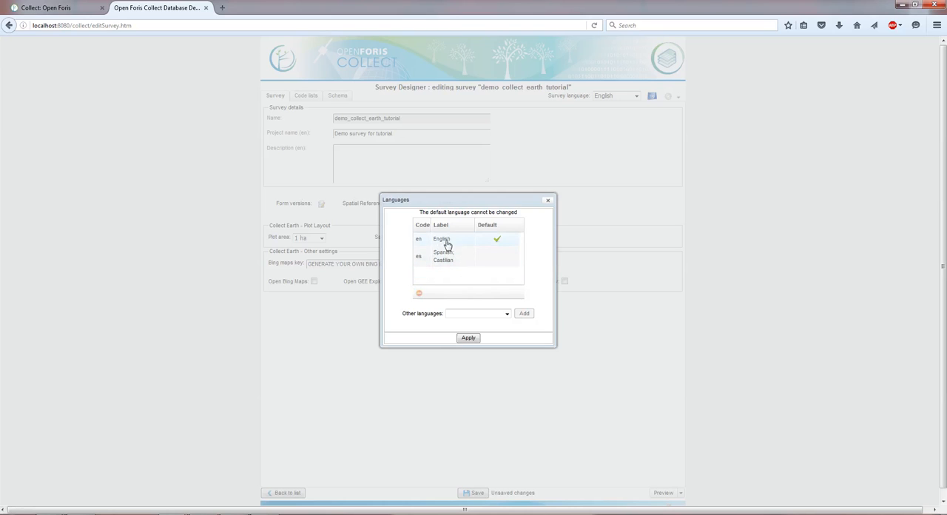
{"action": "left_click", "coordinate": [468, 338]}
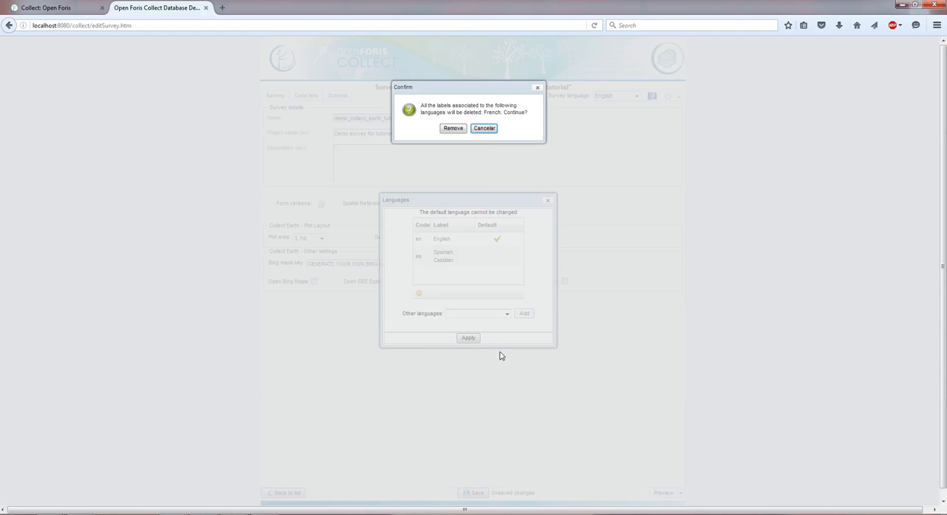
{"action": "left_click", "coordinate": [454, 130]}
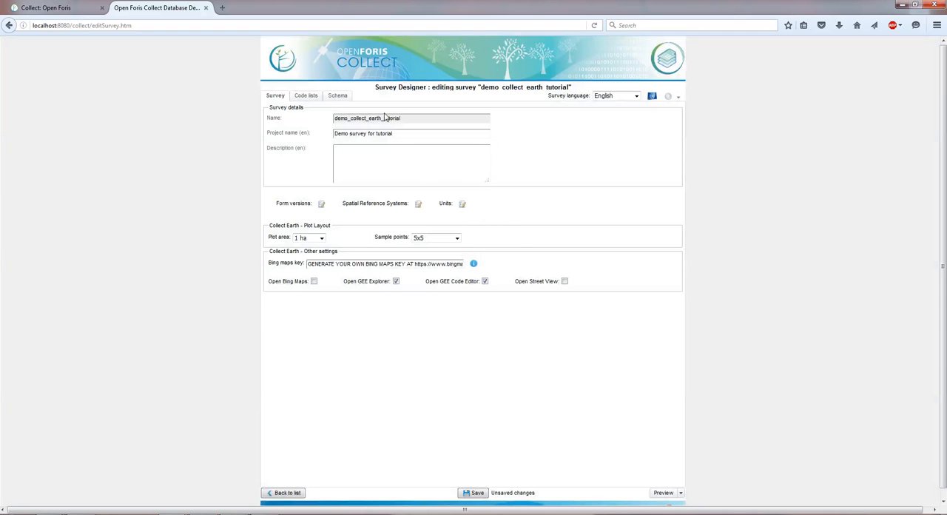
Step: Enter the English survey description "This is the survey that was created for demonstration on the turorial"
{"action": "left_click", "coordinate": [629, 95]}
{"action": "left_click", "coordinate": [613, 103]}
{"action": "left_click", "coordinate": [389, 163]}
{"action": "type", "text": "This is"}
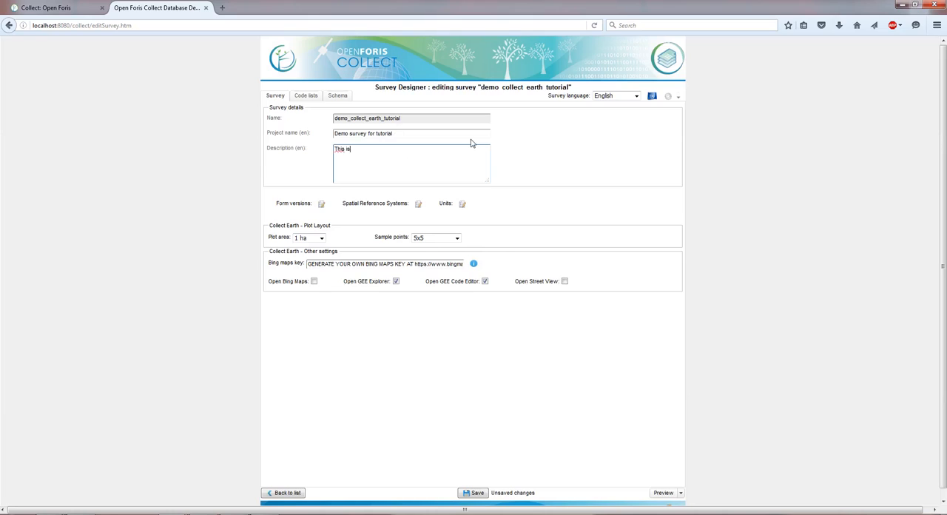
{"action": "type", "text": " the survey that was created for demonstratio"}
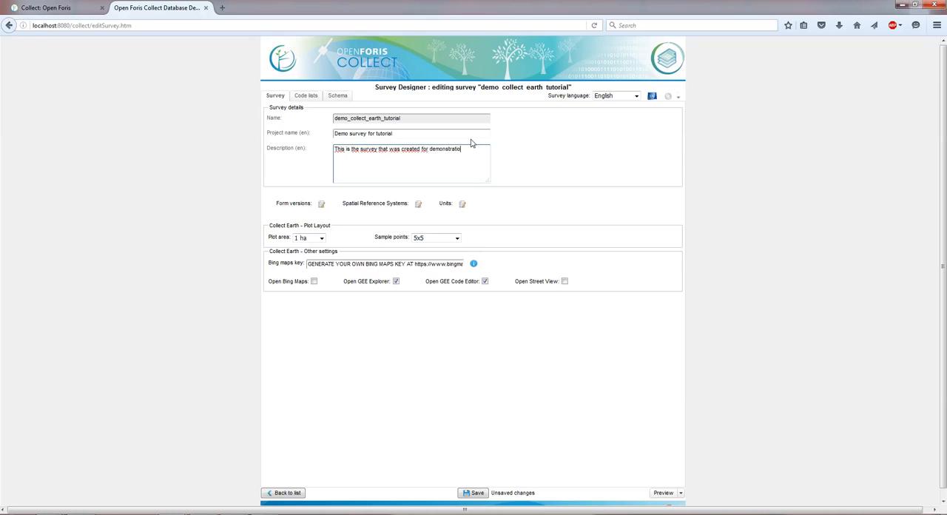
{"action": "type", "text": "n on the turorial"}
{"action": "key", "text": "Return"}
{"action": "key", "text": "BackSpace"}
Step: Add form version v1 labelled "Version 1" with the description "First version before testing" and introduction date 22/03/2016, and apply it
{"action": "left_click", "coordinate": [321, 204]}
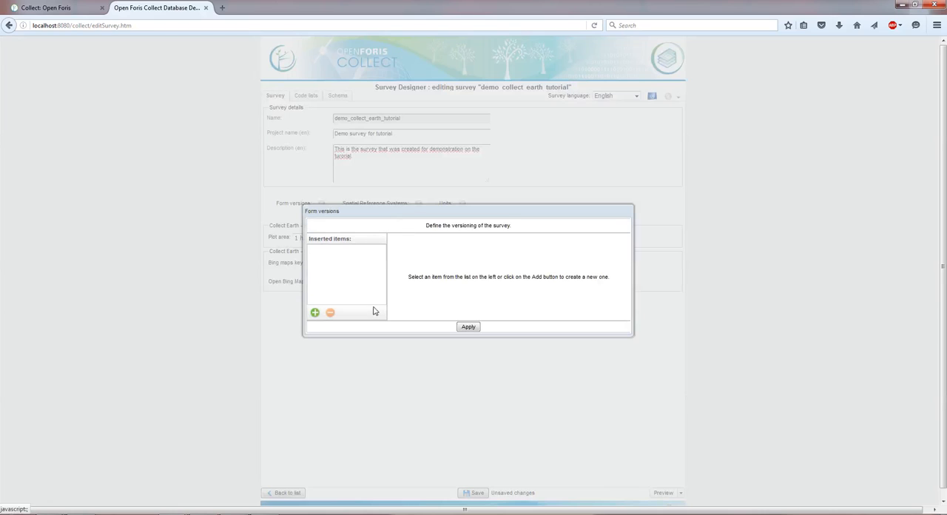
{"action": "left_click", "coordinate": [316, 317]}
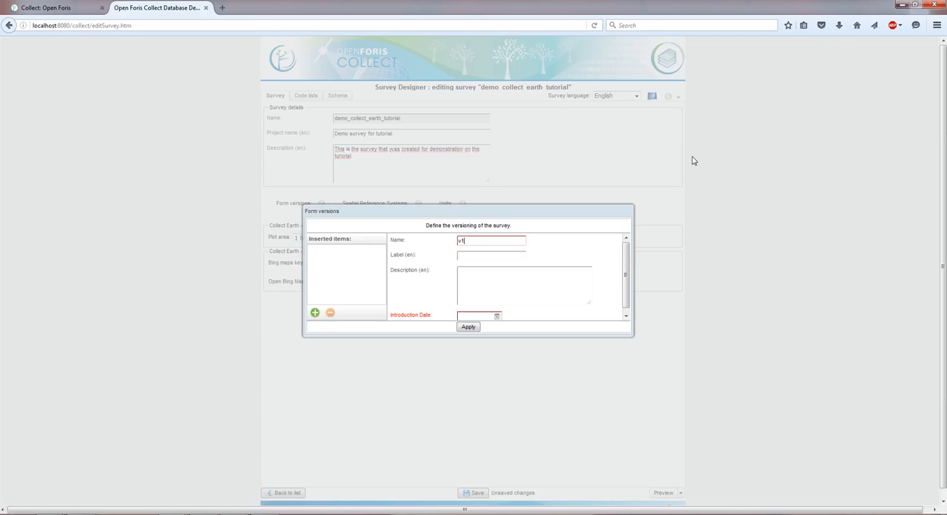
{"action": "type", "text": "v1"}
{"action": "key", "text": "Tab"}
{"action": "type", "text": "Version 1"}
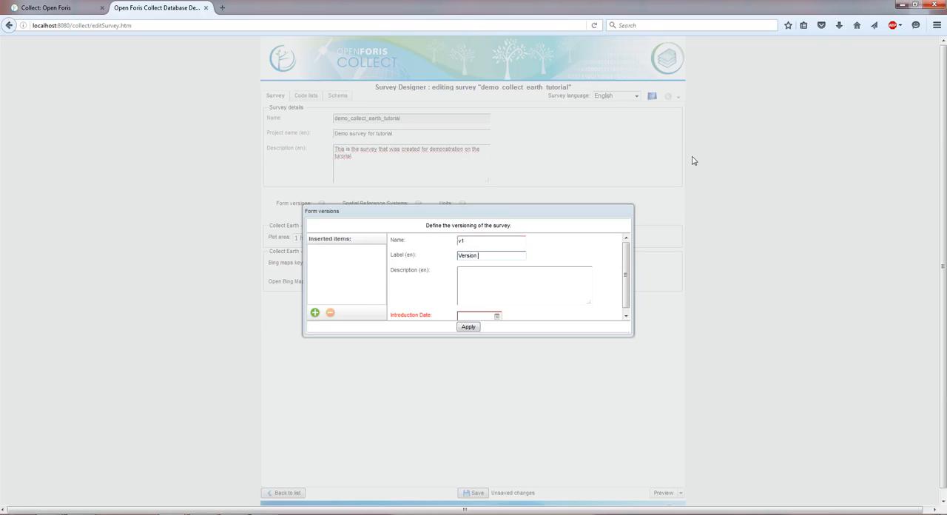
{"action": "left_click", "coordinate": [585, 272]}
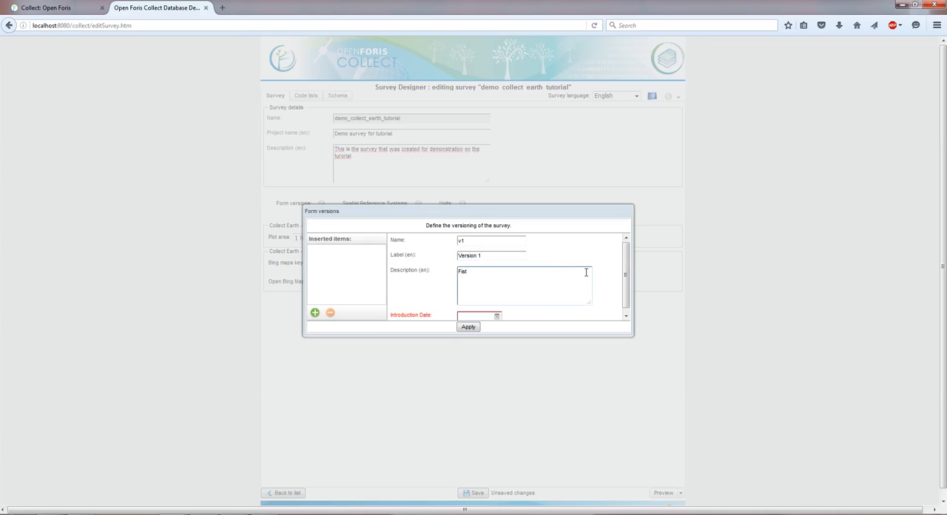
{"action": "type", "text": "First version before testing"}
{"action": "left_click", "coordinate": [497, 317]}
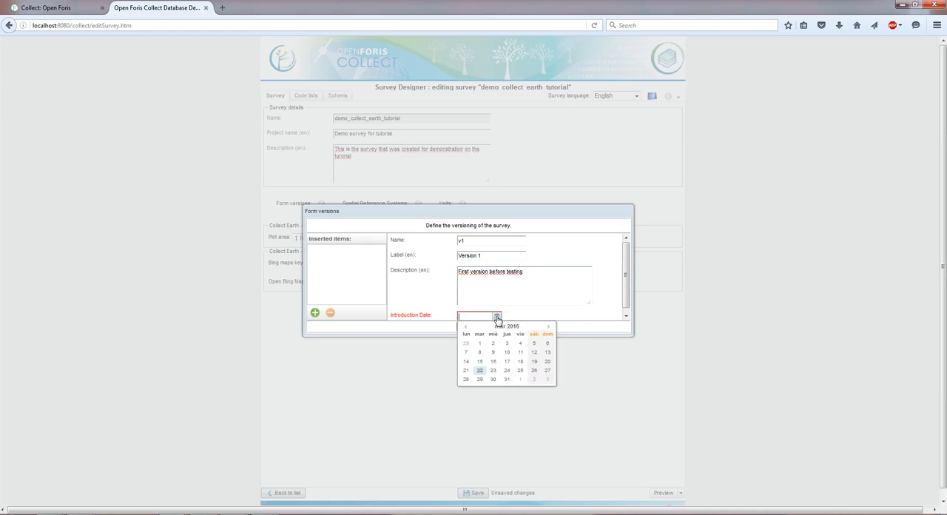
{"action": "left_click", "coordinate": [480, 372]}
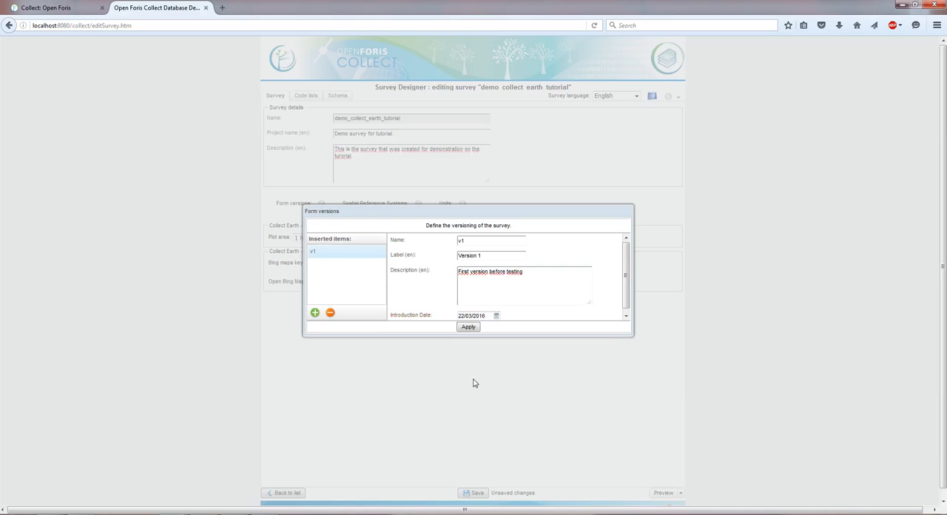
{"action": "left_click", "coordinate": [470, 328]}
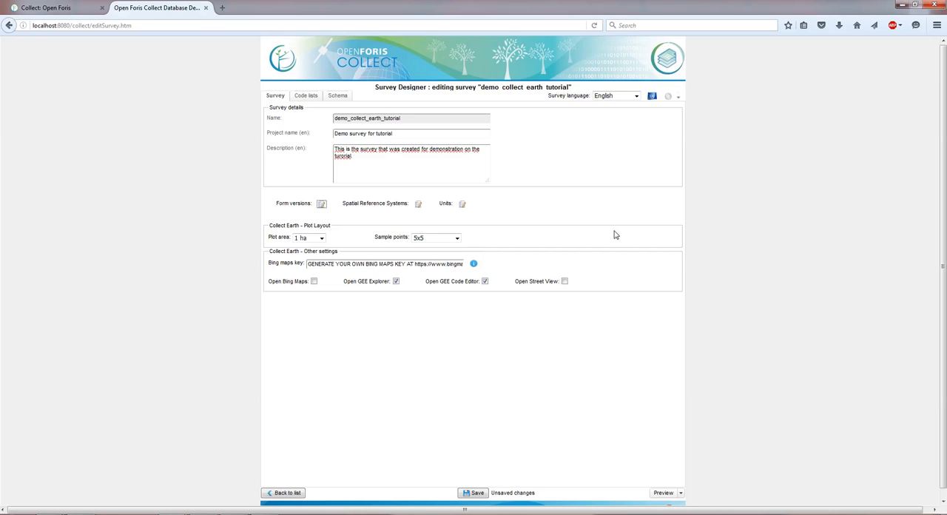
Step: Set the Collect Earth plot layout to a 0.50 ha plot area with 7x7 sample points
{"action": "left_click", "coordinate": [322, 239]}
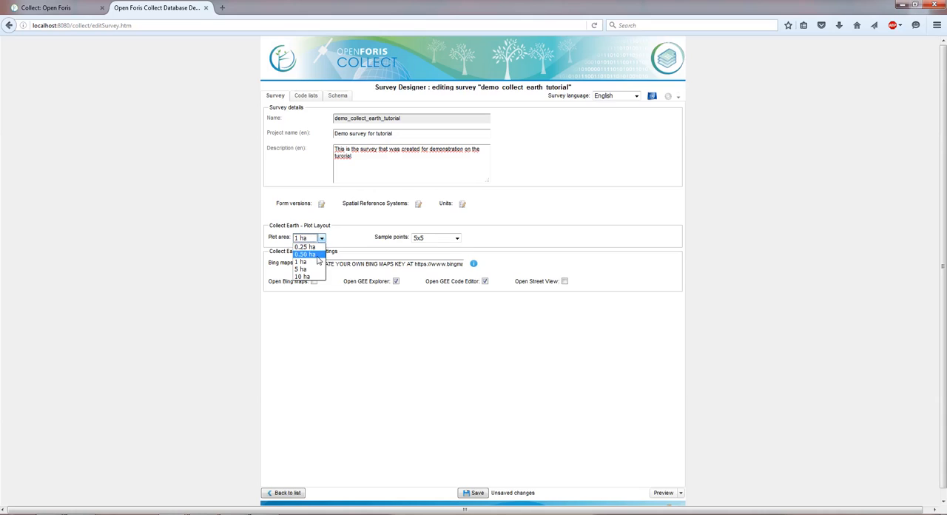
{"action": "left_click", "coordinate": [314, 255]}
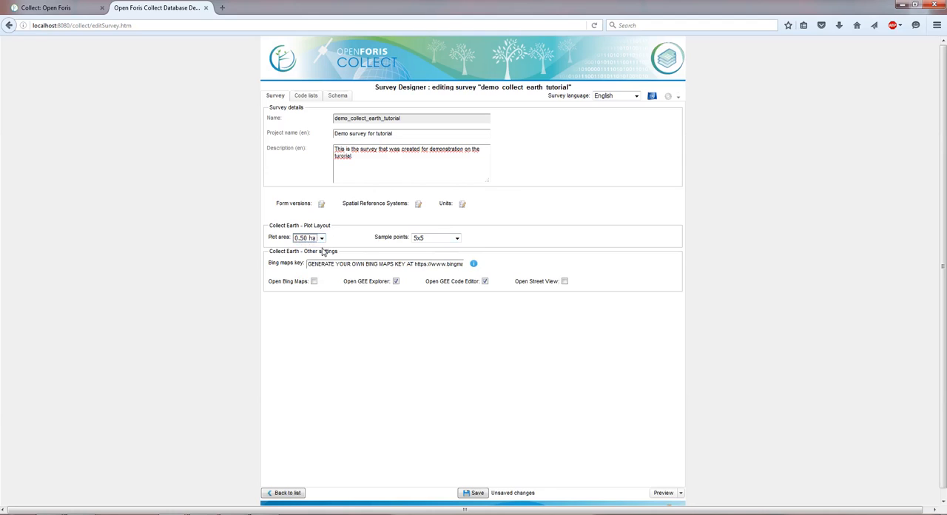
{"action": "left_click", "coordinate": [450, 240]}
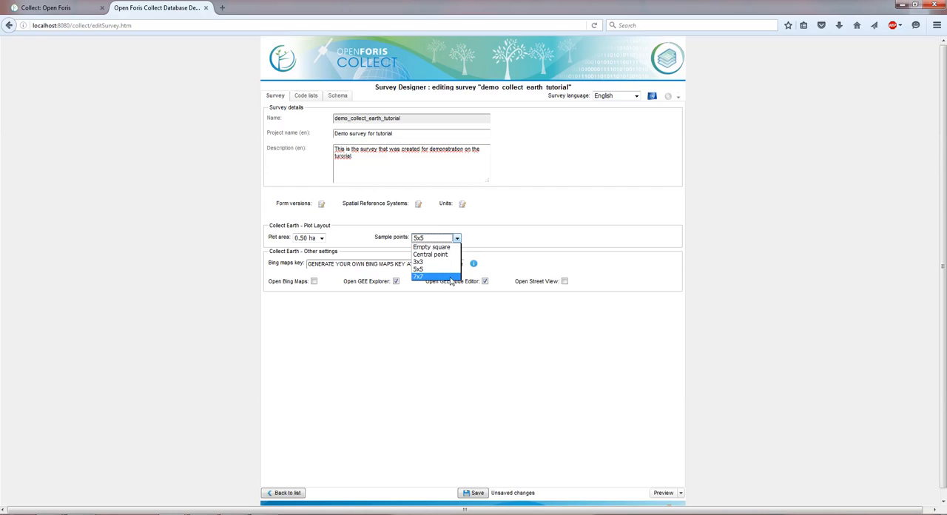
{"action": "left_click", "coordinate": [449, 278]}
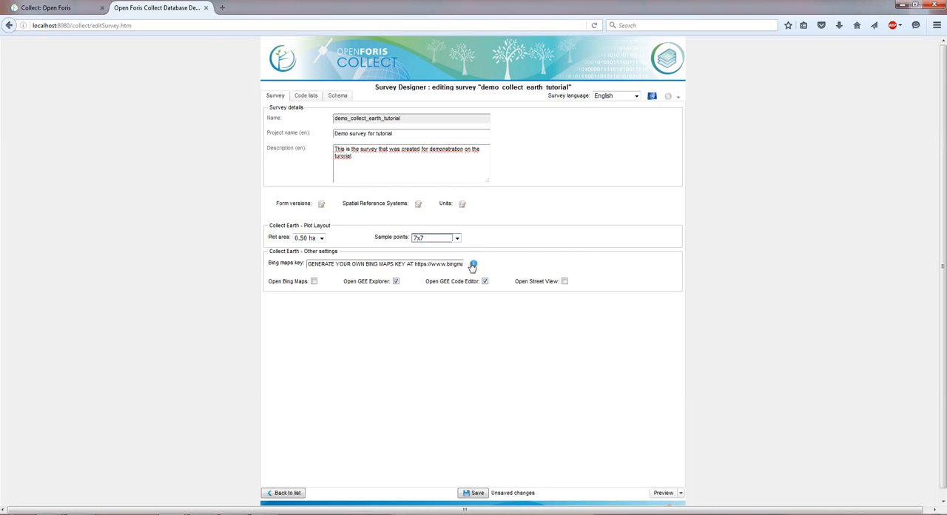
Step: Check the Bing Maps Dev Center page for obtaining a maps key, and return to the survey's Bing maps key setting
{"action": "mouse_move", "coordinate": [474, 265]}
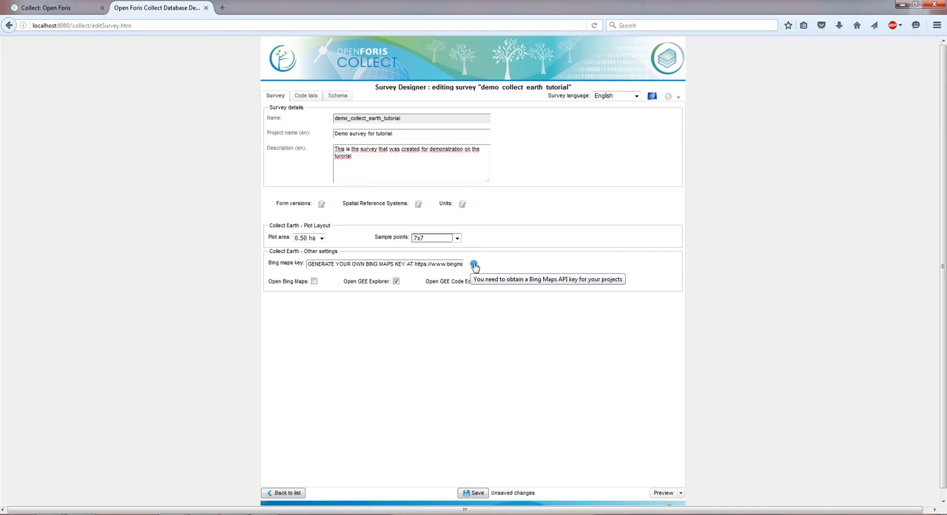
{"action": "left_click", "coordinate": [474, 265]}
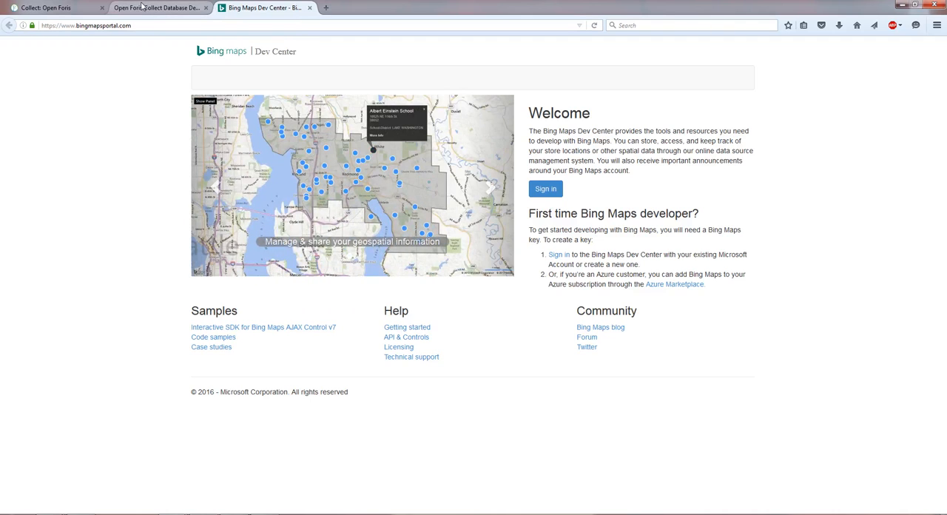
{"action": "left_click", "coordinate": [142, 6]}
{"action": "triple_click", "coordinate": [322, 262]}
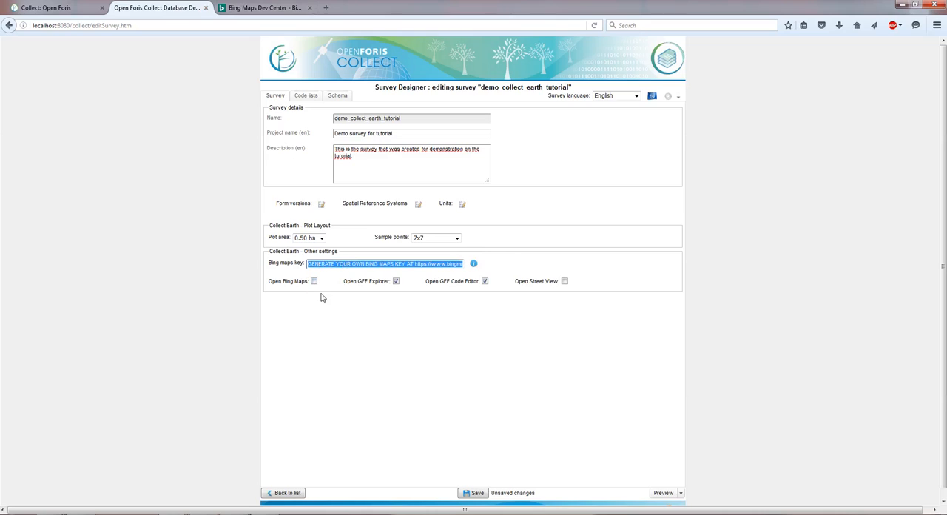
{"action": "left_click", "coordinate": [278, 298]}
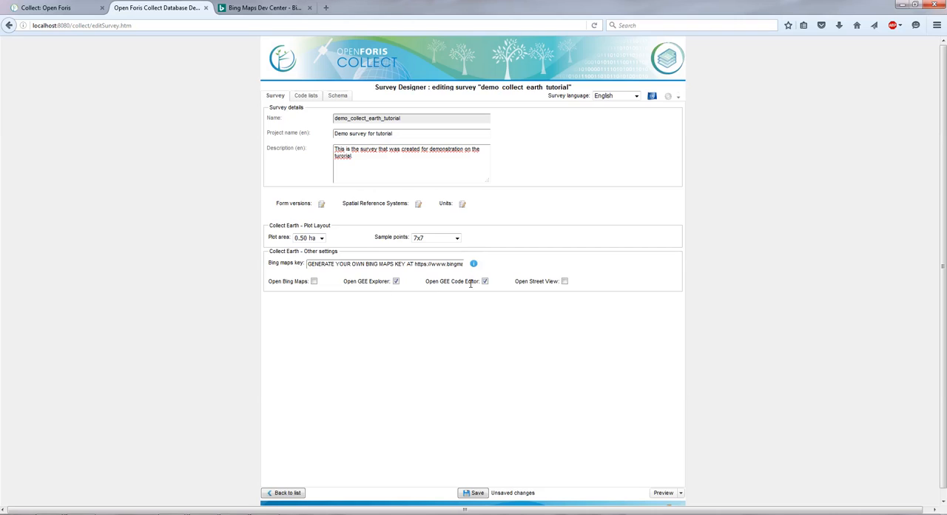
Step: Save the survey and expand the Plot node in its schema to show the predefined attributes
{"action": "left_click", "coordinate": [485, 494]}
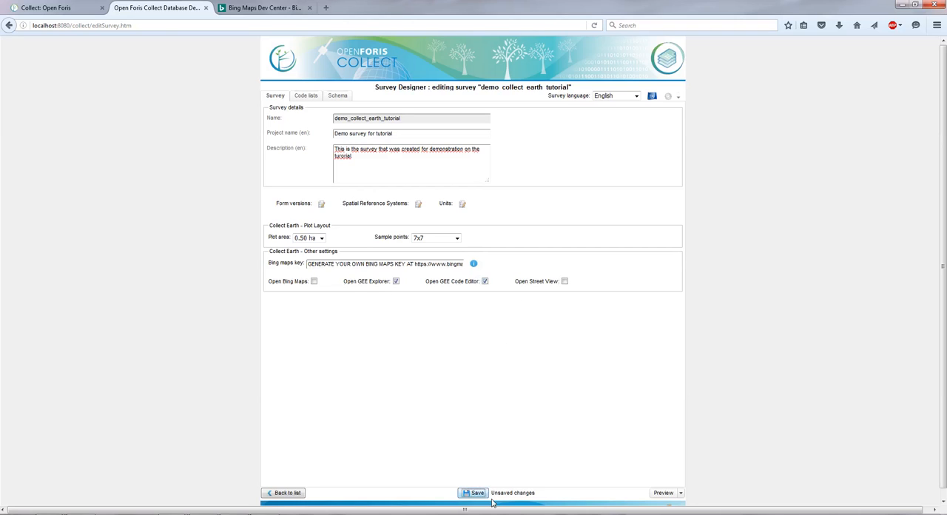
{"action": "left_click", "coordinate": [344, 97]}
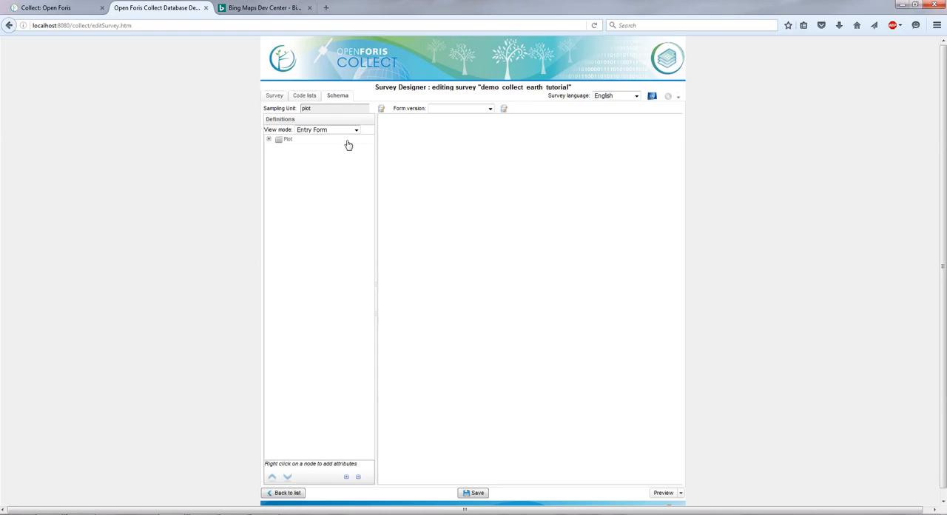
{"action": "left_click", "coordinate": [269, 140]}
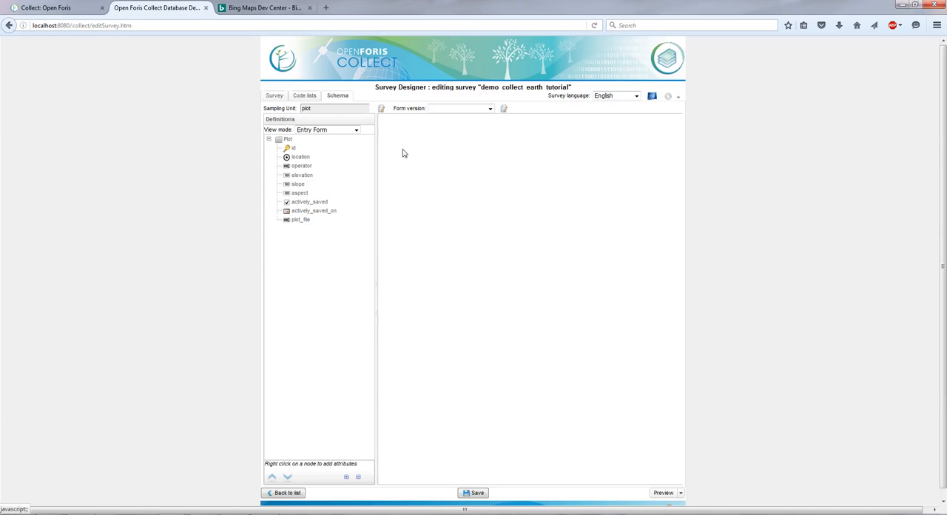
{"action": "left_click_drag", "start_coordinate": [319, 151], "coordinate": [296, 146]}
{"action": "right_click", "coordinate": [291, 145]}
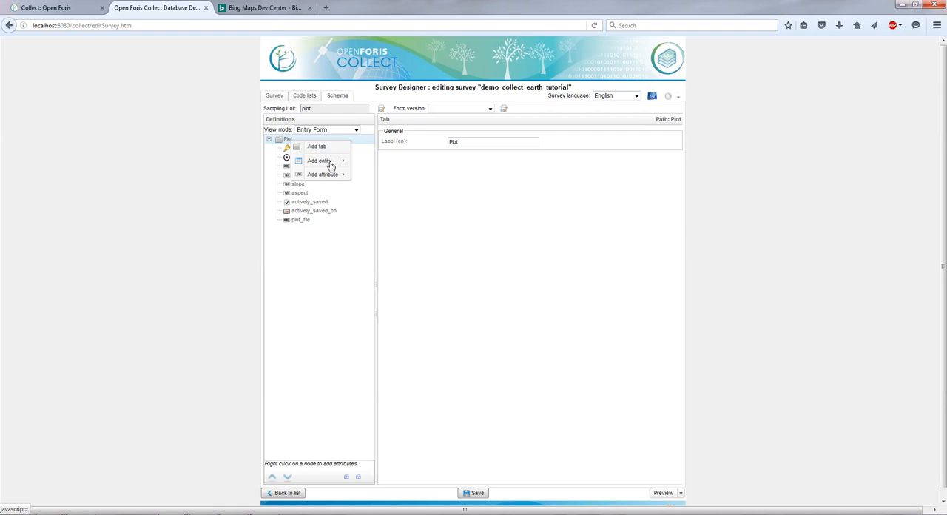
{"action": "mouse_move", "coordinate": [329, 176]}
{"action": "left_click", "coordinate": [285, 142]}
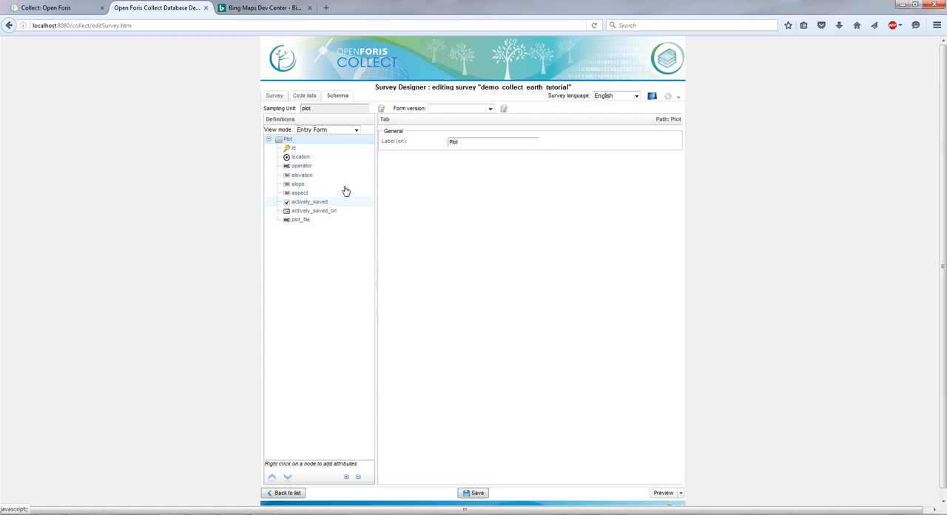
Step: Add a code attribute named land_use with the English label "Land Use" to the Plot node
{"action": "right_click", "coordinate": [289, 143]}
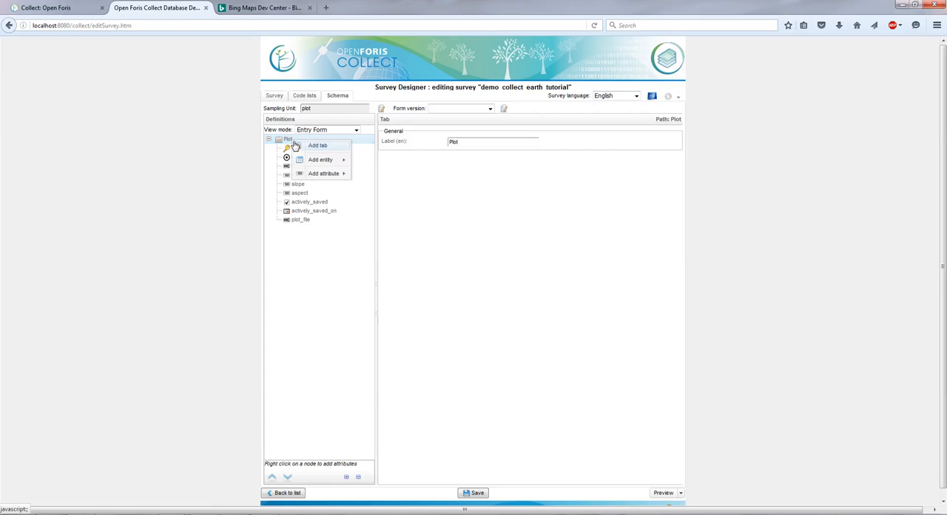
{"action": "mouse_move", "coordinate": [335, 162]}
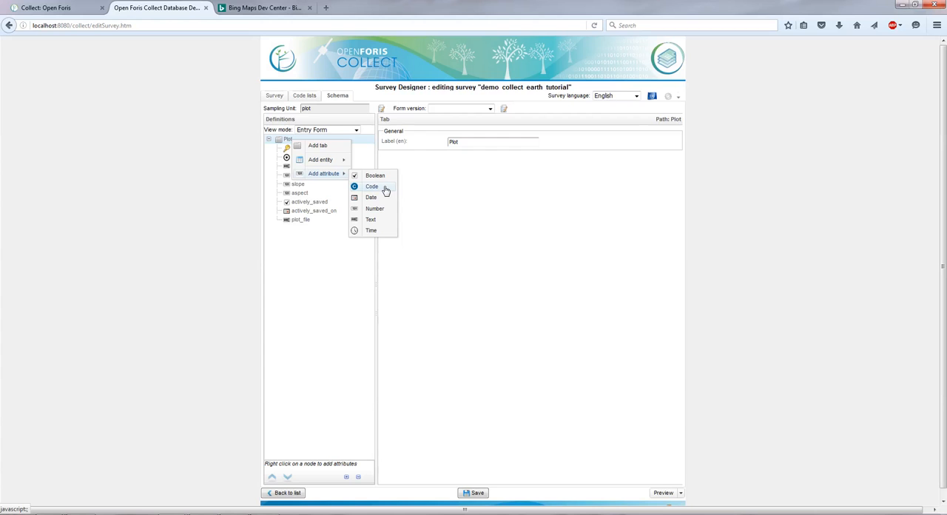
{"action": "left_click", "coordinate": [371, 187]}
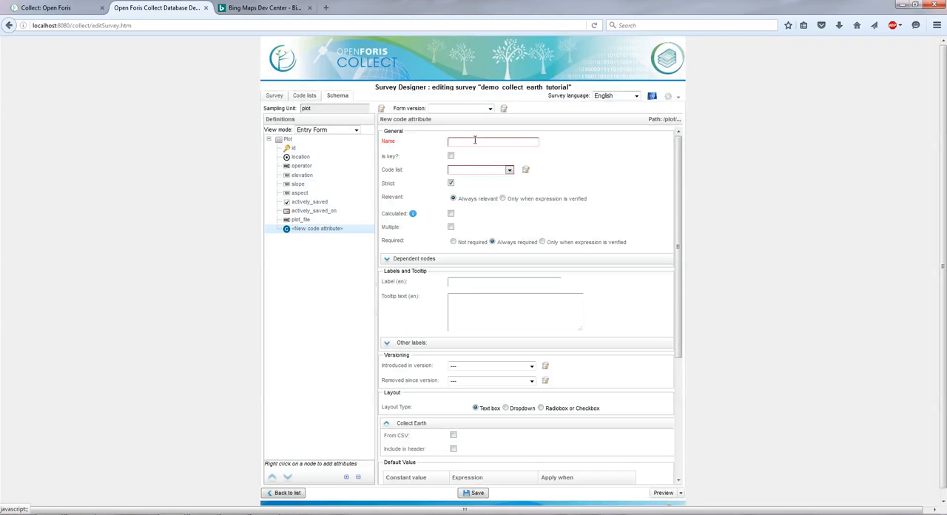
{"action": "left_click", "coordinate": [475, 141]}
{"action": "left_click", "coordinate": [496, 170]}
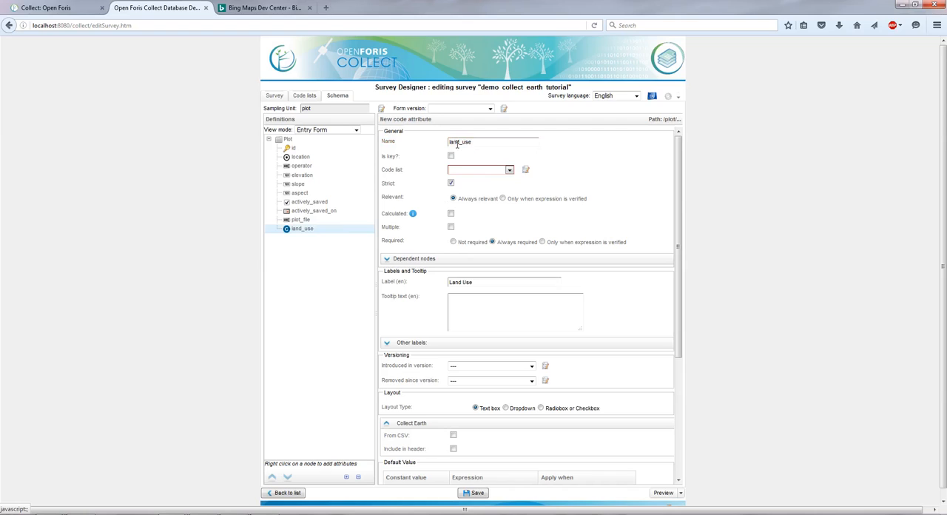
Step: Try to switch the survey language for the land_use attribute's label and to save the survey, staying on the attribute form
{"action": "left_click_drag", "start_coordinate": [481, 282], "coordinate": [435, 281]}
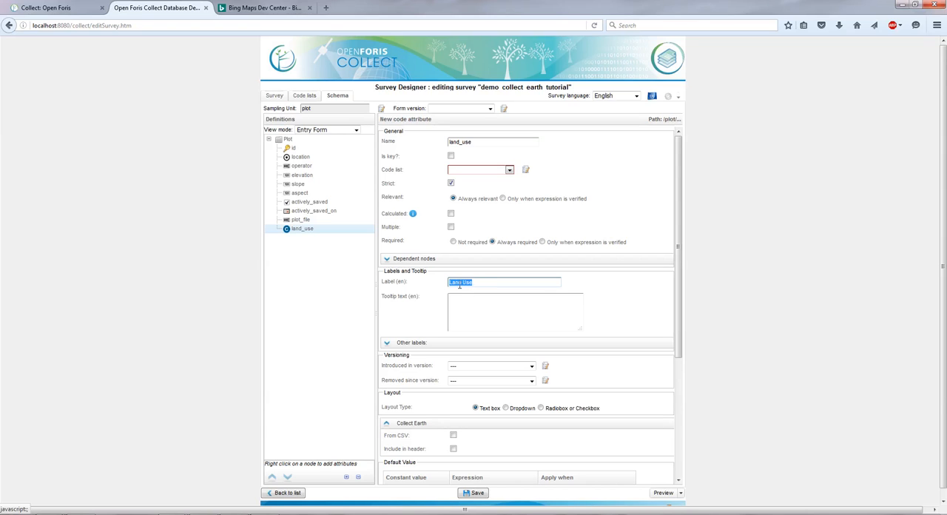
{"action": "left_click_drag", "start_coordinate": [397, 282], "coordinate": [419, 281]}
{"action": "left_click", "coordinate": [420, 281]}
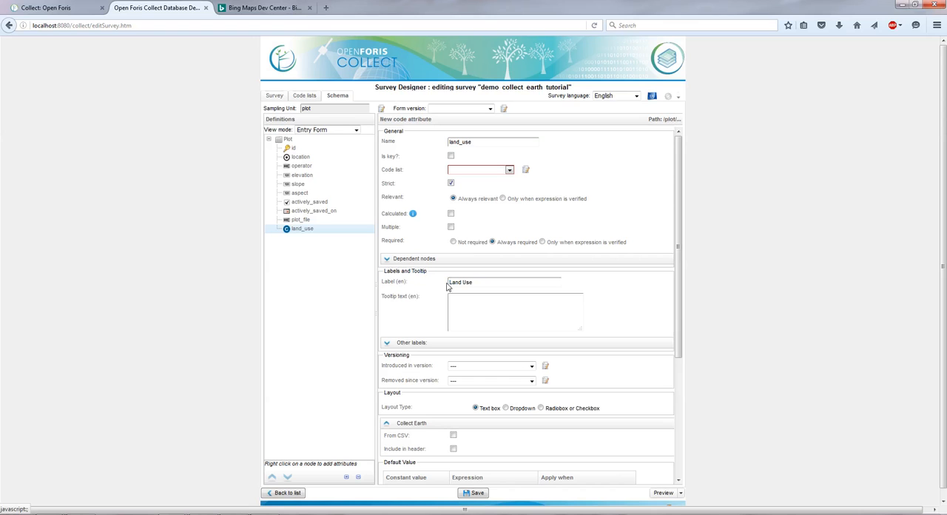
{"action": "left_click", "coordinate": [614, 95]}
{"action": "left_click", "coordinate": [606, 111]}
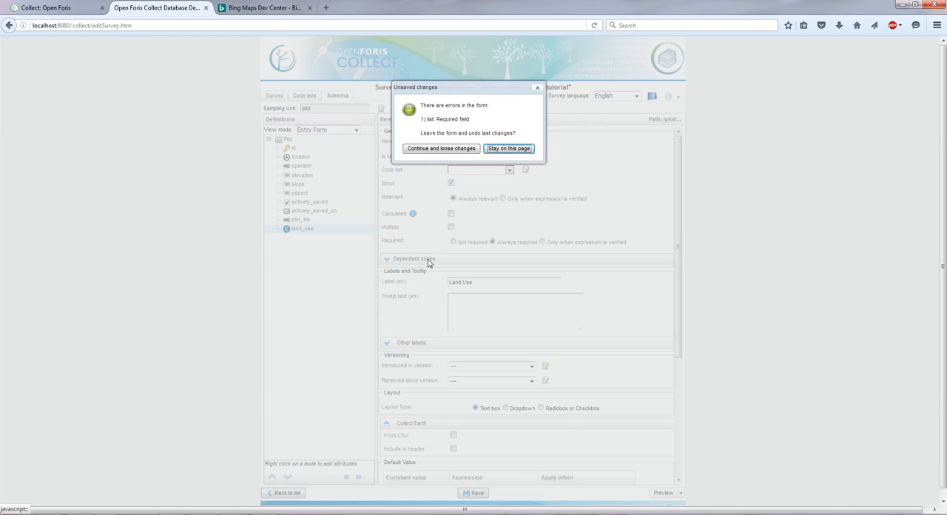
{"action": "left_click", "coordinate": [497, 152]}
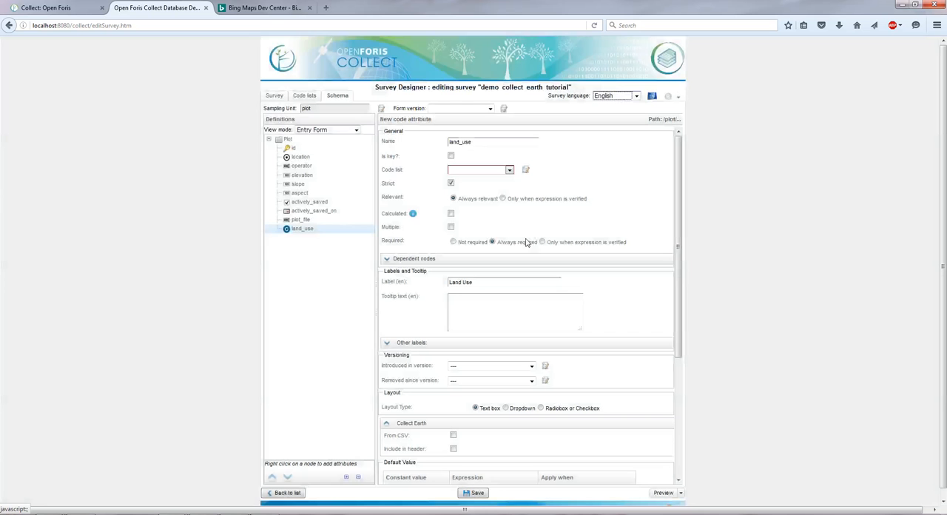
{"action": "left_click", "coordinate": [475, 493]}
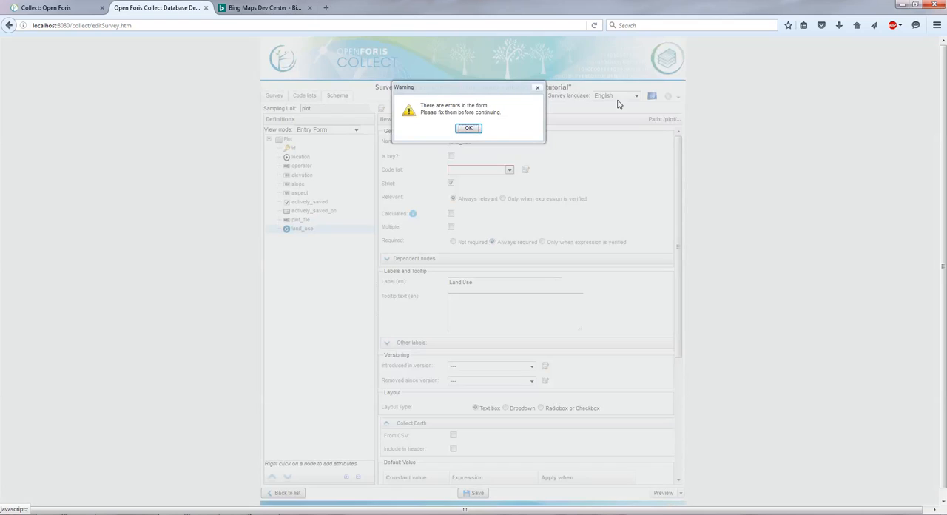
{"action": "left_click", "coordinate": [469, 128]}
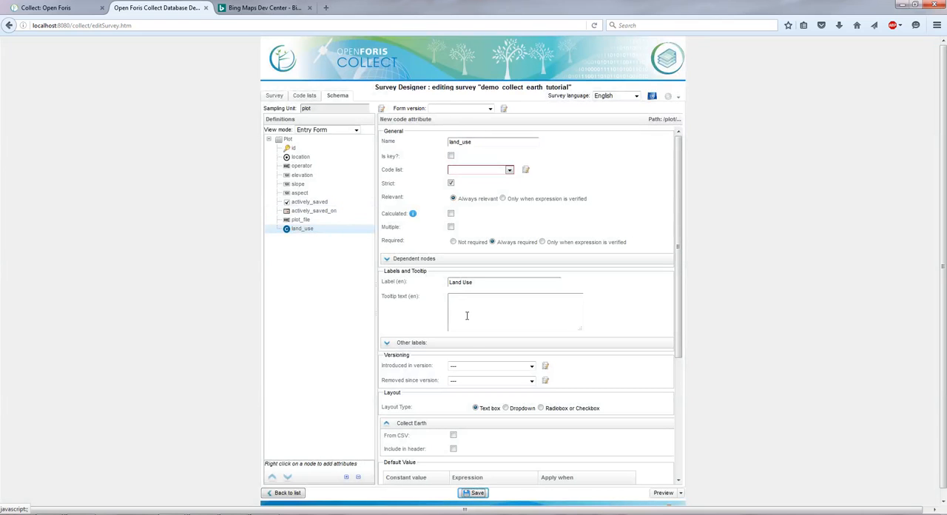
{"action": "left_click", "coordinate": [618, 96]}
{"action": "left_click", "coordinate": [621, 112]}
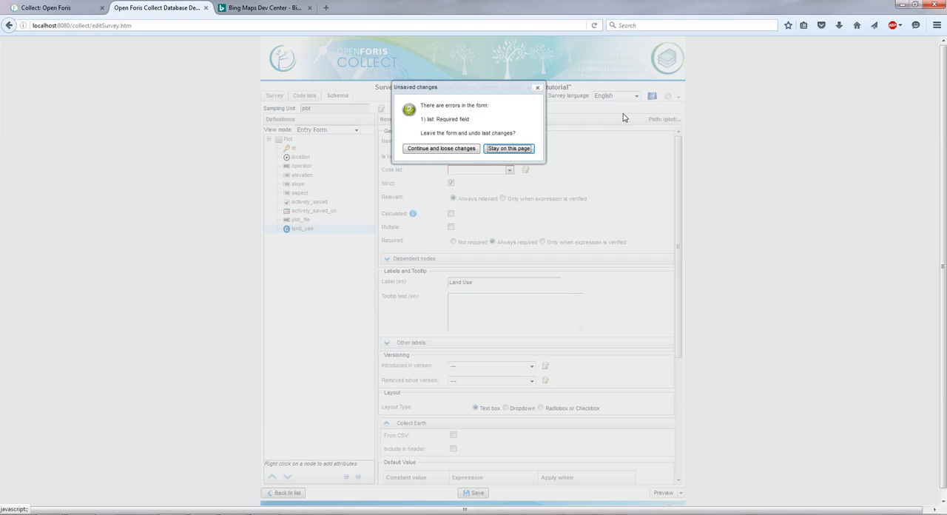
{"action": "left_click", "coordinate": [527, 152]}
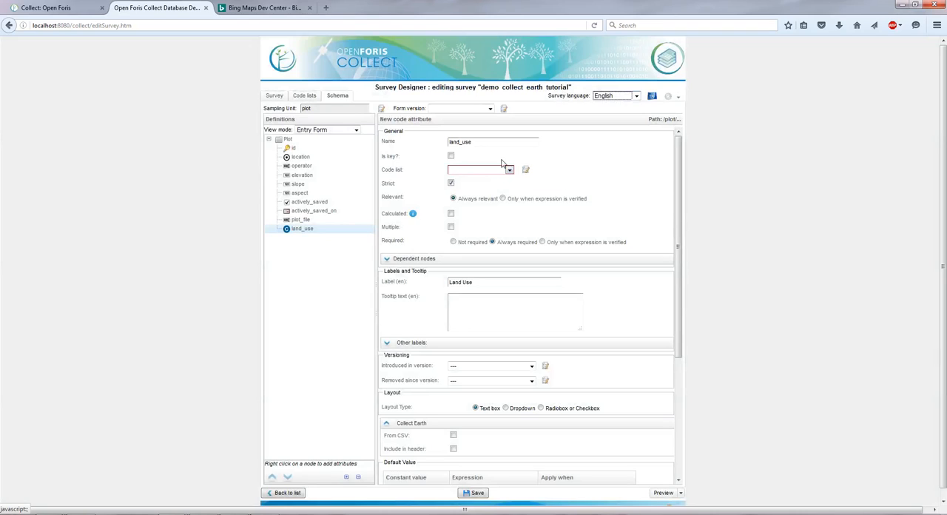
{"action": "left_click", "coordinate": [301, 229]}
{"action": "left_click", "coordinate": [526, 172]}
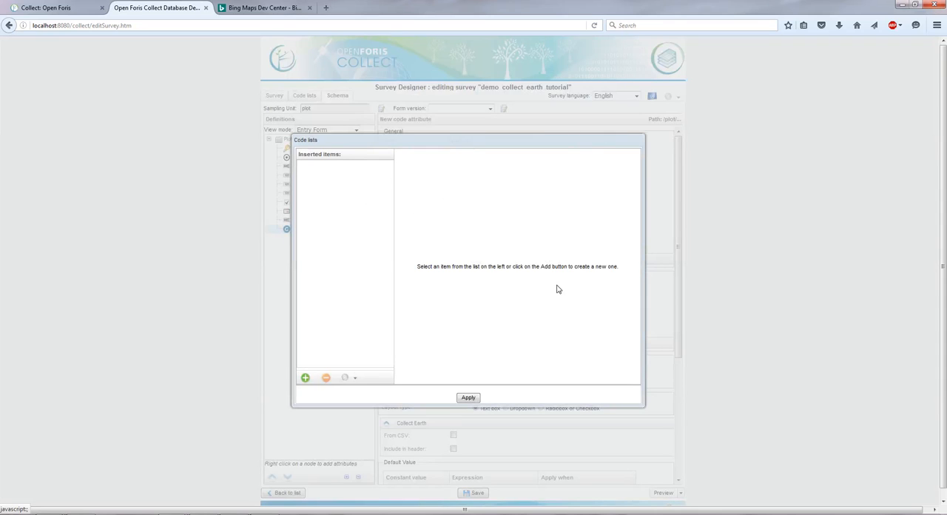
{"action": "left_click", "coordinate": [473, 398]}
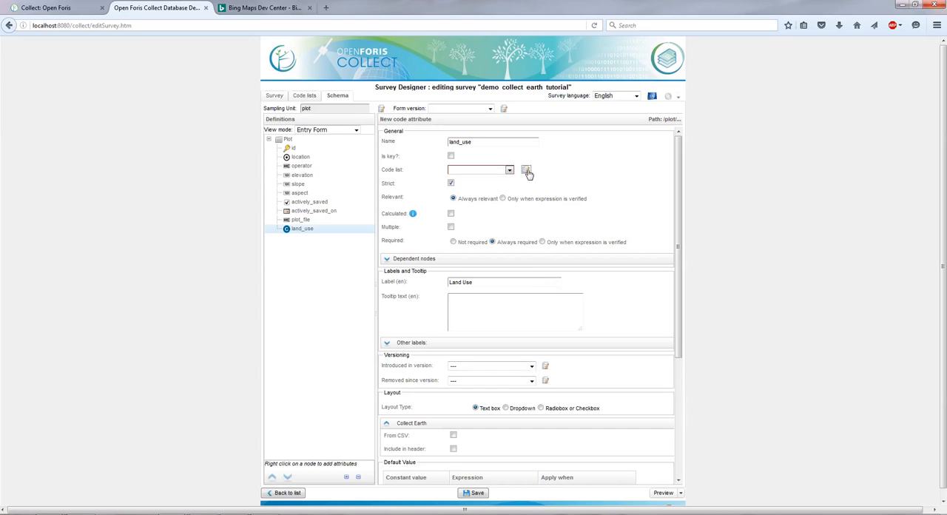
Step: Create a hierarchical code list named land_uses with the English label "Land Uses" from the land_use attribute
{"action": "left_click", "coordinate": [528, 171]}
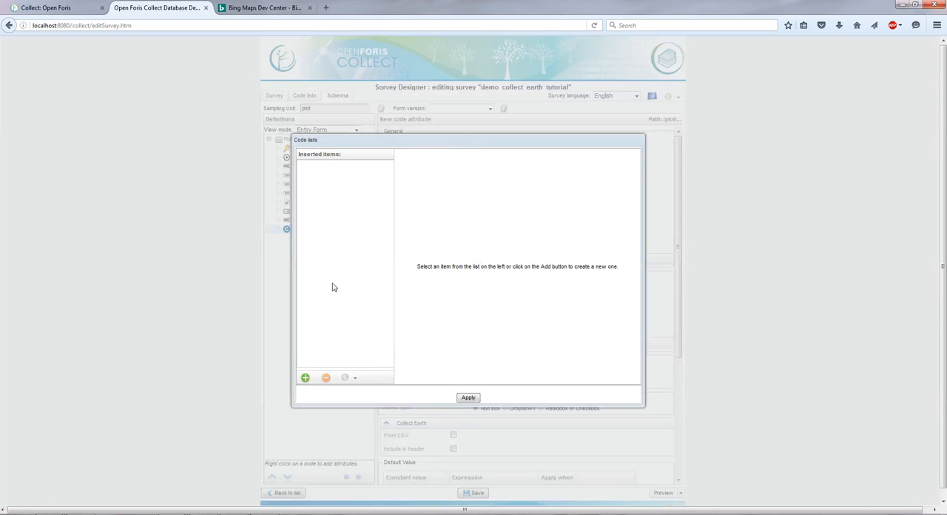
{"action": "left_click", "coordinate": [305, 378]}
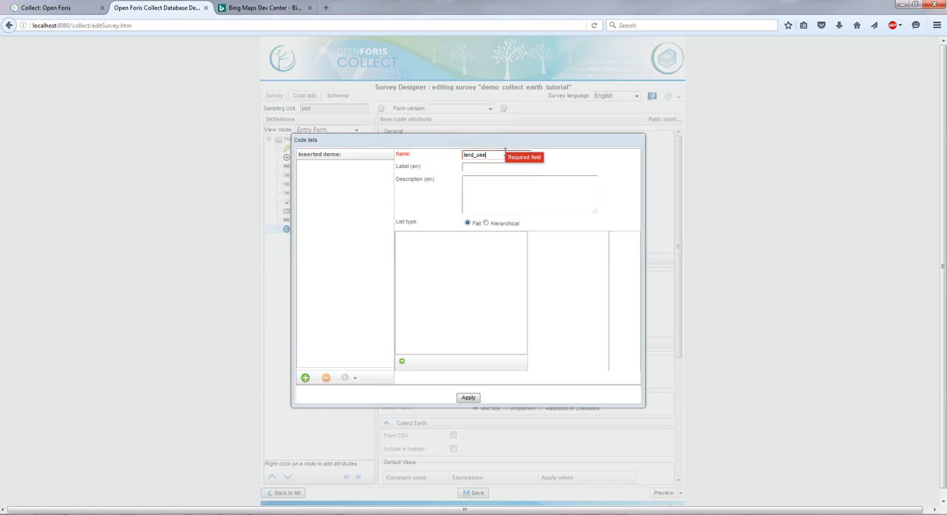
{"action": "type", "text": "land_uses"}
{"action": "key", "text": "Tab"}
{"action": "type", "text": "Land"}
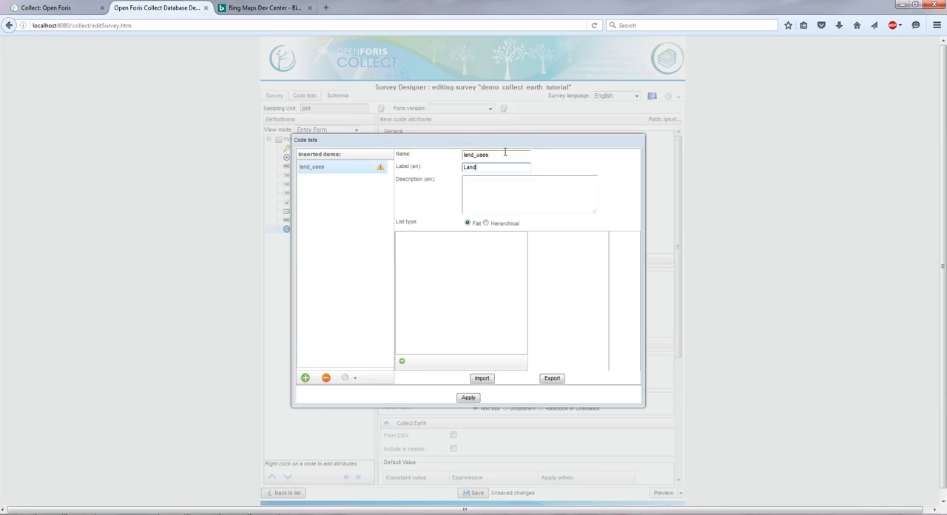
{"action": "type", "text": " Uses"}
{"action": "left_click", "coordinate": [486, 223]}
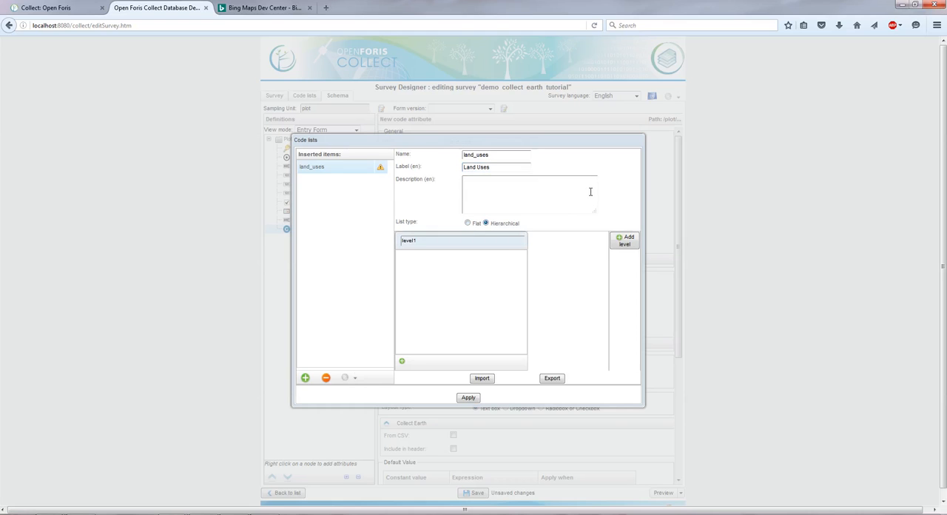
Step: Name the first level of the land_uses list "category" and add a second level named "subcategory"
{"action": "double_click", "coordinate": [460, 240]}
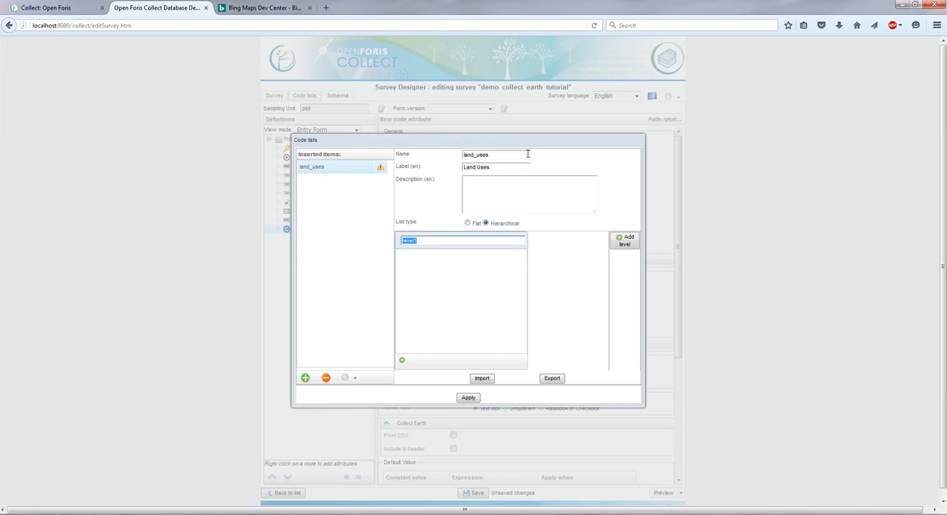
{"action": "type", "text": "category"}
{"action": "left_click", "coordinate": [621, 246]}
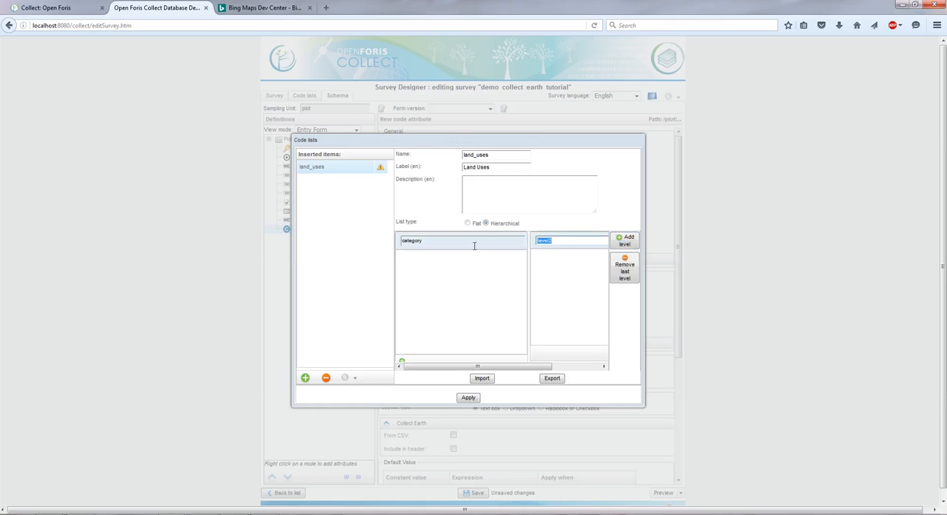
{"action": "type", "text": "subcategory"}
{"action": "left_click", "coordinate": [497, 281]}
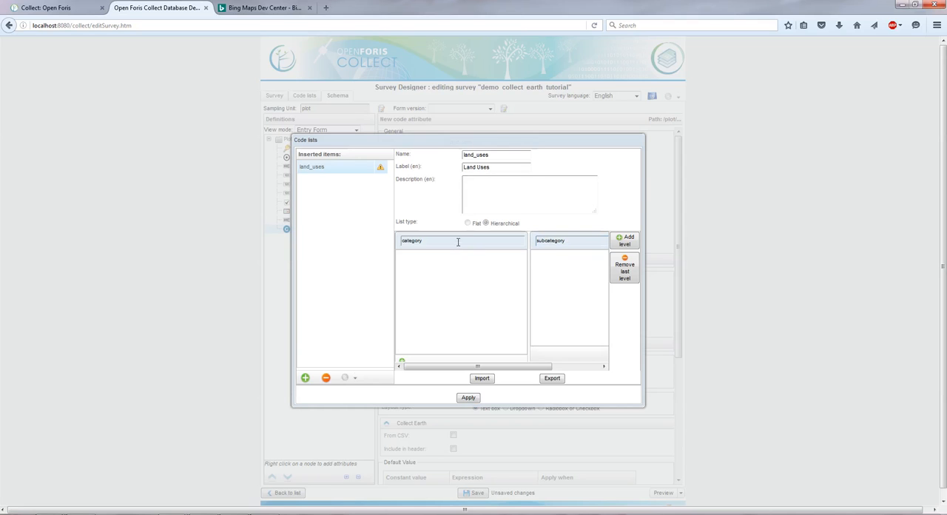
{"action": "left_click", "coordinate": [458, 241]}
{"action": "left_click", "coordinate": [472, 268]}
Step: Add an item with code forest and English label "Forest" to the category level
{"action": "left_click", "coordinate": [403, 361]}
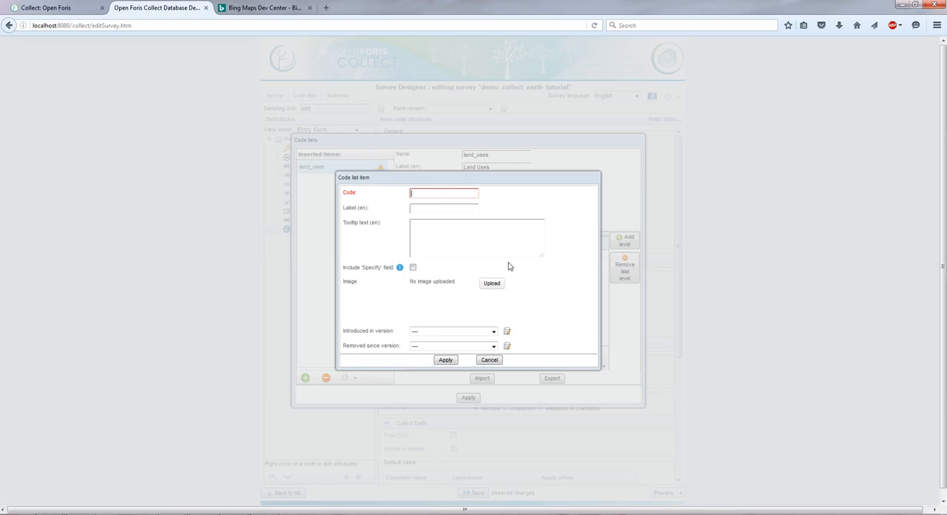
{"action": "type", "text": "forest"}
{"action": "key", "text": "Tab"}
{"action": "type", "text": "Fore"}
{"action": "left_click", "coordinate": [446, 360]}
Step: Add an item with code cropland and English label "Cropland" to the category level
{"action": "type", "text": "nd"}
{"action": "key", "text": "Tab"}
{"action": "type", "text": "Crop"}
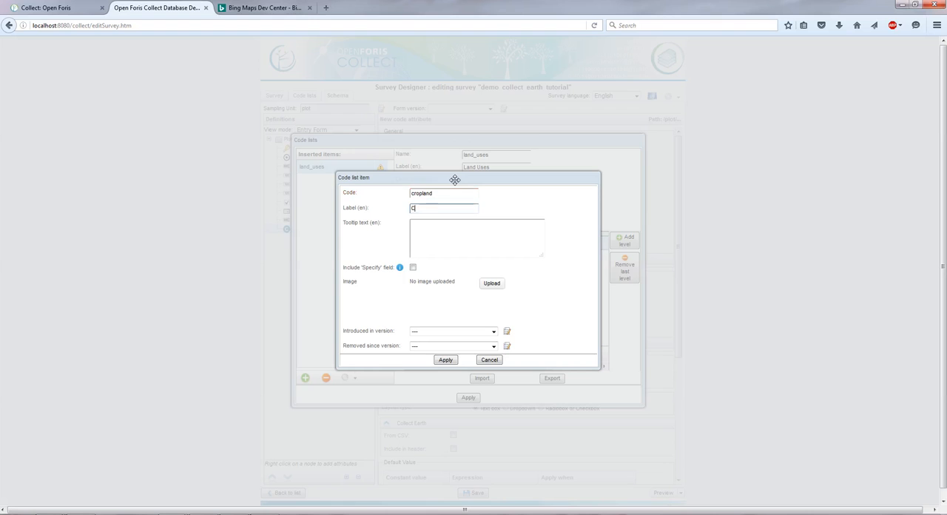
{"action": "left_click", "coordinate": [445, 361]}
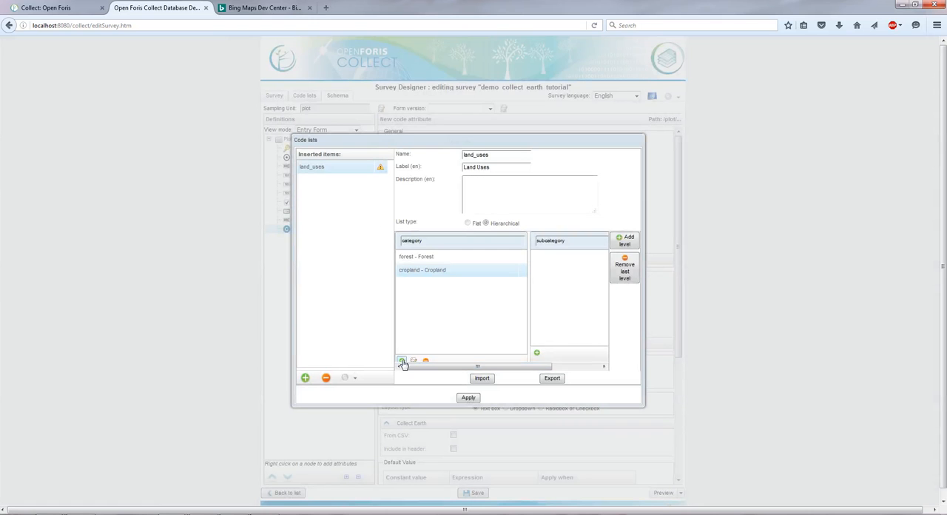
Step: Add an item with code grassland and English label "Grassland" to the category level
{"action": "left_click", "coordinate": [403, 363]}
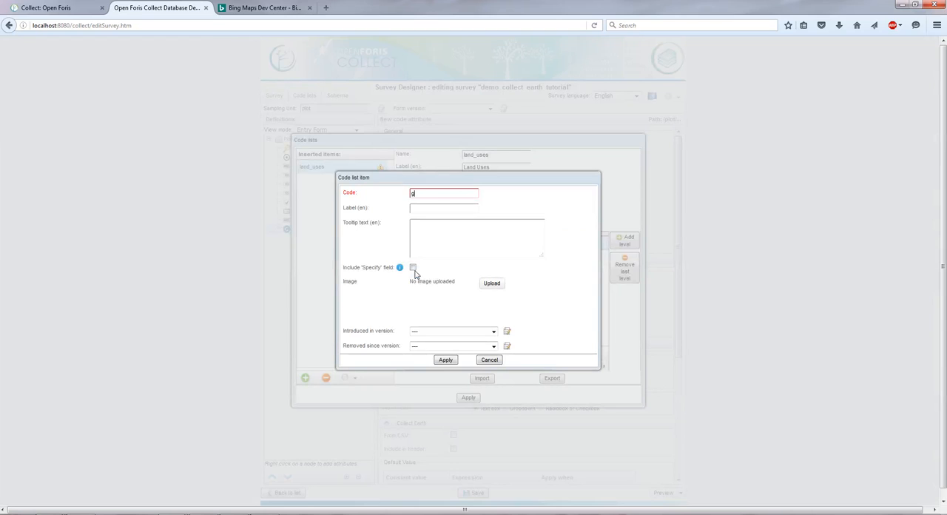
{"action": "type", "text": "grassland"}
{"action": "key", "text": "Tab"}
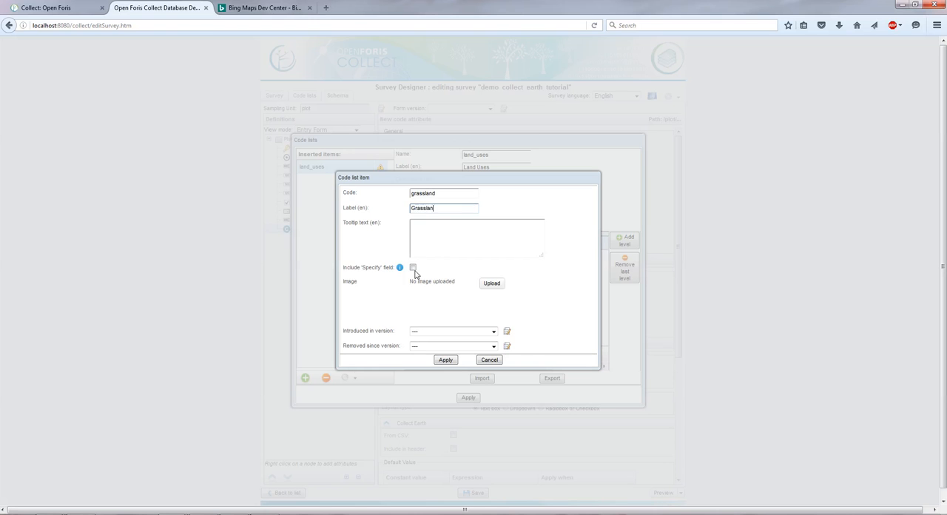
{"action": "left_click", "coordinate": [446, 360]}
Step: Add an item with code otherland and English label "Oterland" to the category level
{"action": "left_click", "coordinate": [401, 360]}
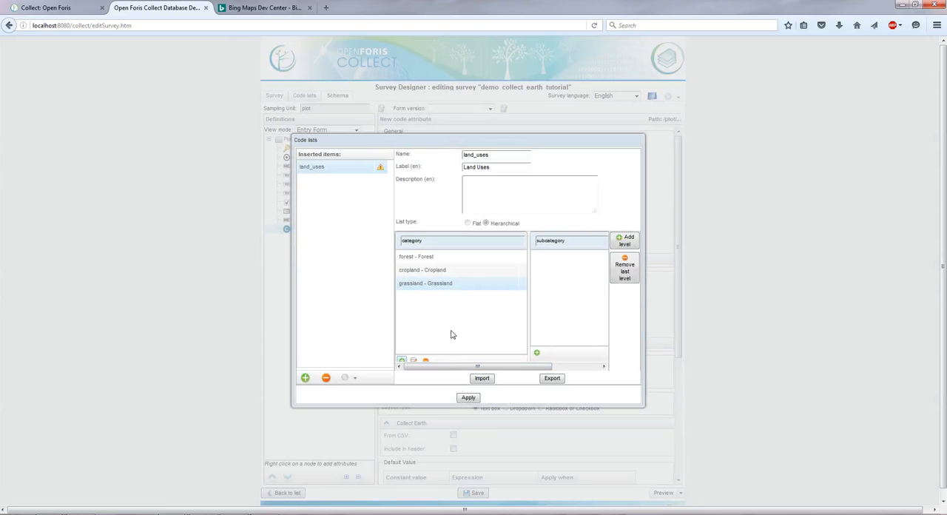
{"action": "type", "text": "other"}
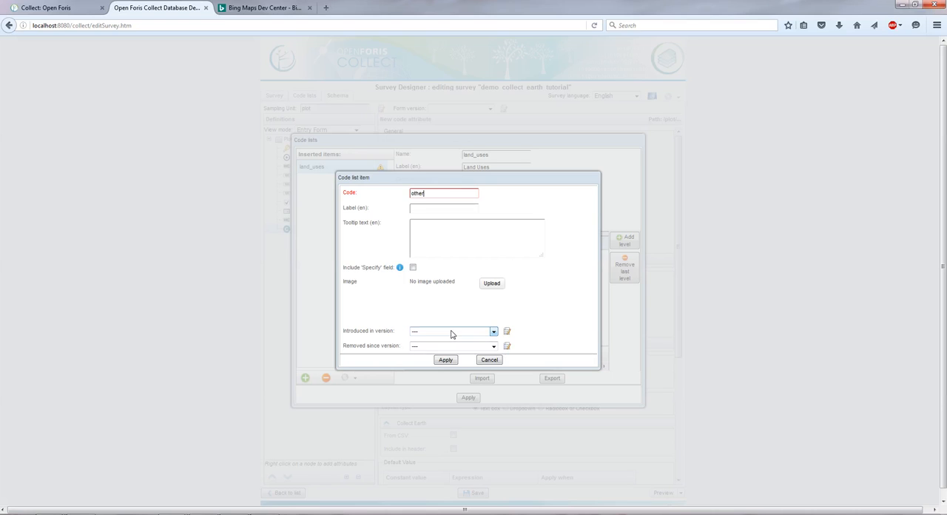
{"action": "type", "text": "land"}
{"action": "key", "text": "Tab"}
{"action": "left_click", "coordinate": [453, 360]}
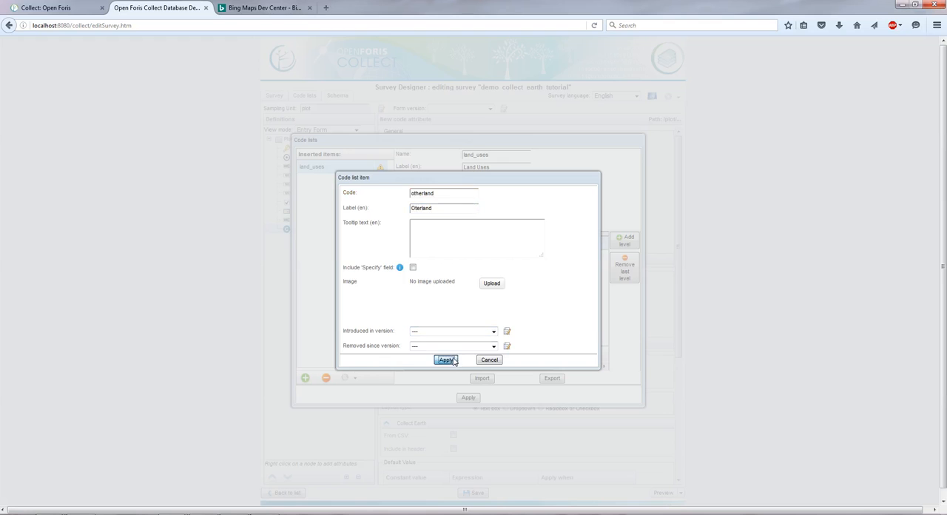
Step: Add an item with code wetland and English label "Wetland" to the category level
{"action": "left_click", "coordinate": [402, 360]}
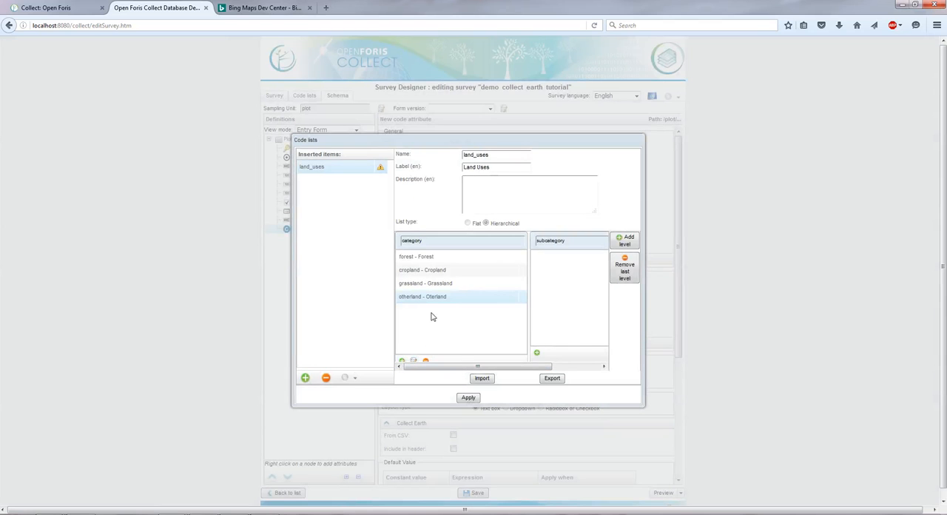
{"action": "type", "text": "etland"}
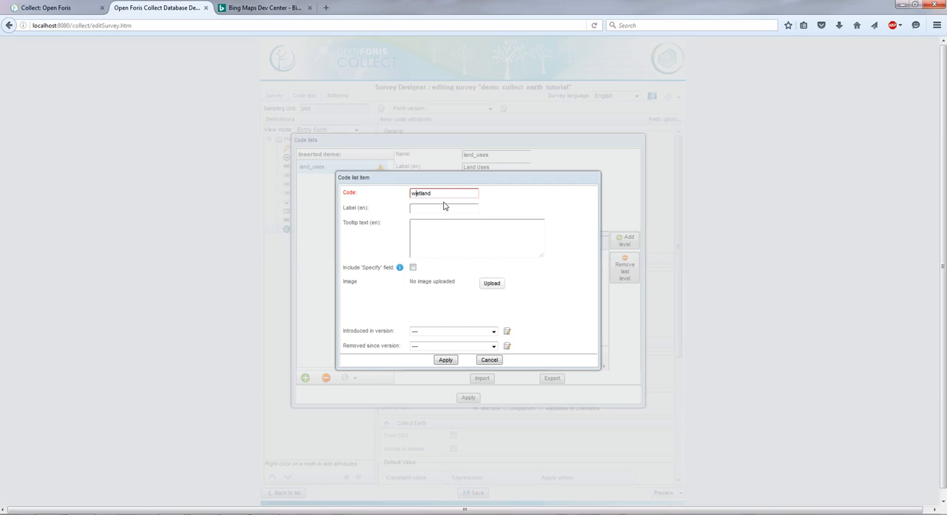
{"action": "left_click", "coordinate": [444, 207]}
{"action": "type", "text": "Wetland"}
{"action": "left_click", "coordinate": [446, 359]}
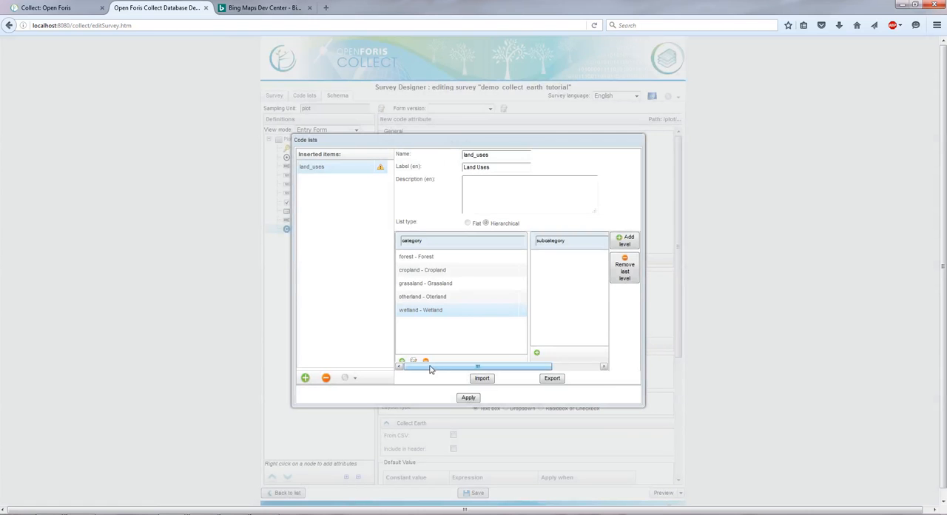
Step: Add an item with code settlement and English label "Settlement" to the category level
{"action": "left_click", "coordinate": [402, 361]}
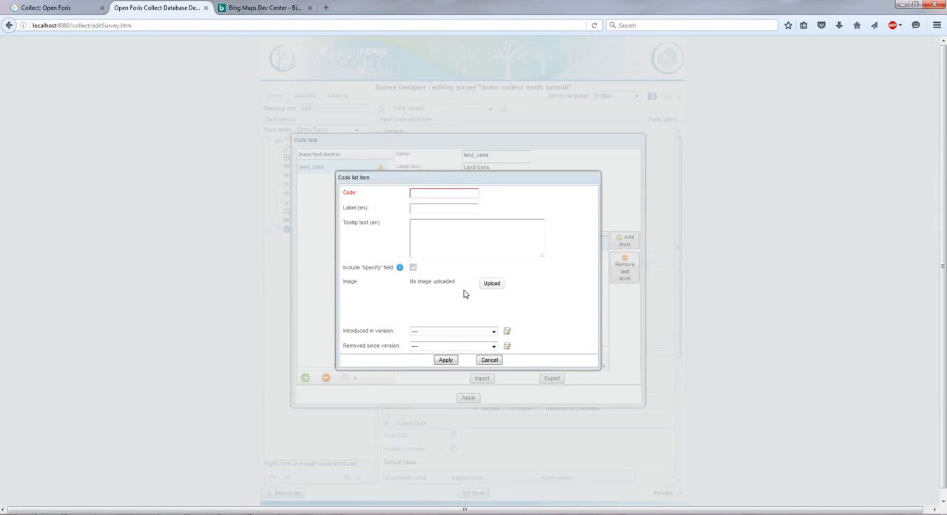
{"action": "type", "text": "settlement"}
{"action": "key", "text": "Tab"}
{"action": "type", "text": "Sett"}
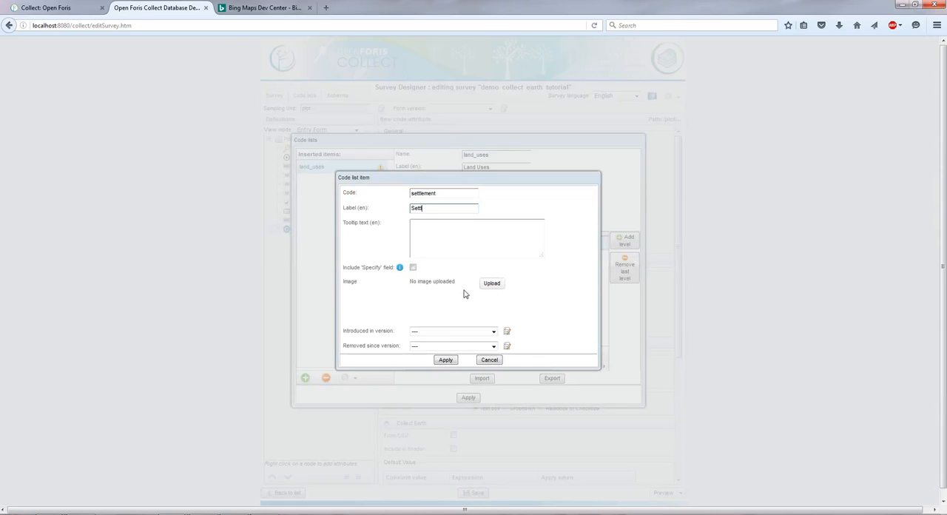
{"action": "type", "text": "lement"}
{"action": "left_click", "coordinate": [445, 359]}
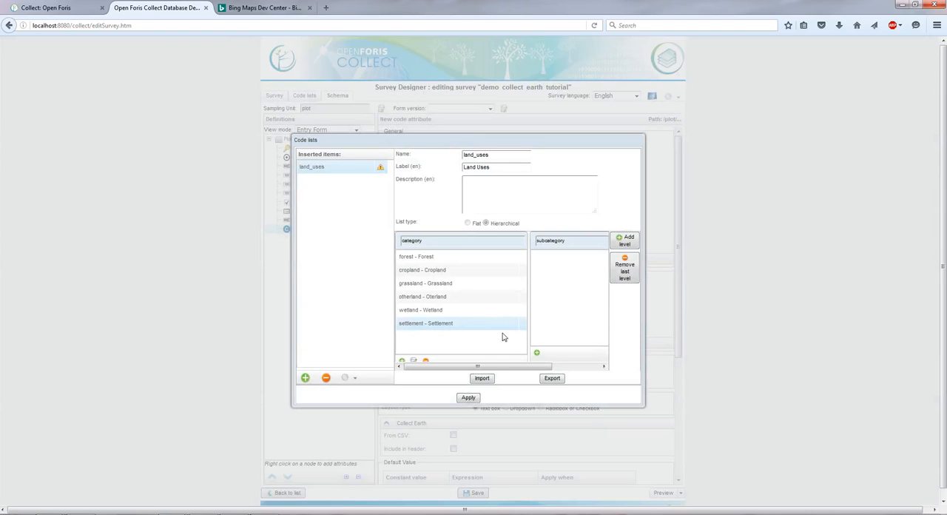
Step: Add a subcategory item with code natural and English label "Natural" under the forest category
{"action": "left_click", "coordinate": [439, 259]}
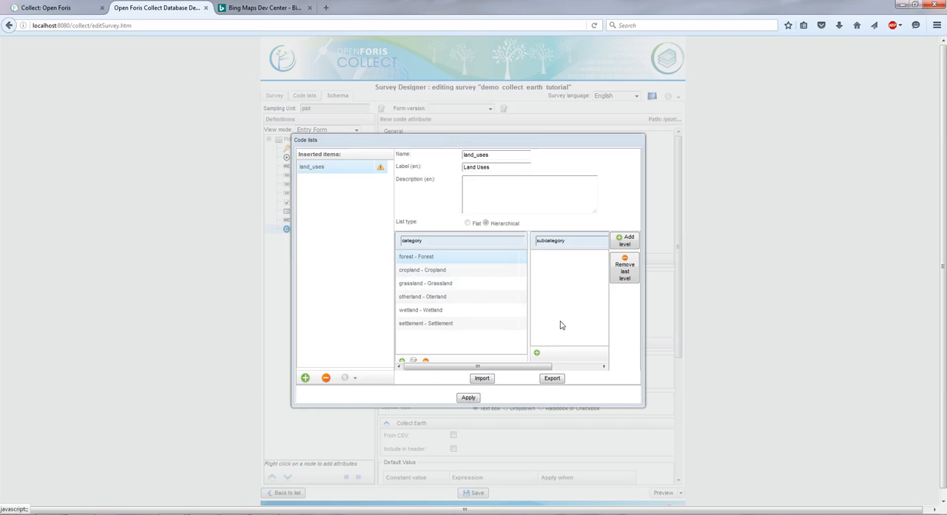
{"action": "left_click", "coordinate": [537, 353]}
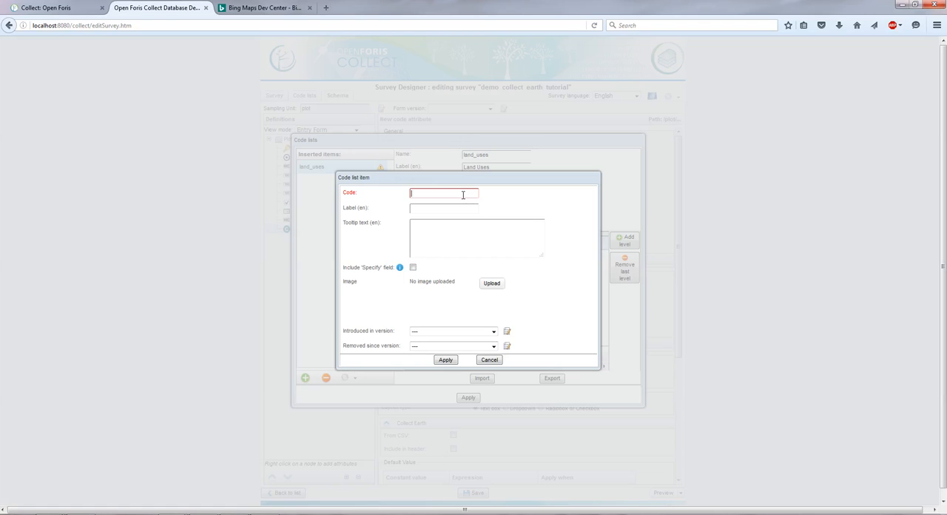
{"action": "type", "text": "natrua"}
{"action": "key", "text": "Tab"}
{"action": "key", "text": "shift+Tab"}
{"action": "key", "text": "End"}
{"action": "key", "text": "BackSpace"}
{"action": "key", "text": "BackSpace"}
{"action": "type", "text": "ral"}
{"action": "key", "text": "Tab"}
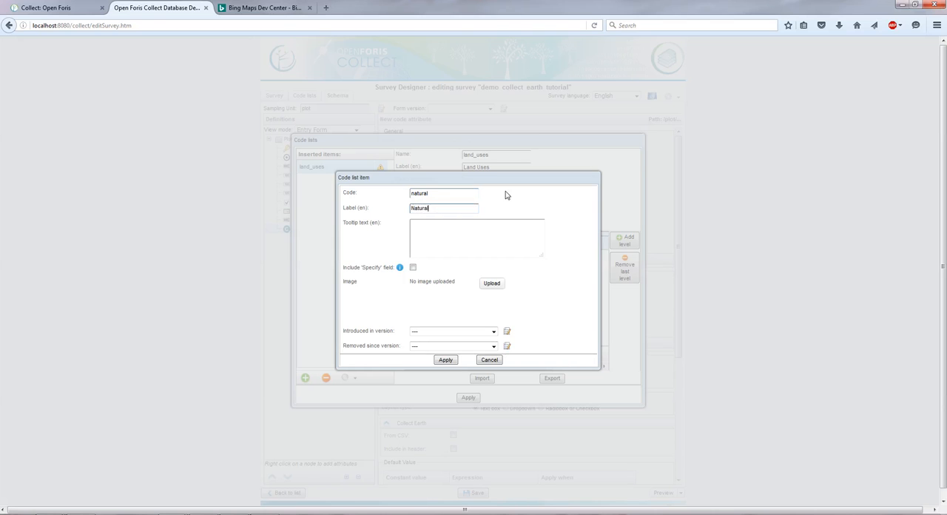
{"action": "type", "text": "Natural"}
{"action": "left_click", "coordinate": [446, 360]}
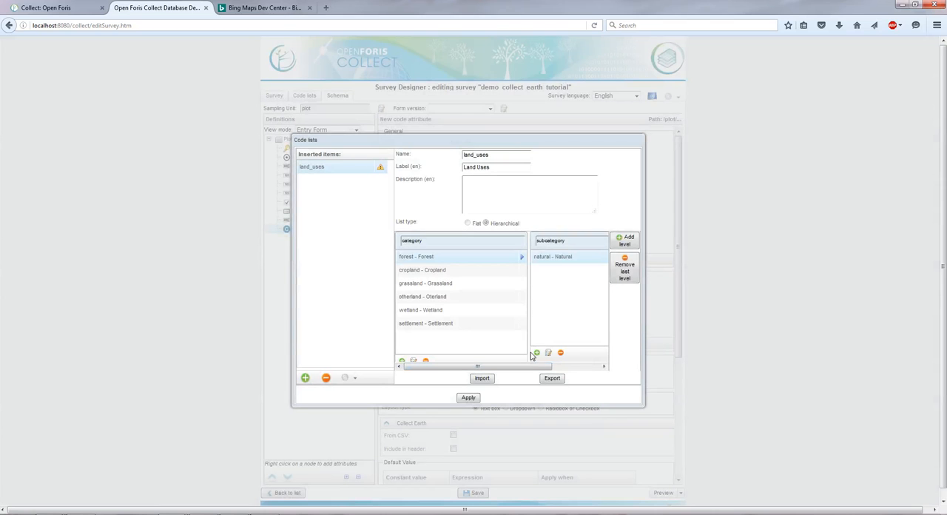
Step: Add a subcategory item with code plantation and English label "Plantation" under the forest category
{"action": "left_click", "coordinate": [537, 353]}
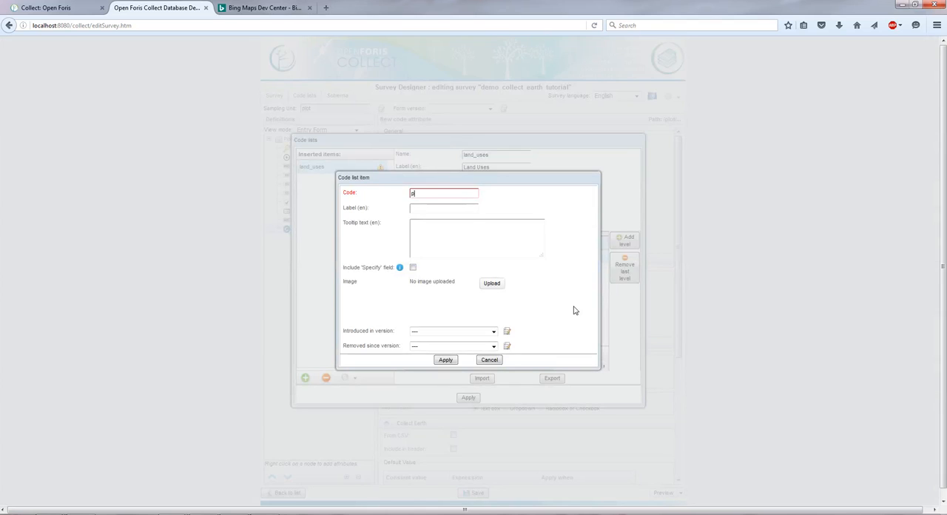
{"action": "type", "text": "plantation"}
{"action": "key", "text": "Tab"}
{"action": "type", "text": "Plantation"}
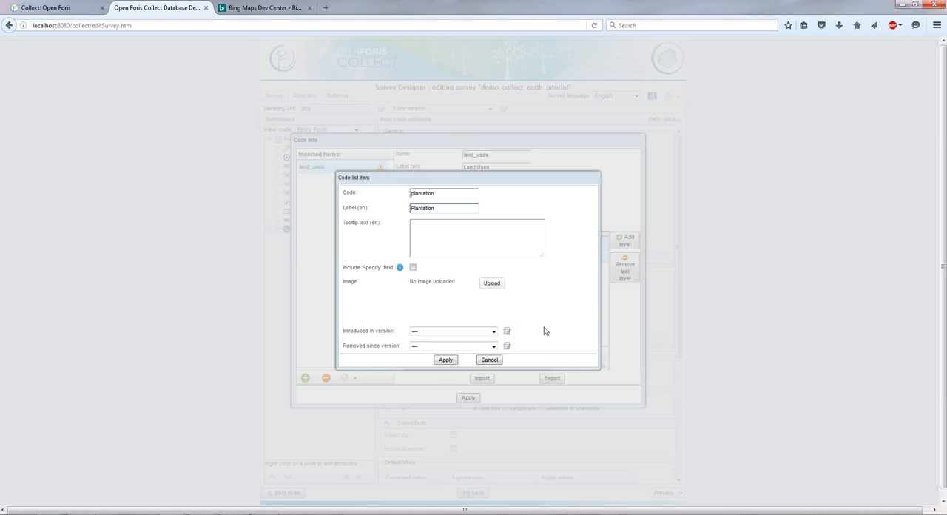
{"action": "left_click", "coordinate": [446, 360]}
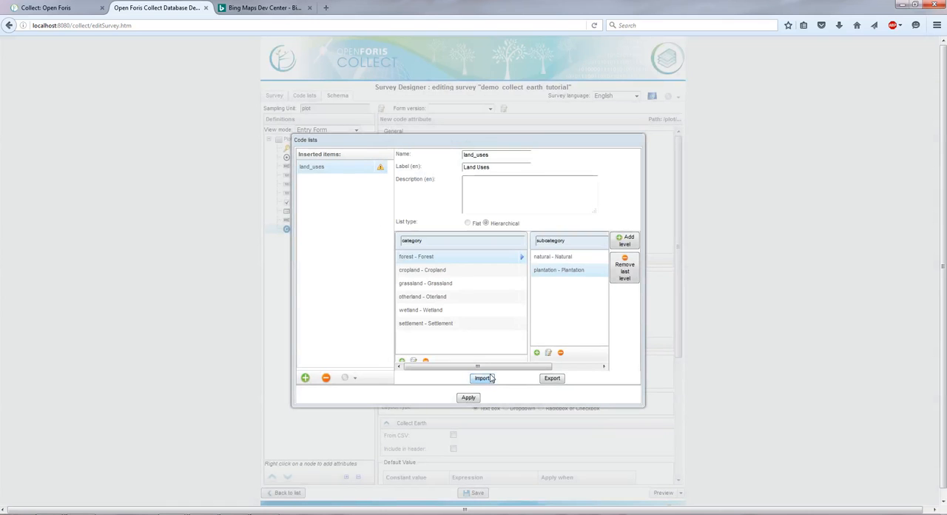
Step: Add a subcategory item with code permanent and English label "Permanent" under the cropland category
{"action": "left_click", "coordinate": [451, 273]}
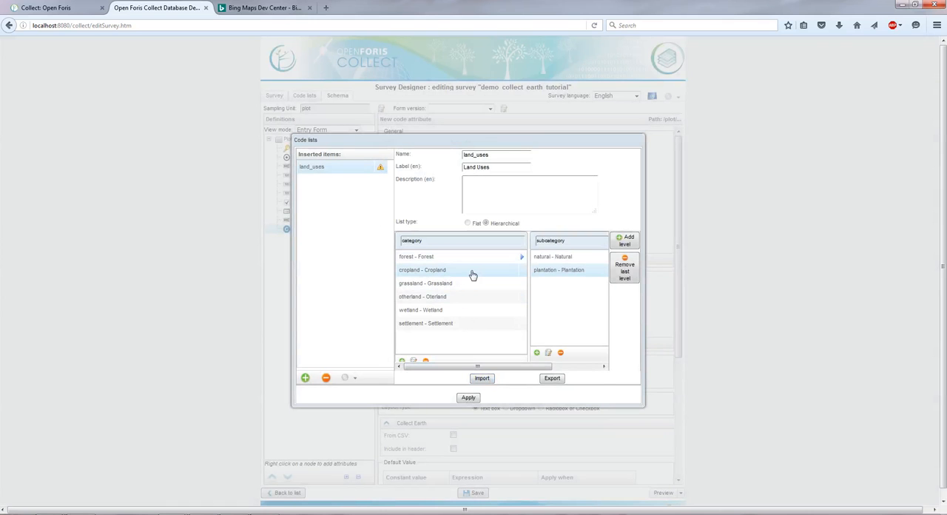
{"action": "left_click", "coordinate": [537, 352]}
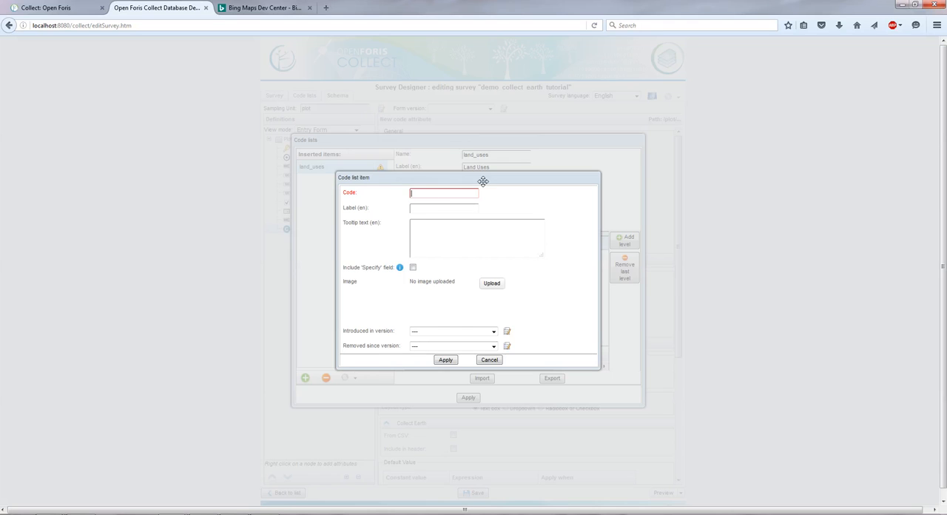
{"action": "type", "text": "permanent"}
{"action": "key", "text": "Tab"}
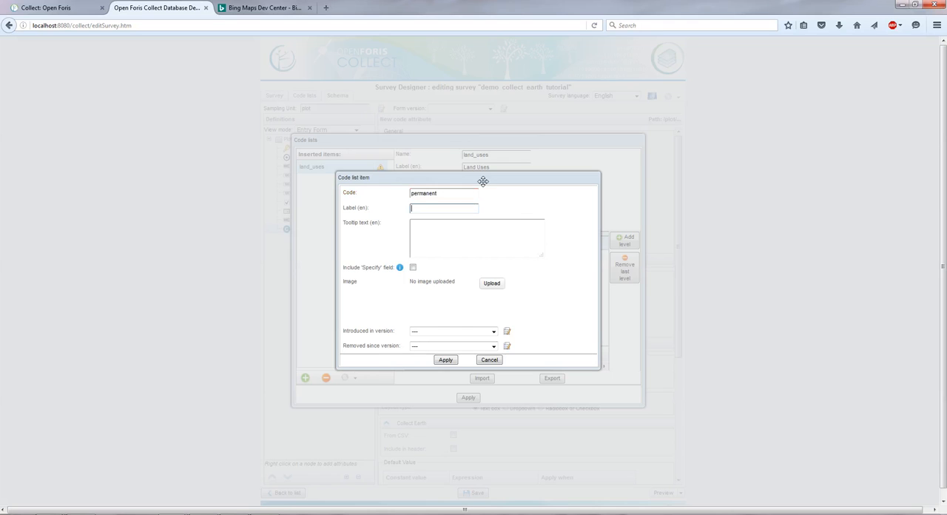
{"action": "type", "text": "Permanent"}
{"action": "left_click", "coordinate": [446, 359]}
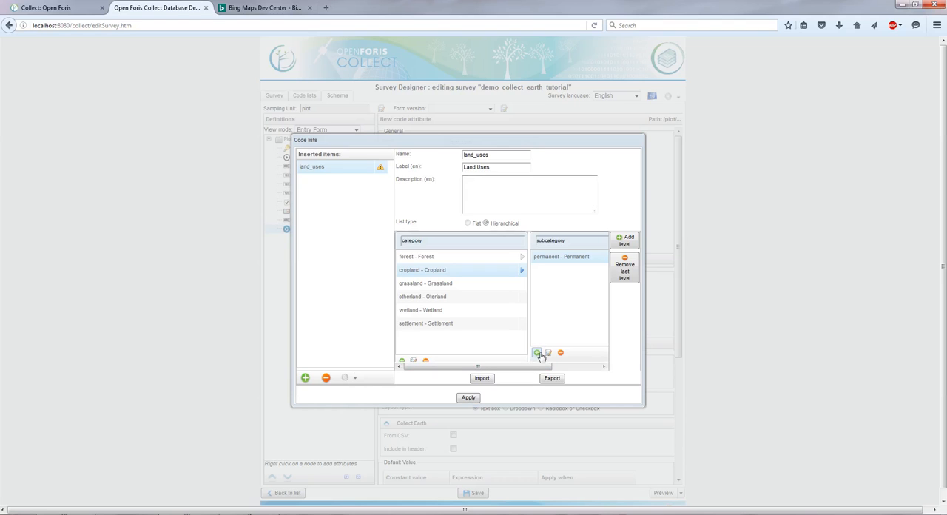
Step: Add a subcategory item with code annual and English label "Annual" under the cropland category
{"action": "left_click", "coordinate": [537, 354]}
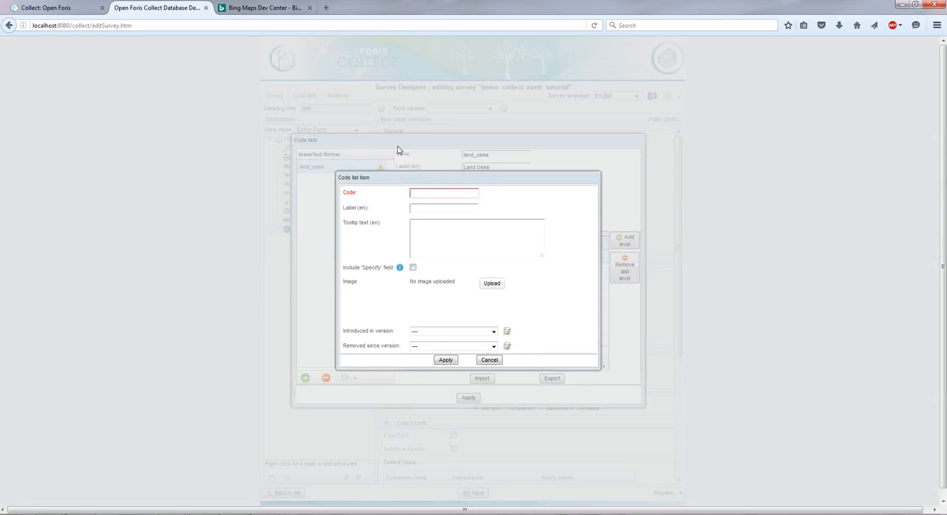
{"action": "type", "text": "annual"}
{"action": "key", "text": "Tab"}
{"action": "type", "text": "Annual"}
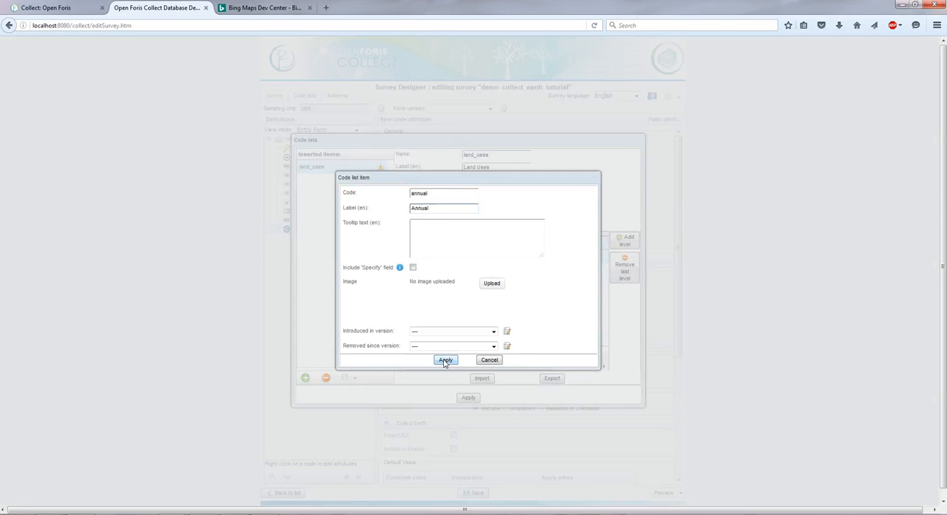
{"action": "left_click", "coordinate": [446, 360]}
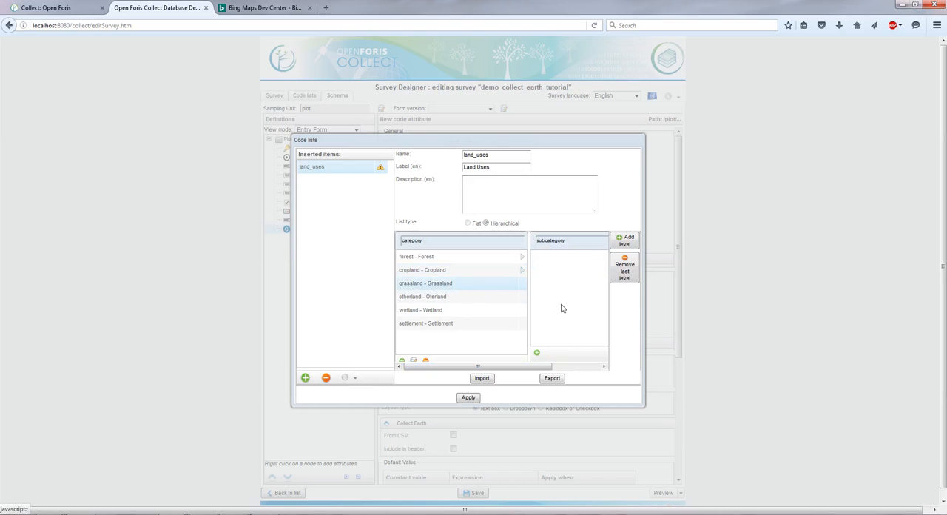
Step: Add a subcategory item with code grassland and English label "Grassland" under the grassland category
{"action": "left_click", "coordinate": [537, 353]}
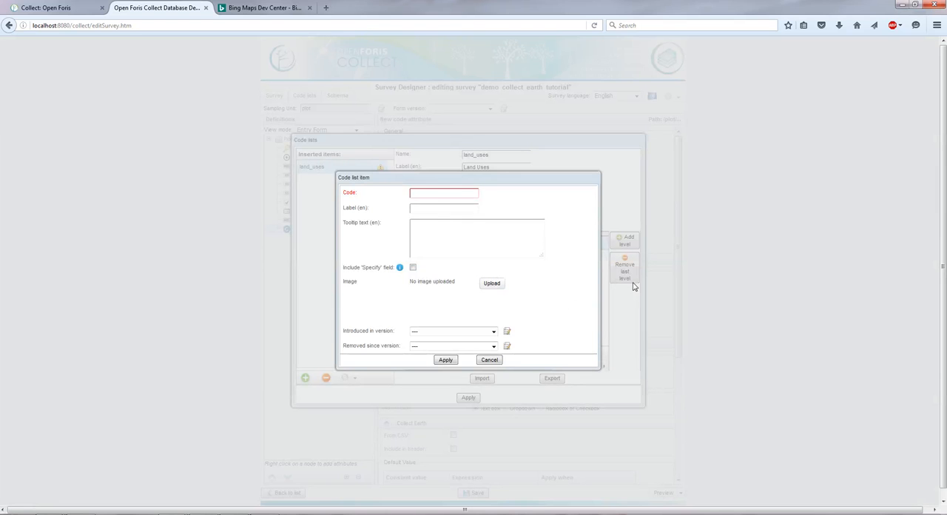
{"action": "type", "text": "grassland"}
{"action": "key", "text": "Tab"}
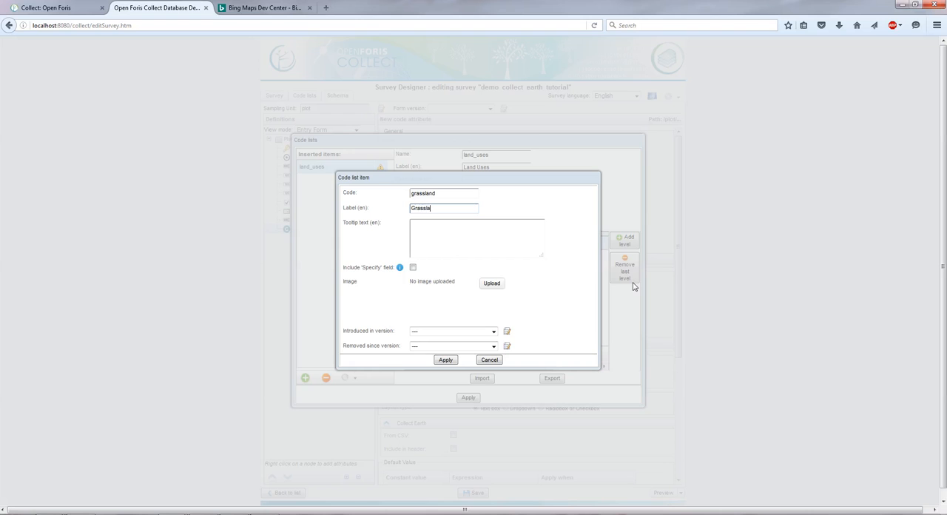
{"action": "left_click", "coordinate": [446, 359]}
Step: Add a subcategory item with code bare and English label "Bare land" under the otherland category
{"action": "left_click", "coordinate": [452, 297]}
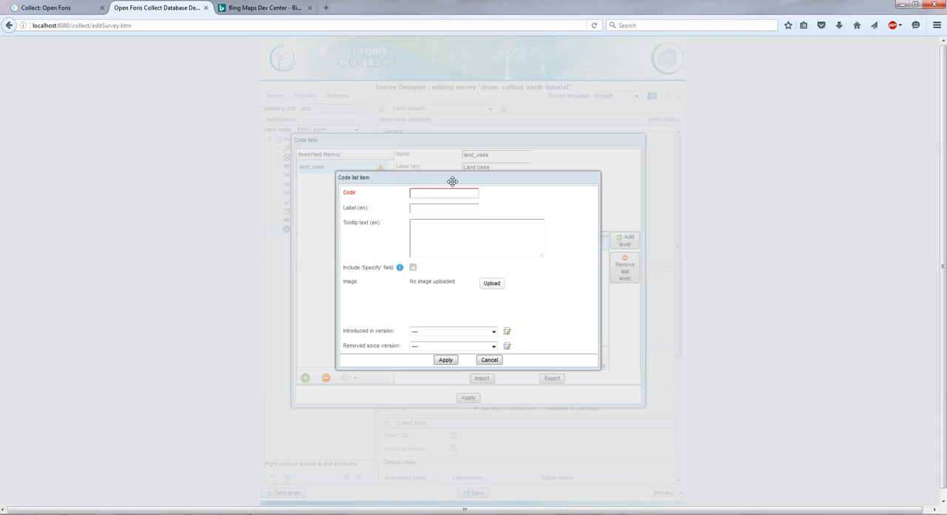
{"action": "type", "text": "bare"}
{"action": "key", "text": "Tab"}
{"action": "type", "text": "Bare"}
{"action": "left_click", "coordinate": [446, 360]}
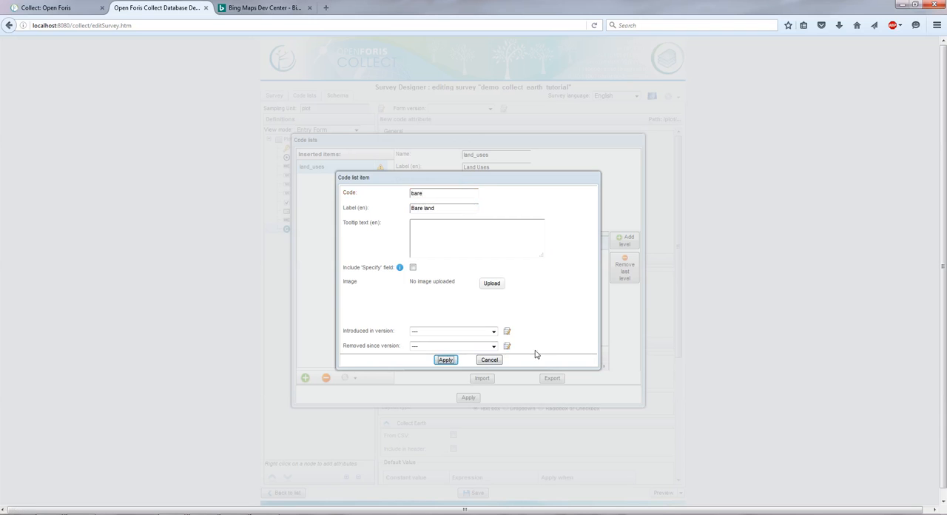
Step: Add a subcategory item with code glacier and English label "Glacier" under the otherland category
{"action": "left_click", "coordinate": [538, 353]}
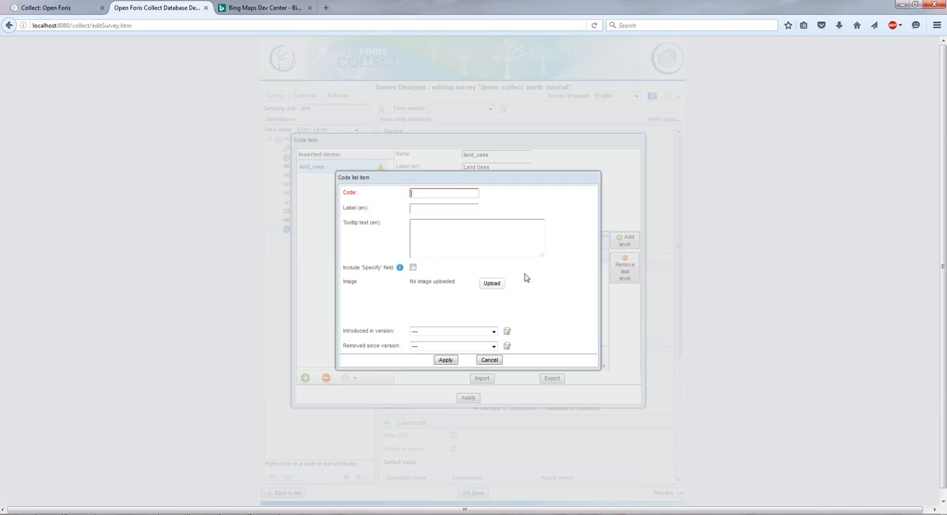
{"action": "type", "text": "gla"}
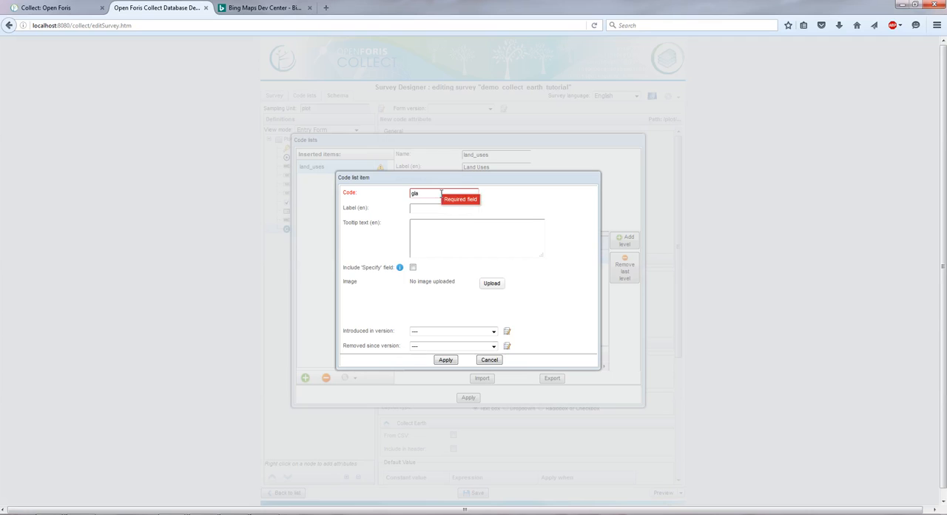
{"action": "type", "text": "cier"}
{"action": "key", "text": "Tab"}
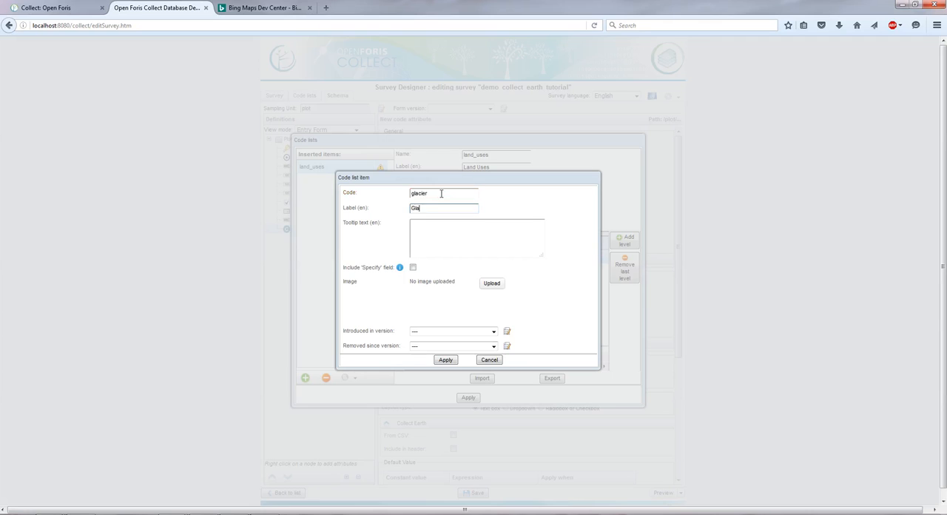
{"action": "type", "text": "Glacier"}
{"action": "left_click", "coordinate": [446, 360]}
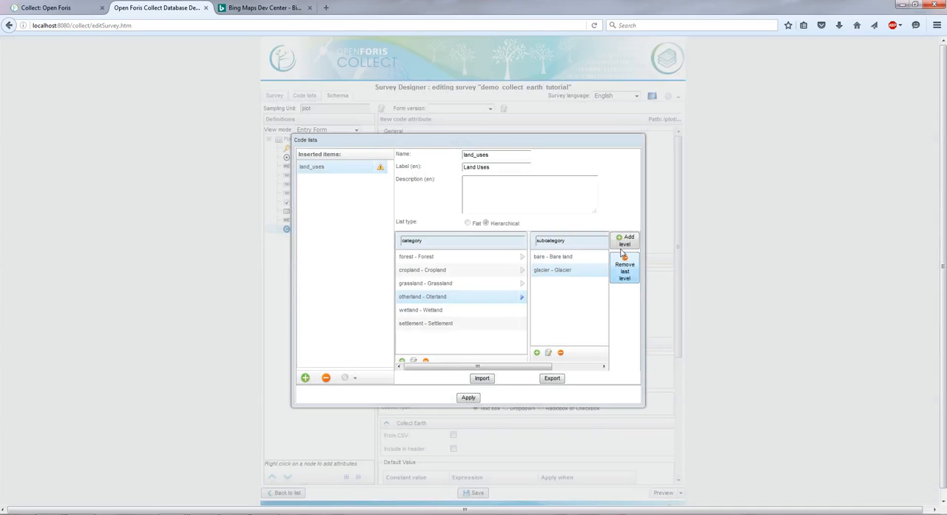
Step: Add a subcategory item with code river and English label "River" under the wetland category
{"action": "left_click", "coordinate": [468, 311]}
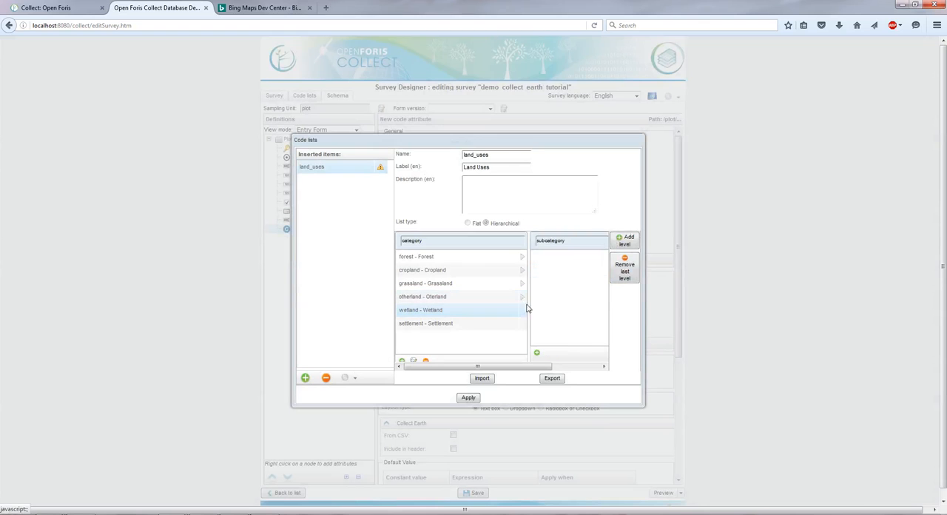
{"action": "left_click", "coordinate": [536, 353]}
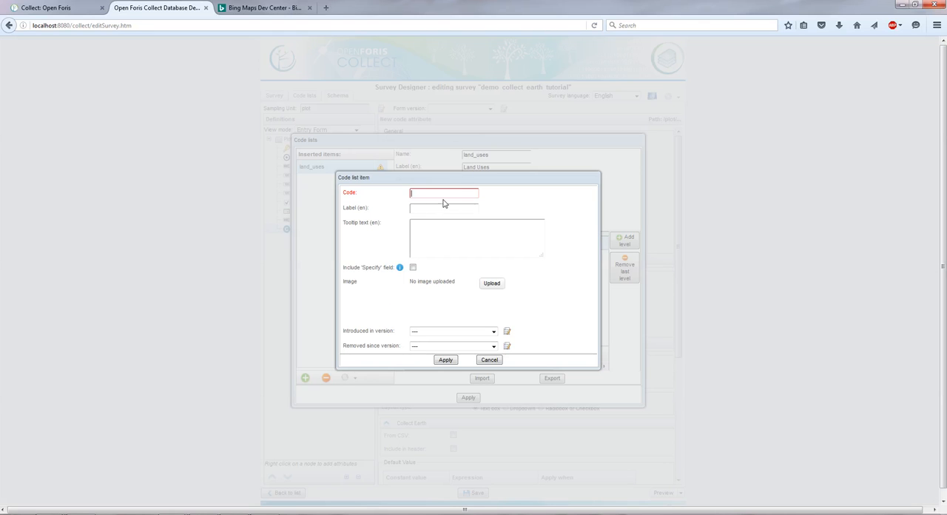
{"action": "type", "text": "river"}
{"action": "key", "text": "Tab"}
{"action": "left_click", "coordinate": [445, 359]}
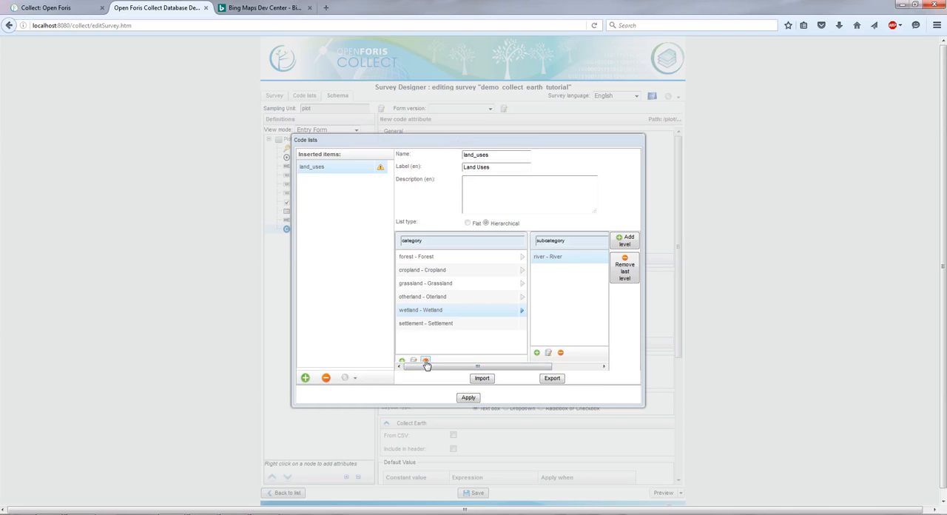
{"action": "double_click", "coordinate": [554, 257]}
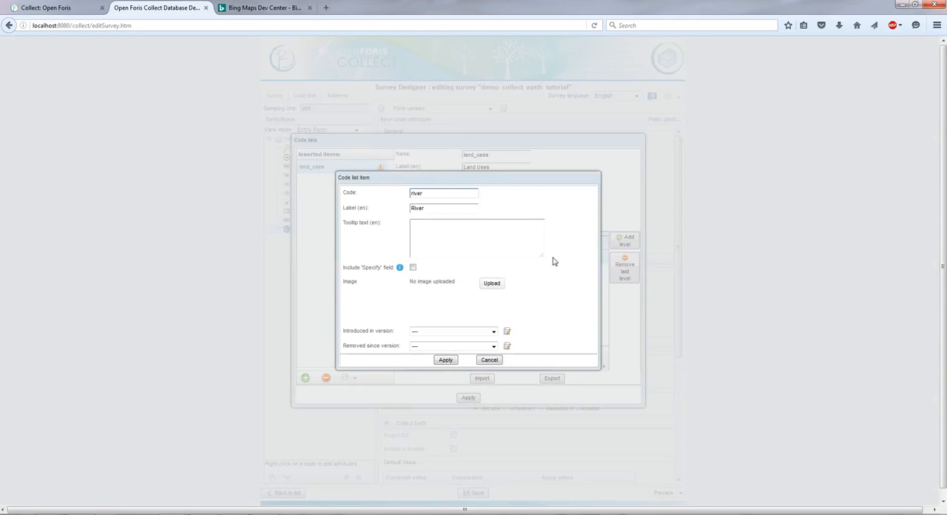
{"action": "left_click", "coordinate": [440, 237]}
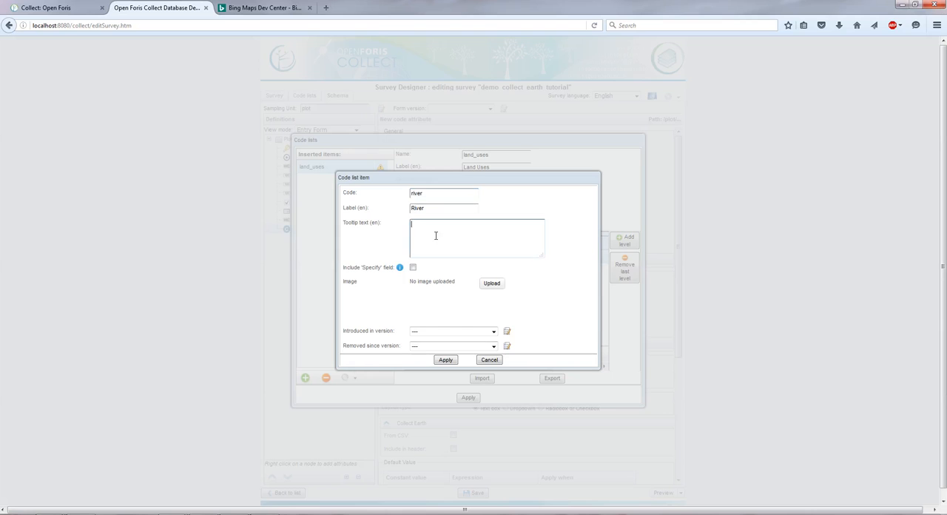
{"action": "left_click", "coordinate": [490, 360]}
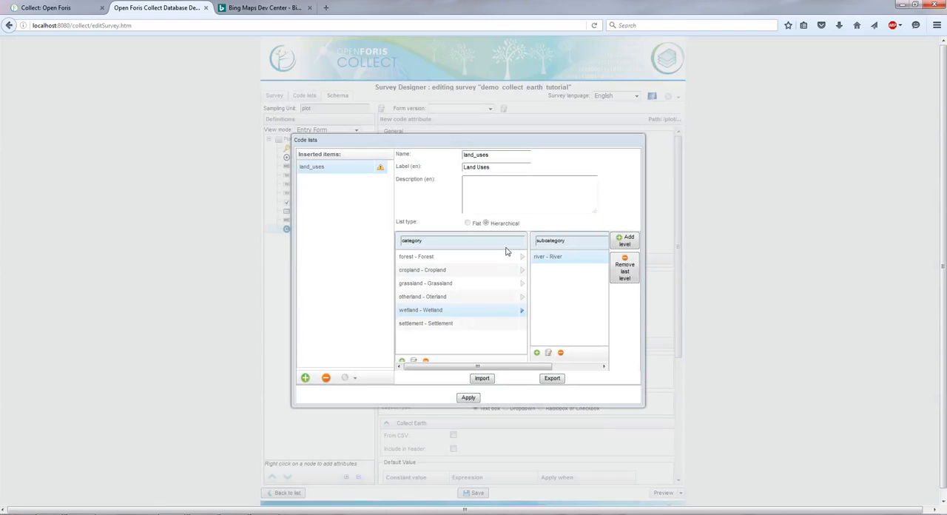
Step: Give the natural subcategory of forest an English tooltip beginning "Natural forests are those that"
{"action": "left_click", "coordinate": [488, 258]}
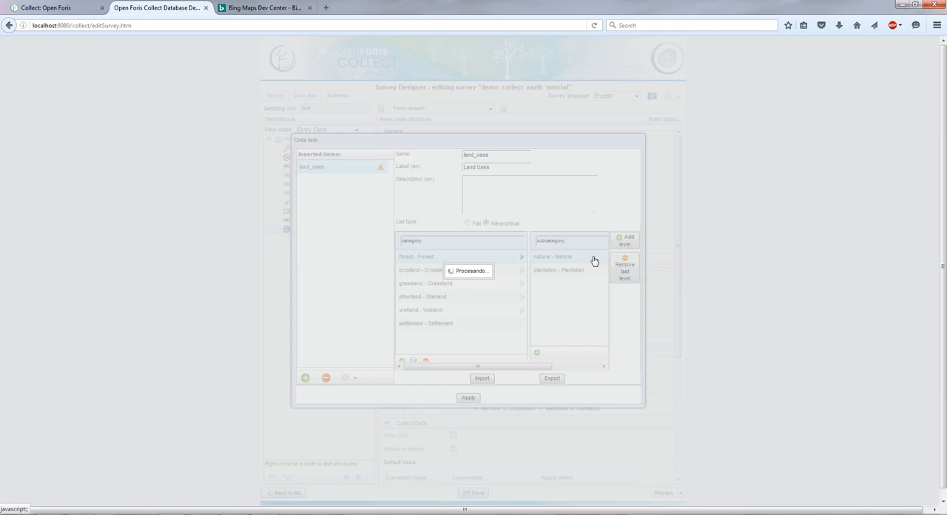
{"action": "double_click", "coordinate": [586, 259]}
{"action": "left_click", "coordinate": [433, 238]}
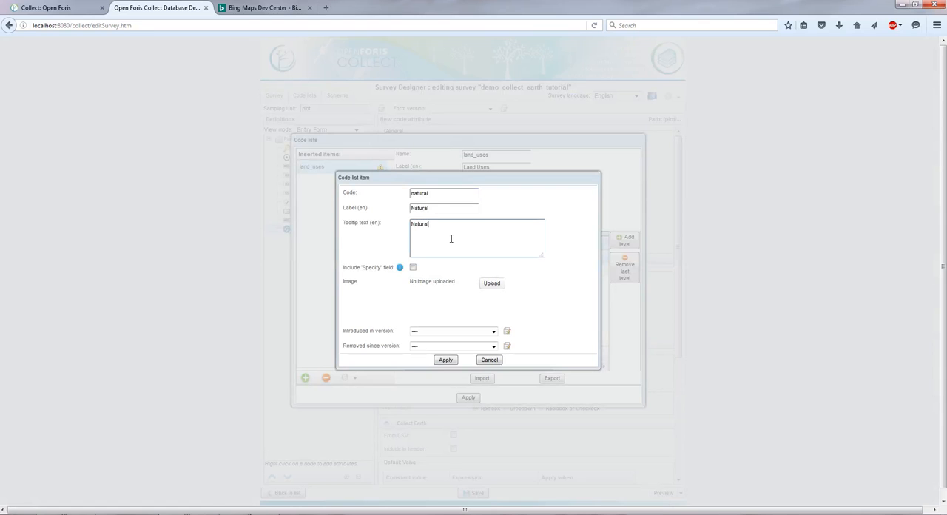
{"action": "type", "text": "Natural forests are those that blah blah blah"}
{"action": "left_click", "coordinate": [446, 359]}
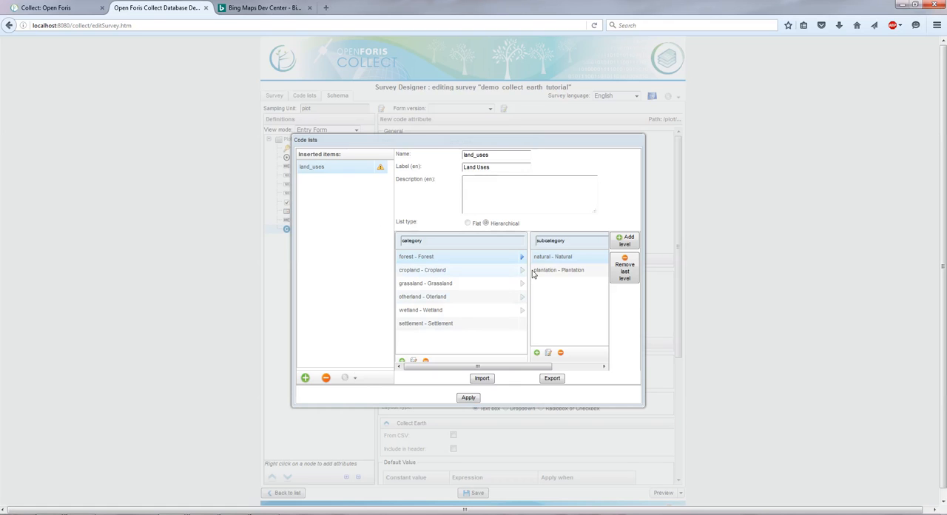
Step: Give the plantation subcategory of forest an English tooltip text about eucalyptus plantations
{"action": "left_click", "coordinate": [547, 272]}
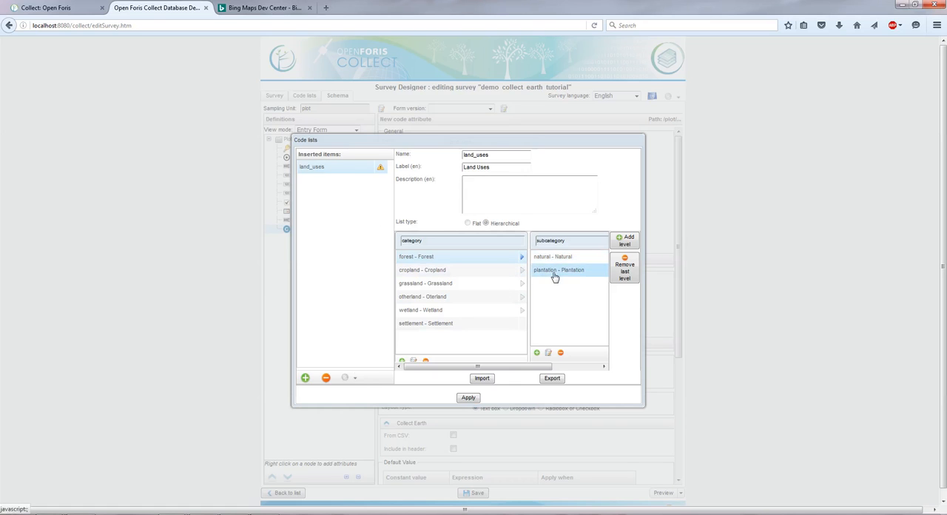
{"action": "double_click", "coordinate": [555, 272]}
{"action": "left_click", "coordinate": [452, 246]}
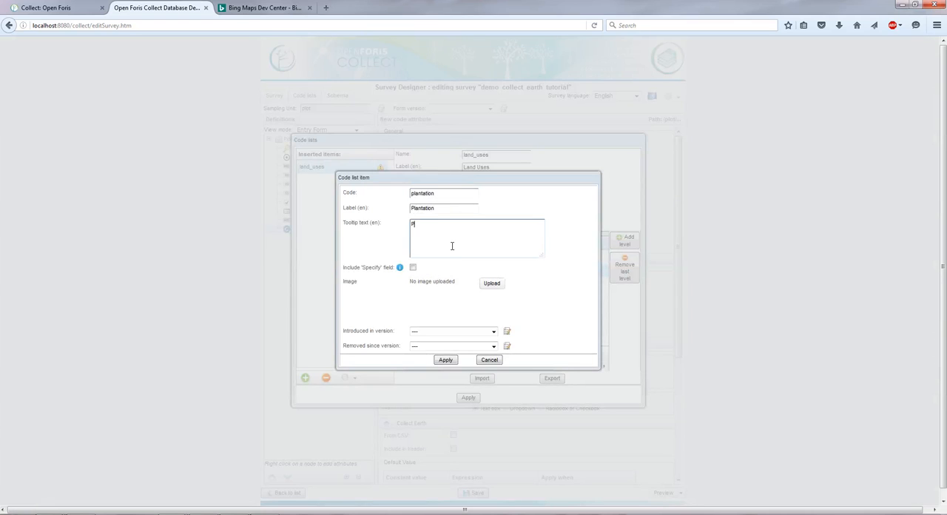
{"action": "type", "text": "Plantatons op"}
{"action": "type", "text": " eucalyptus."}
{"action": "left_click", "coordinate": [445, 359]}
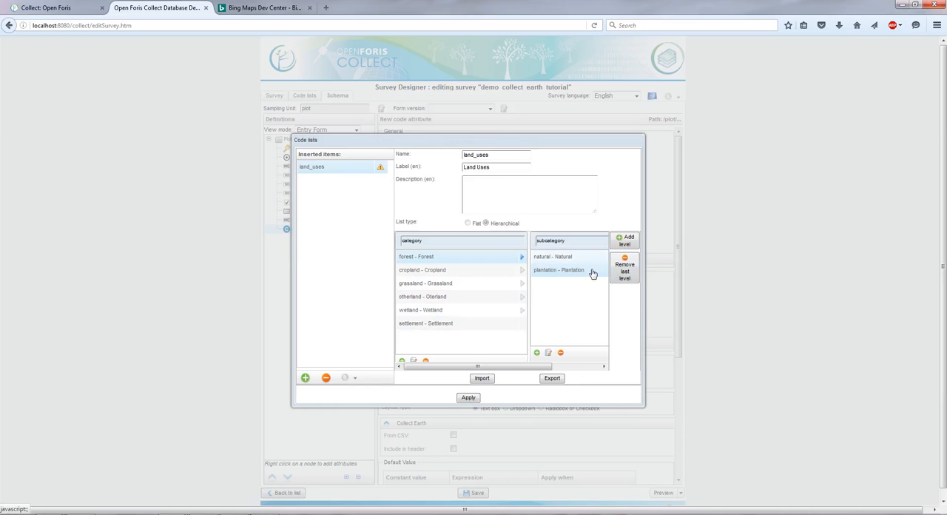
Step: Add a subcategory item with code lake under the wetland category
{"action": "left_click", "coordinate": [488, 311]}
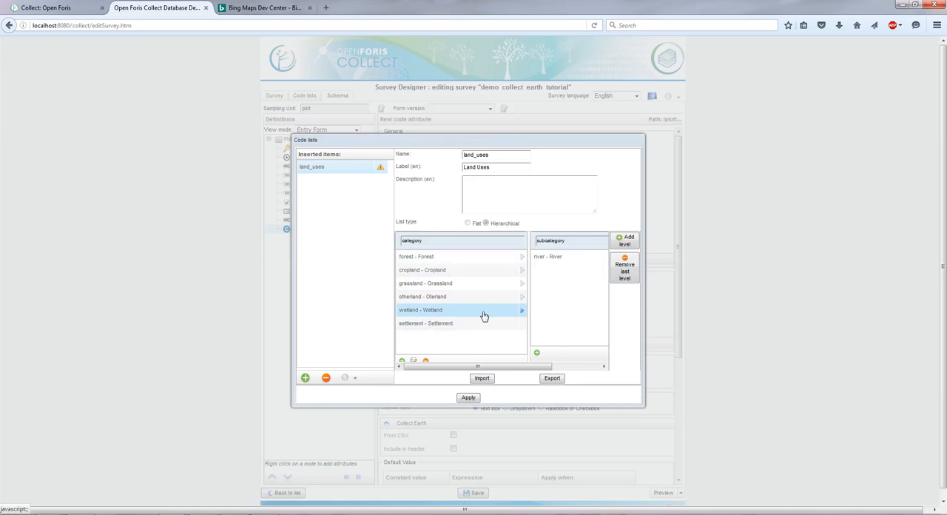
{"action": "left_click", "coordinate": [537, 353]}
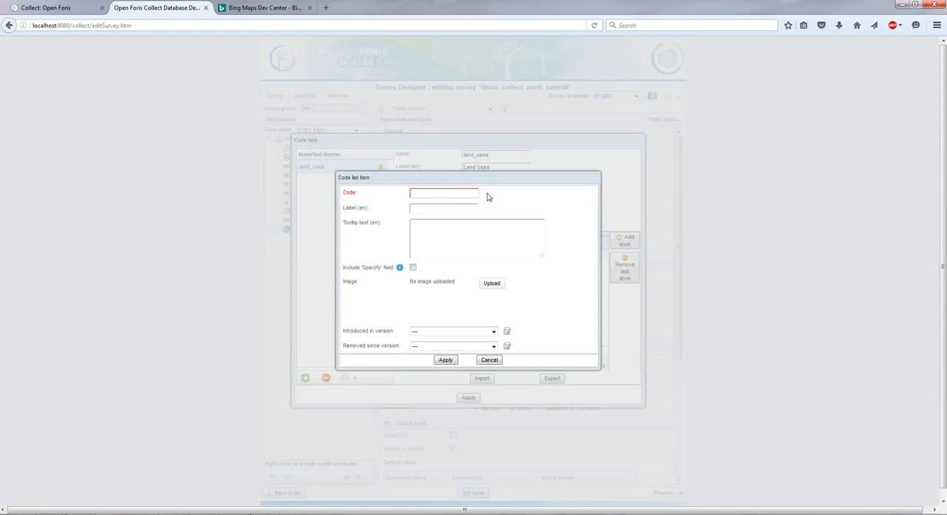
{"action": "type", "text": "lake"}
{"action": "key", "text": "Tab"}
{"action": "left_click", "coordinate": [445, 360]}
Step: Add a subcategory item with code infrastructure and English label "Infrastructure" under the settlement category
{"action": "left_click", "coordinate": [436, 326]}
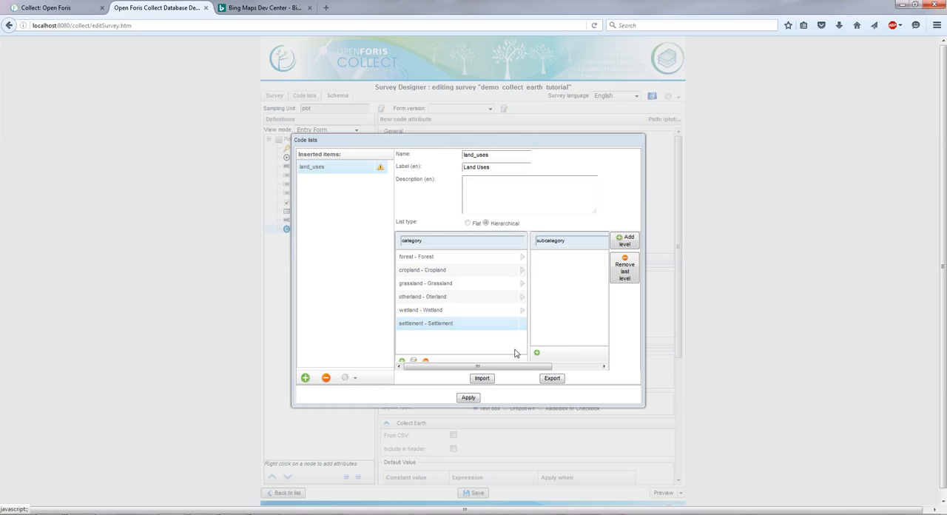
{"action": "left_click", "coordinate": [538, 354]}
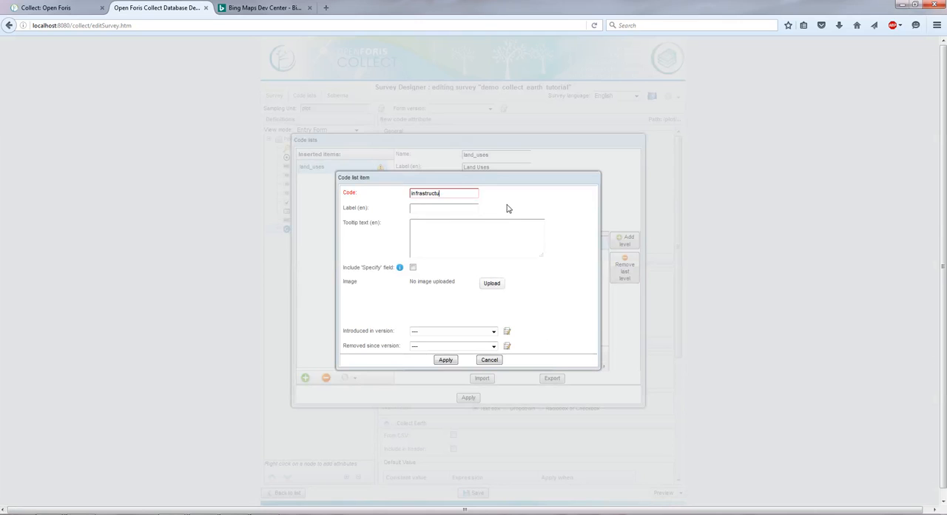
{"action": "key", "text": "Tab"}
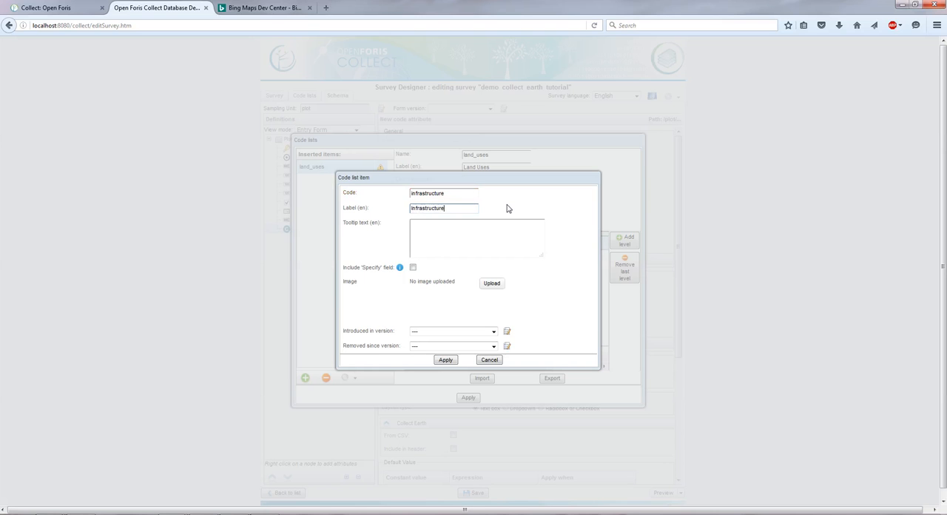
{"action": "left_click", "coordinate": [445, 360]}
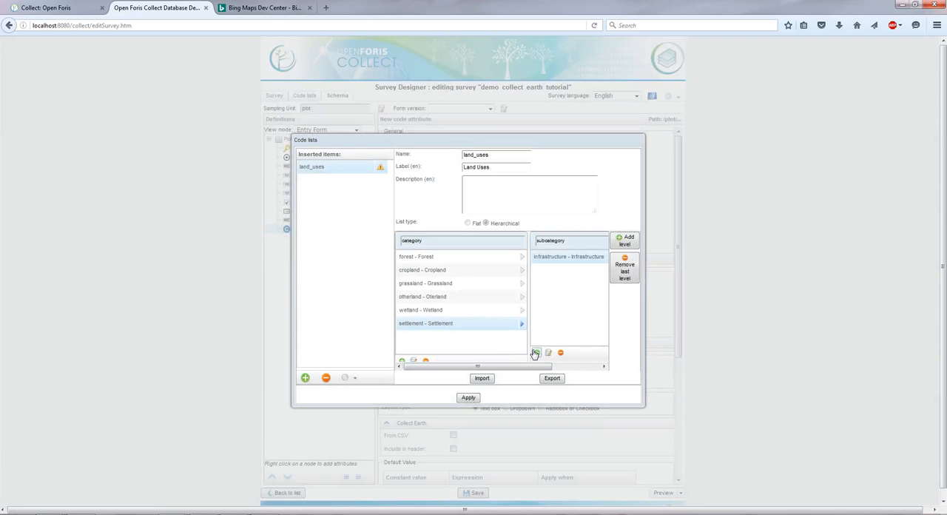
Step: Add a settlement subcategory item with code built_up and English label "Built up areas", and apply the land_uses code list
{"action": "left_click", "coordinate": [535, 353]}
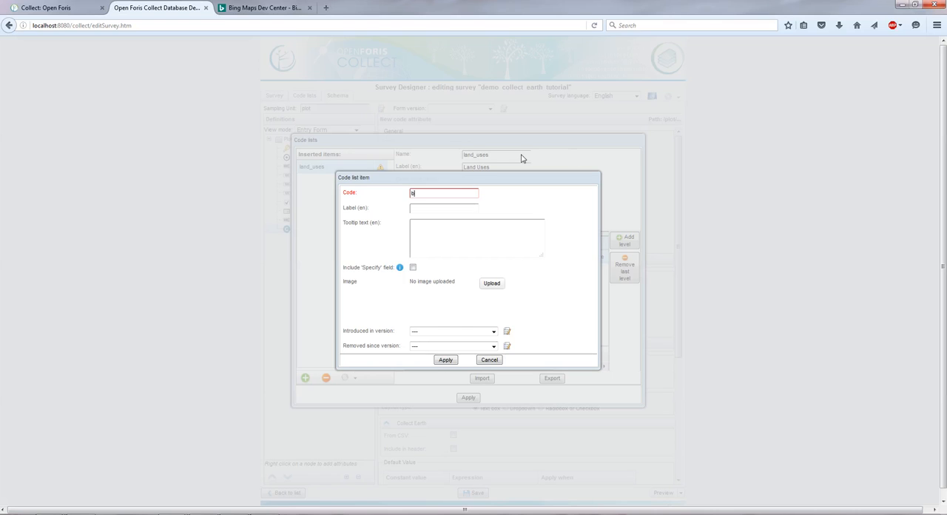
{"action": "type", "text": "built_up"}
{"action": "key", "text": "Tab"}
{"action": "left_click", "coordinate": [445, 360]}
{"action": "left_click", "coordinate": [468, 399]}
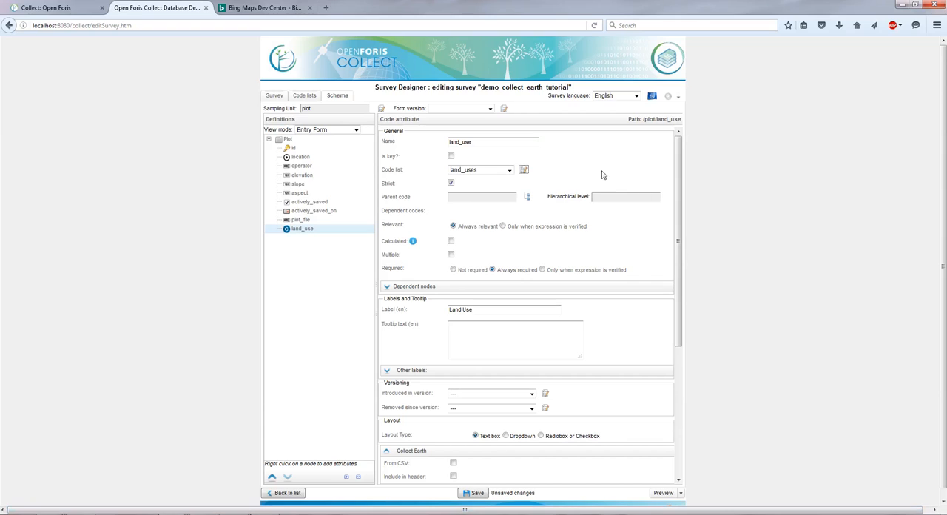
Step: Save the survey and preview the form with the Land Use attribute
{"action": "left_click", "coordinate": [606, 197]}
{"action": "triple_click", "coordinate": [478, 311]}
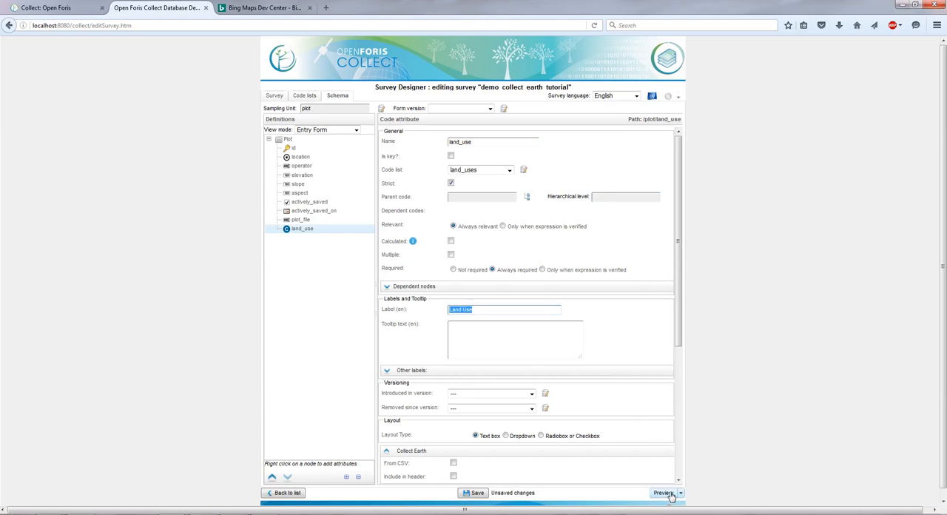
{"action": "left_click", "coordinate": [480, 496]}
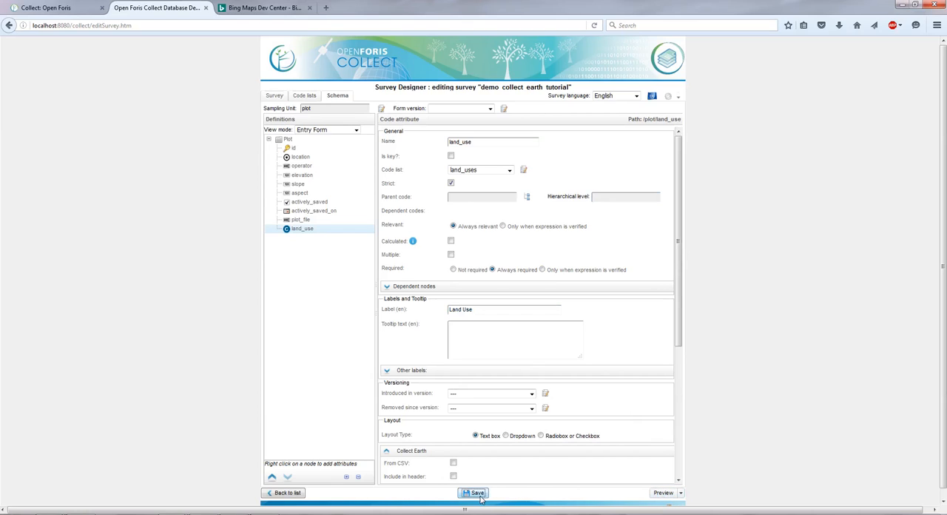
{"action": "left_click", "coordinate": [662, 494]}
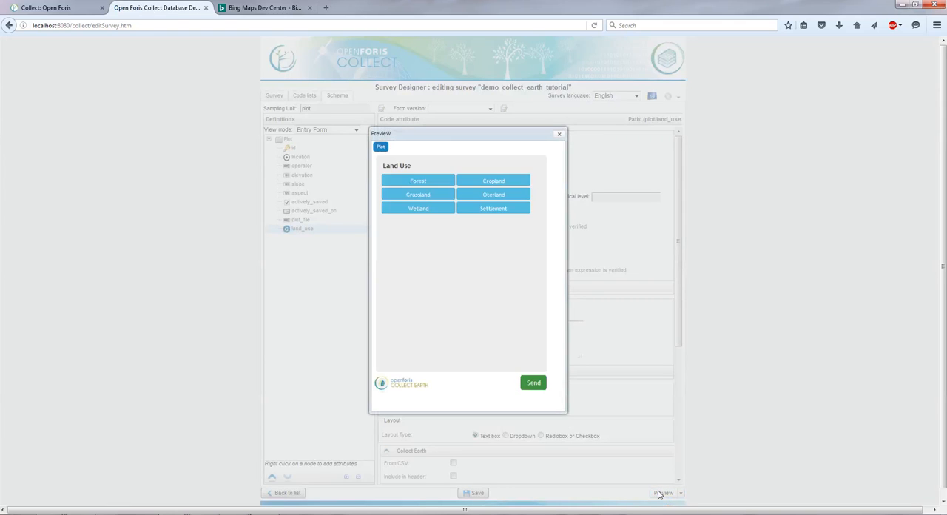
{"action": "left_click", "coordinate": [538, 309]}
{"action": "left_click", "coordinate": [559, 136]}
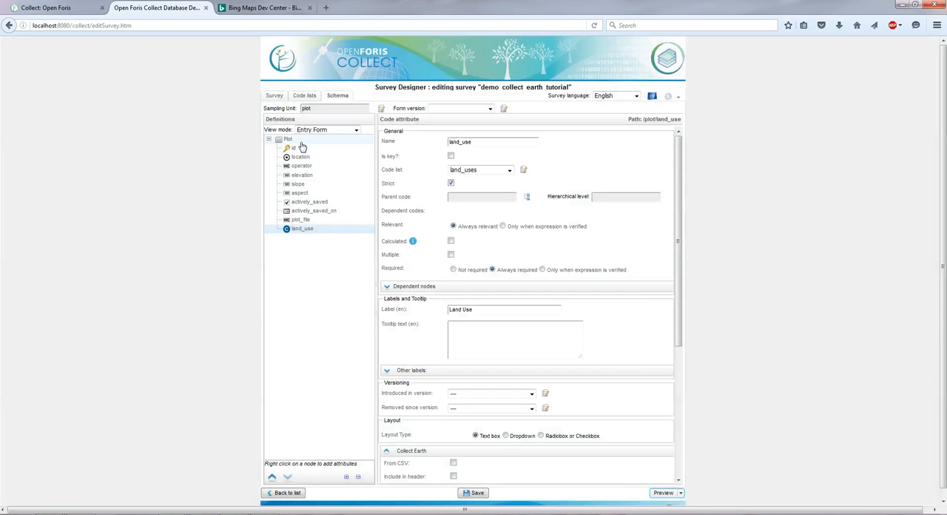
Step: Add a code attribute named subcategory with English label "Subcategory" to the Plot tab
{"action": "left_click", "coordinate": [297, 141]}
{"action": "right_click", "coordinate": [299, 141]}
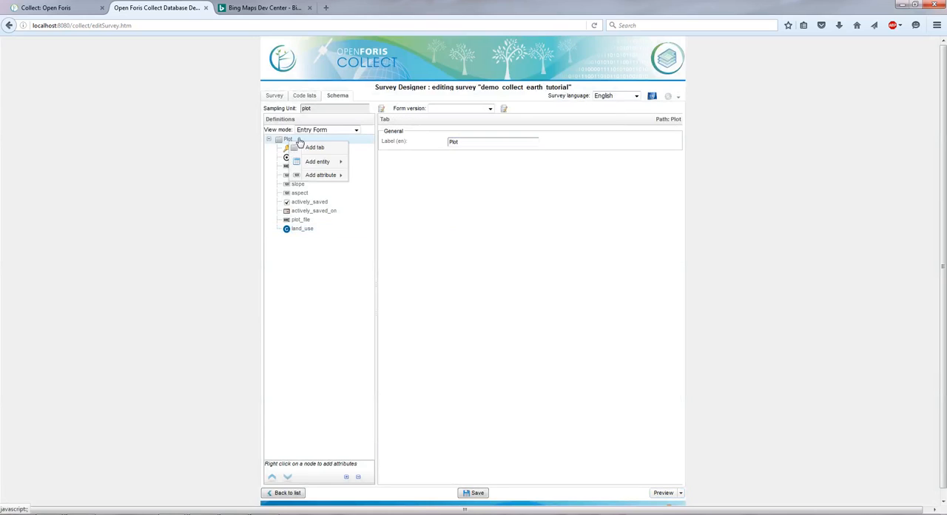
{"action": "mouse_move", "coordinate": [326, 175]}
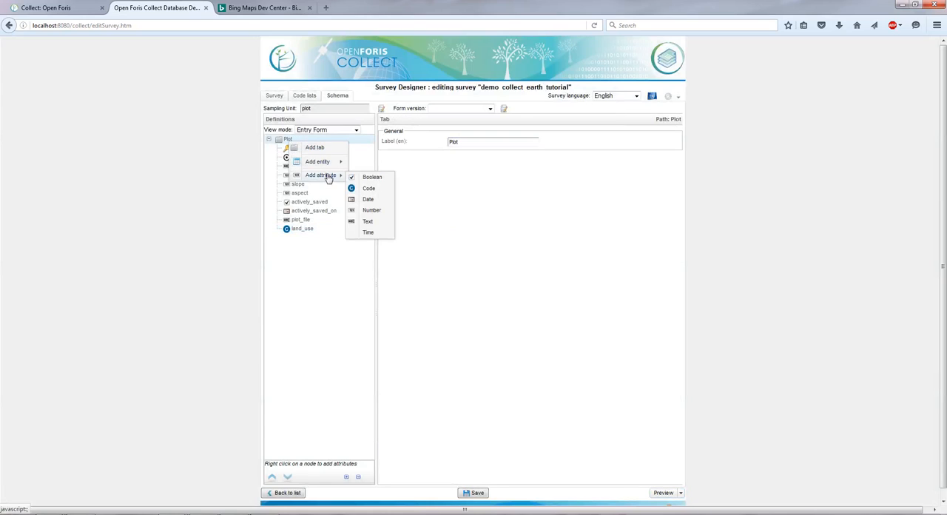
{"action": "left_click", "coordinate": [387, 193]}
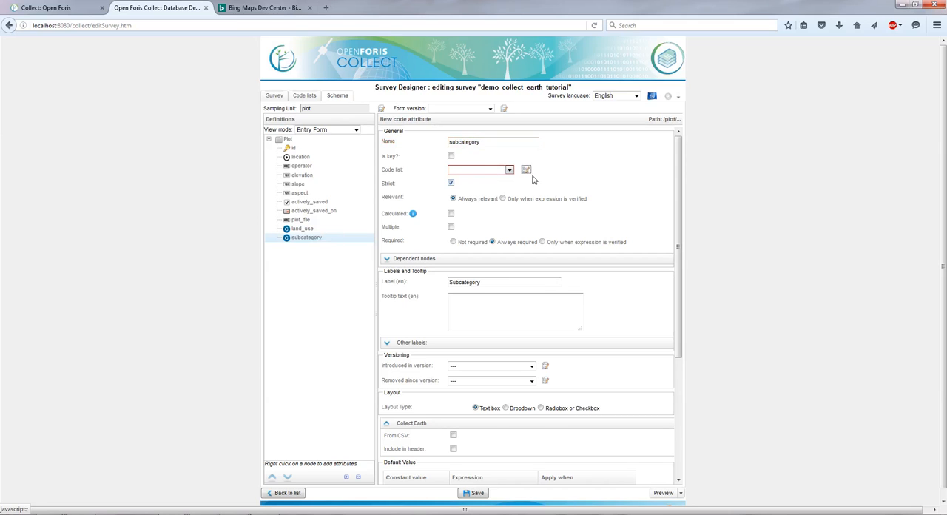
Step: Assign the land_uses code list to the subcategory attribute
{"action": "left_click", "coordinate": [526, 171]}
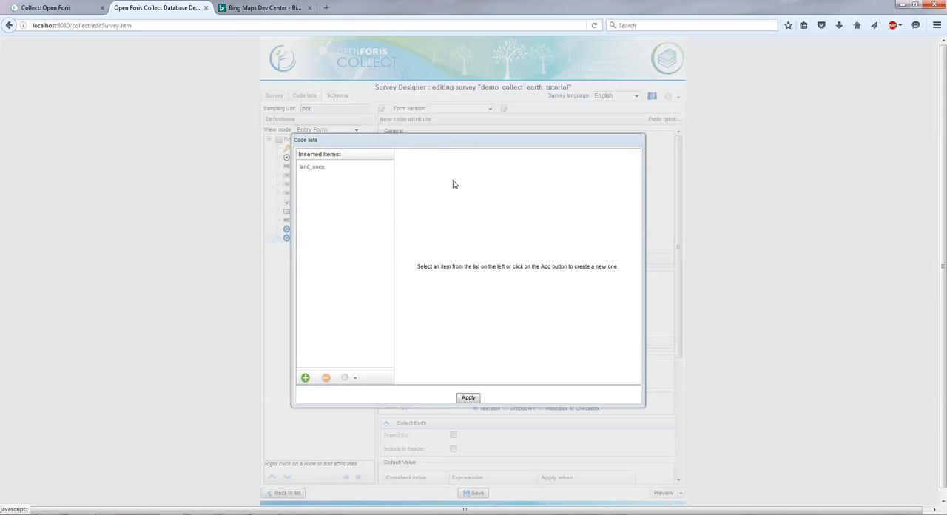
{"action": "left_click", "coordinate": [306, 167]}
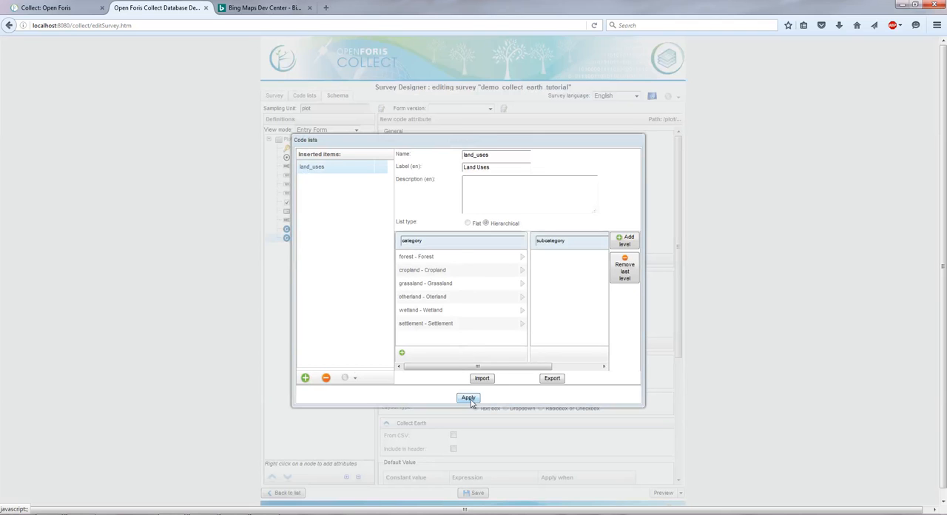
{"action": "left_click", "coordinate": [468, 397]}
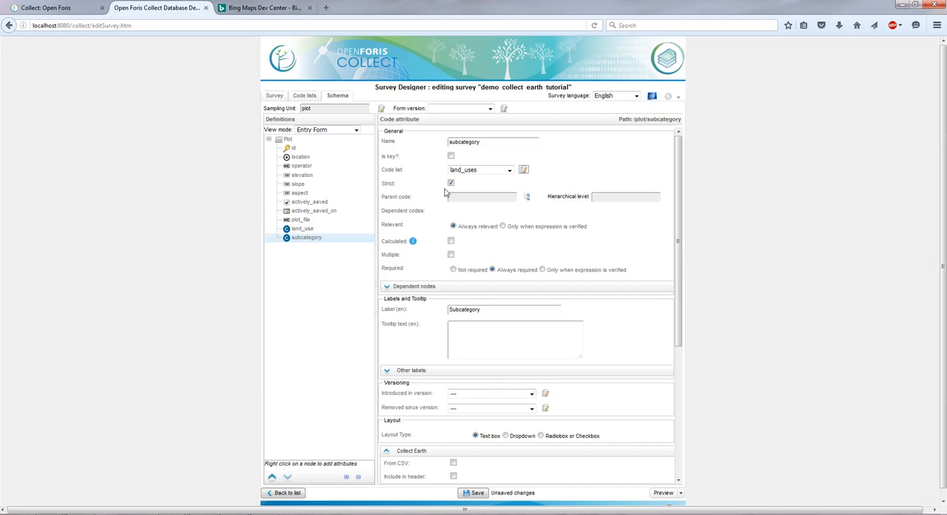
Step: Set land_use as the parent code of the subcategory attribute and check its hierarchical level and label
{"action": "left_click", "coordinate": [528, 198]}
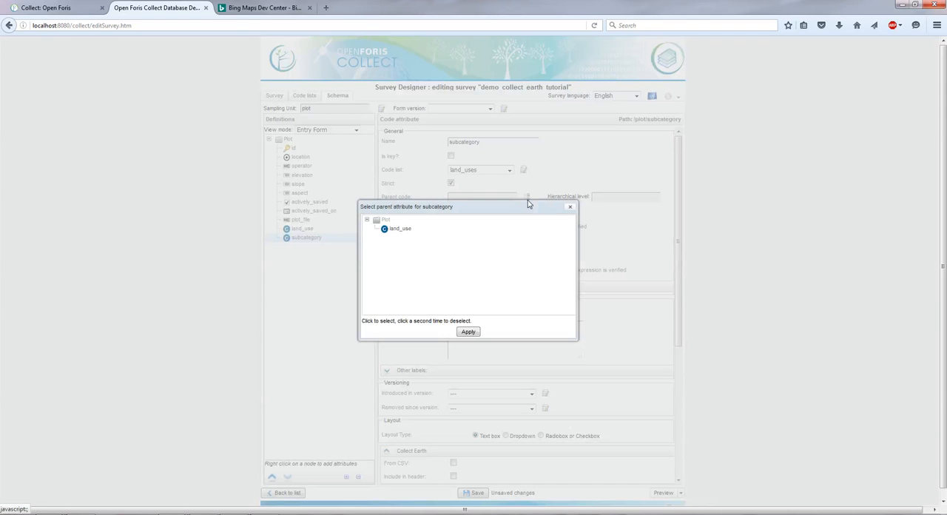
{"action": "left_click", "coordinate": [414, 231]}
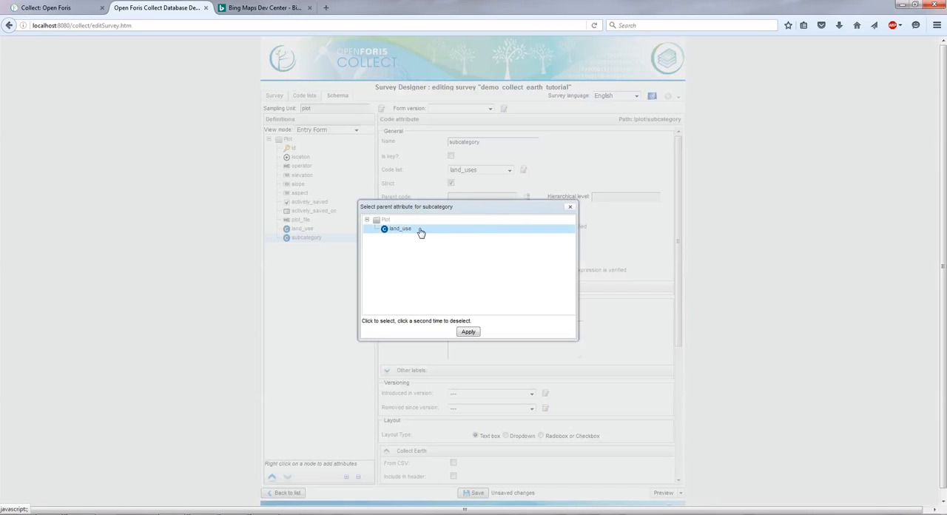
{"action": "left_click", "coordinate": [469, 331]}
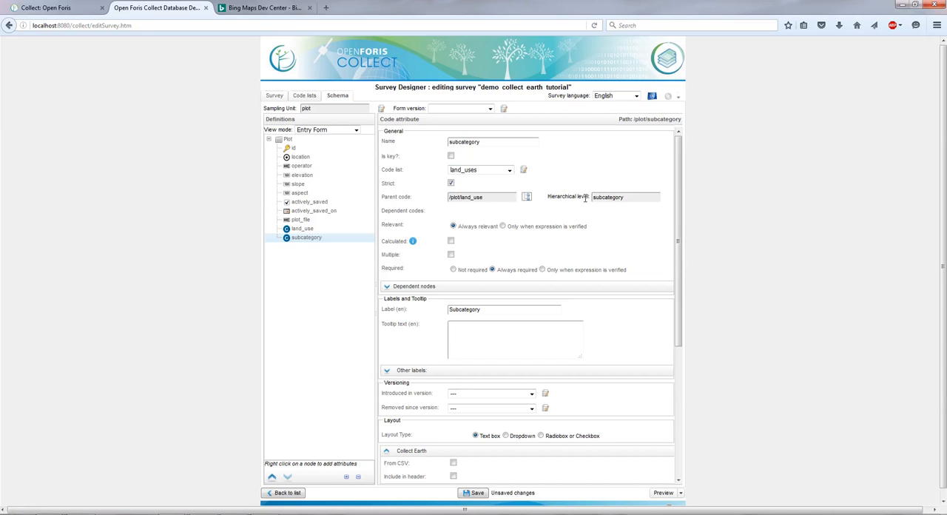
{"action": "double_click", "coordinate": [627, 197]}
{"action": "left_click", "coordinate": [491, 310]}
{"action": "scroll", "coordinate": [511, 291], "scroll_direction": "down", "scroll_amount": 1}
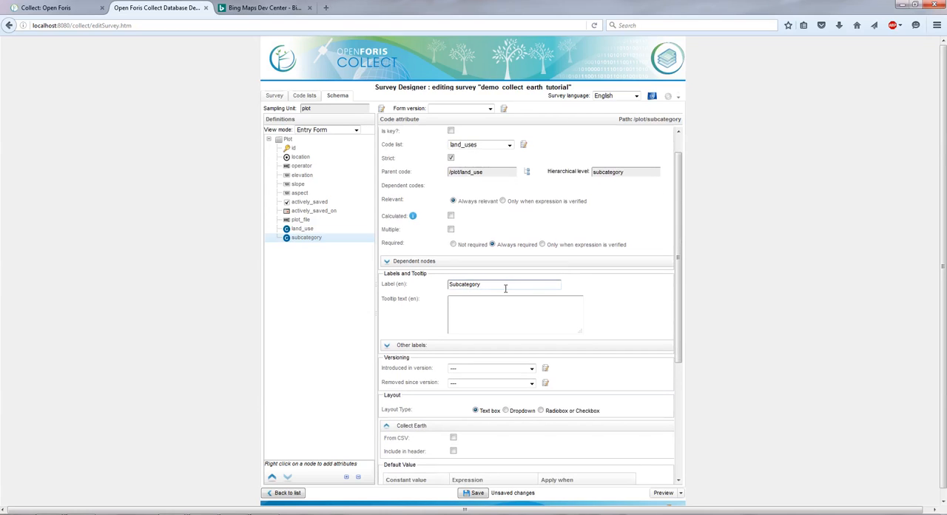
Step: Save the survey and preview the form with the Subcategory attribute below Land Use, then close the preview
{"action": "left_click_drag", "start_coordinate": [505, 289], "coordinate": [448, 287]}
{"action": "scroll", "coordinate": [466, 193], "scroll_direction": "up", "scroll_amount": 1}
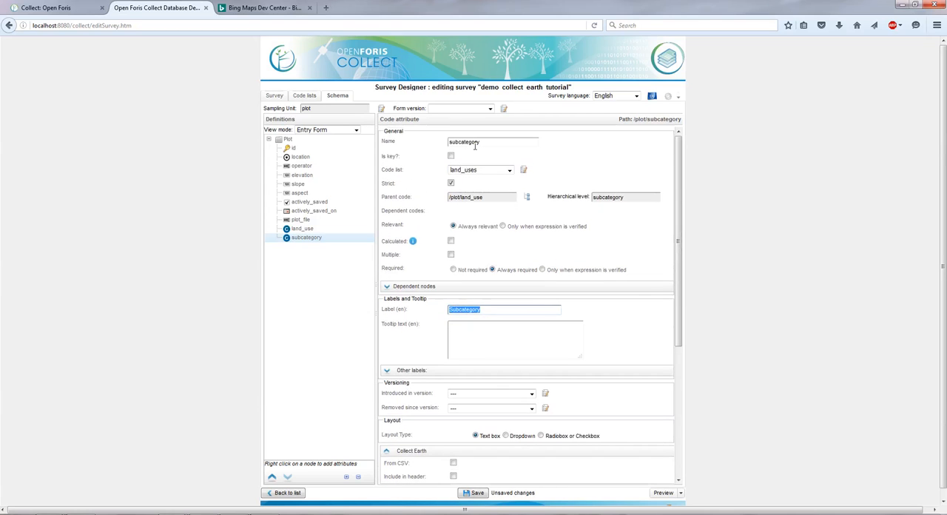
{"action": "left_click", "coordinate": [425, 328]}
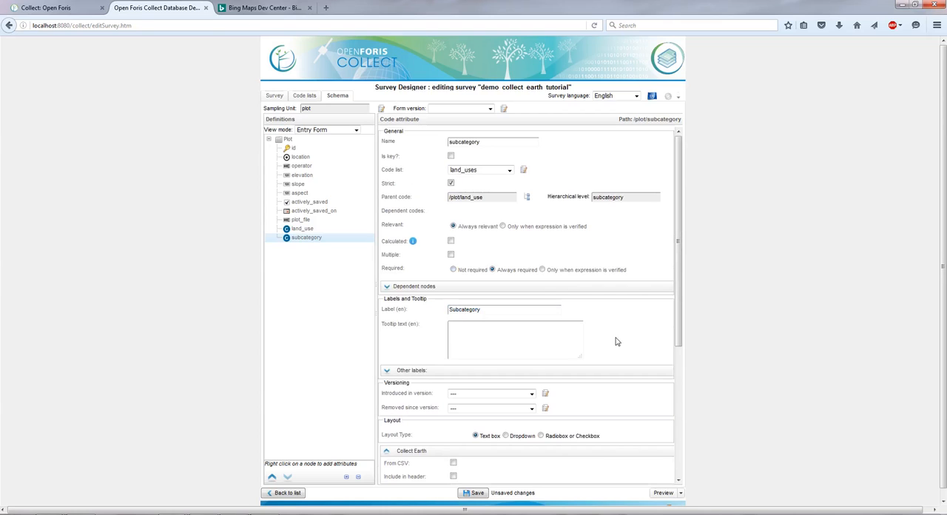
{"action": "scroll", "coordinate": [617, 341], "scroll_direction": "down", "scroll_amount": 3}
{"action": "left_click", "coordinate": [480, 493]}
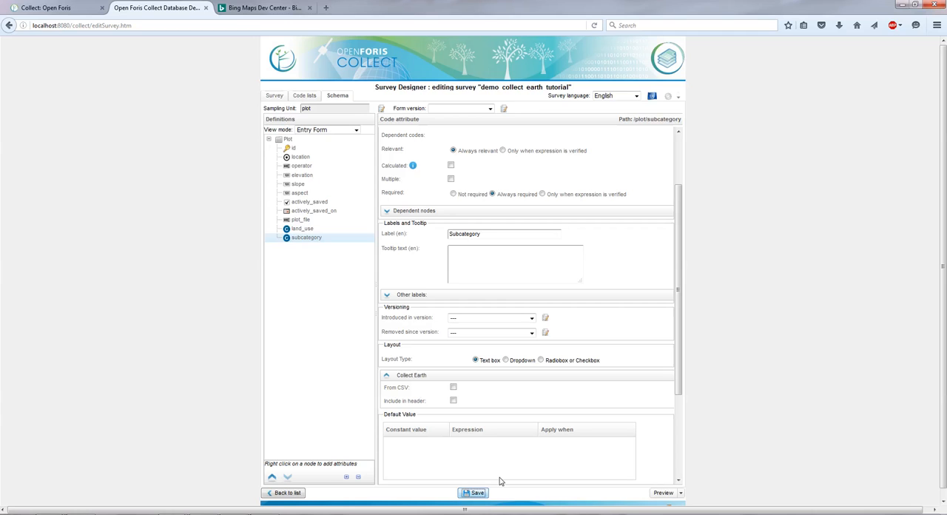
{"action": "left_click", "coordinate": [666, 493]}
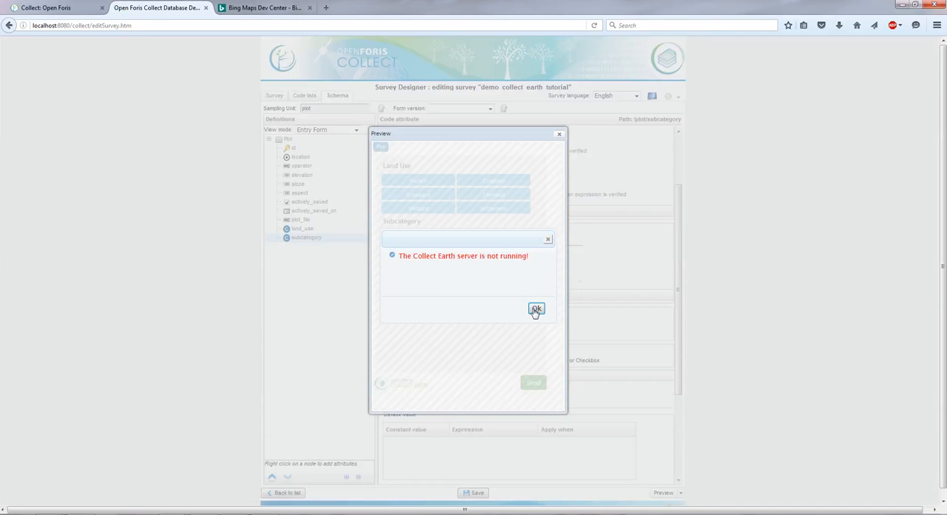
{"action": "left_click", "coordinate": [532, 310]}
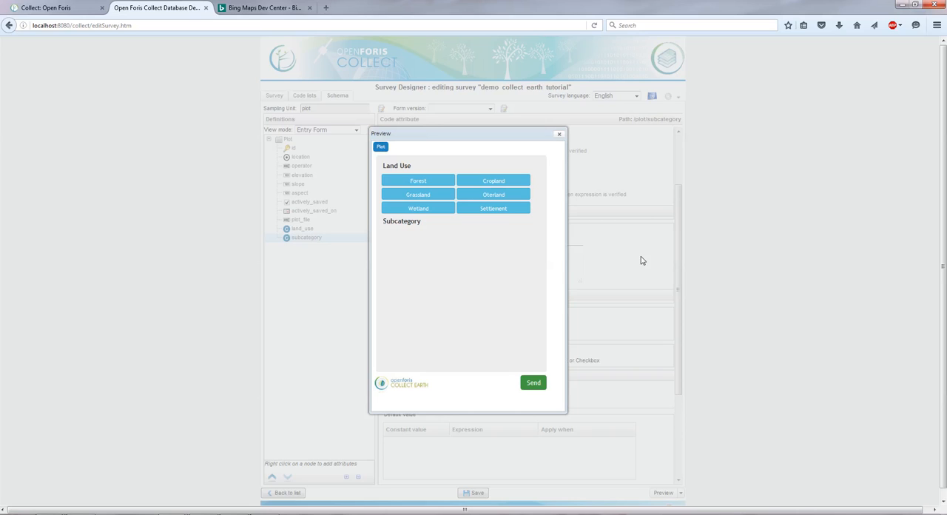
{"action": "left_click", "coordinate": [558, 137]}
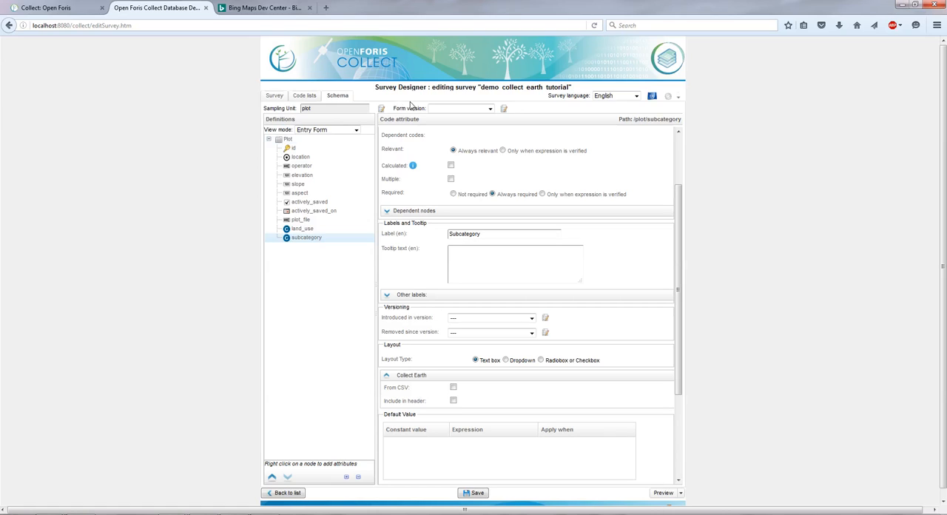
Step: Add an integer number attribute named last_harvest with English label "Last Harvest" to the Plot tab
{"action": "left_click", "coordinate": [289, 141]}
{"action": "right_click", "coordinate": [289, 142]}
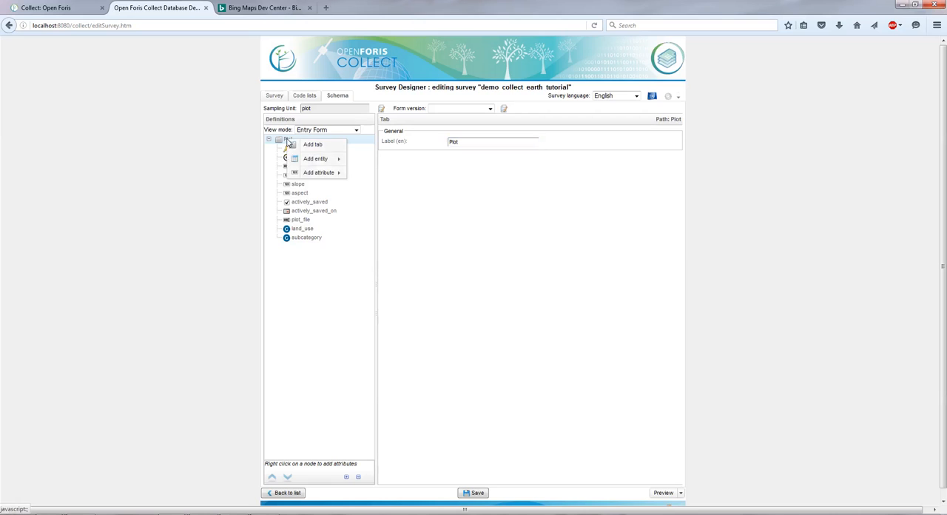
{"action": "mouse_move", "coordinate": [335, 173]}
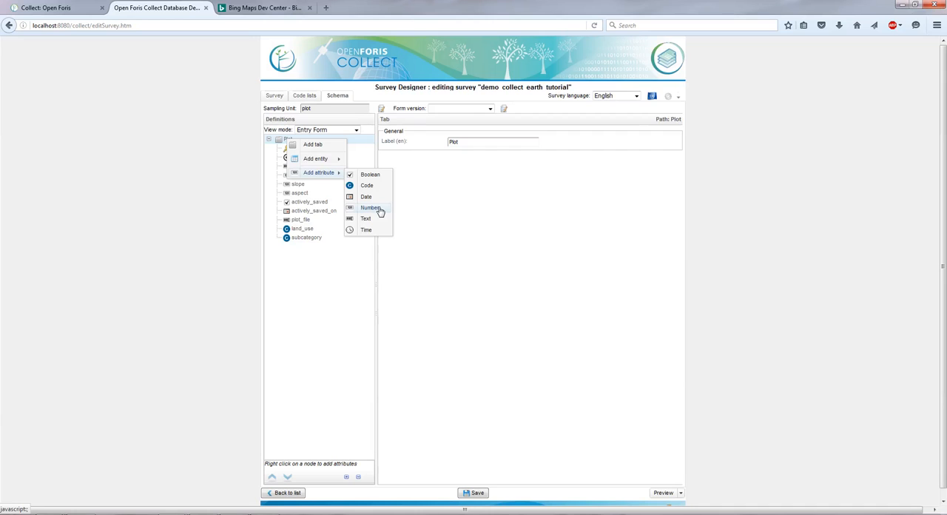
{"action": "left_click", "coordinate": [384, 210]}
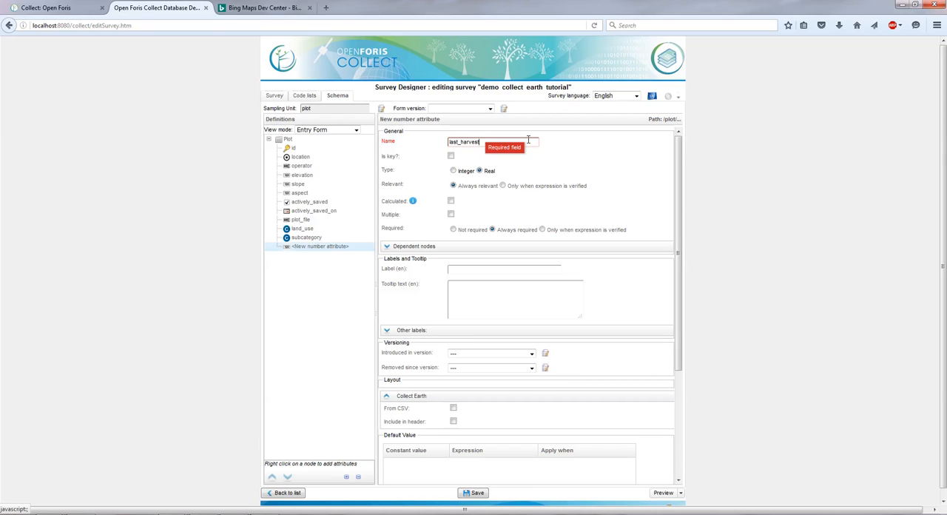
{"action": "left_click", "coordinate": [454, 171]}
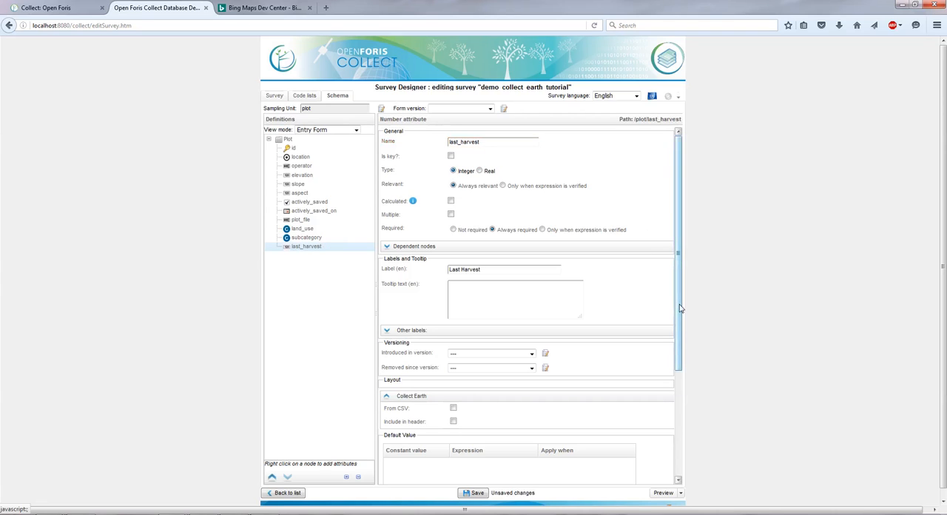
{"action": "left_click", "coordinate": [485, 269]}
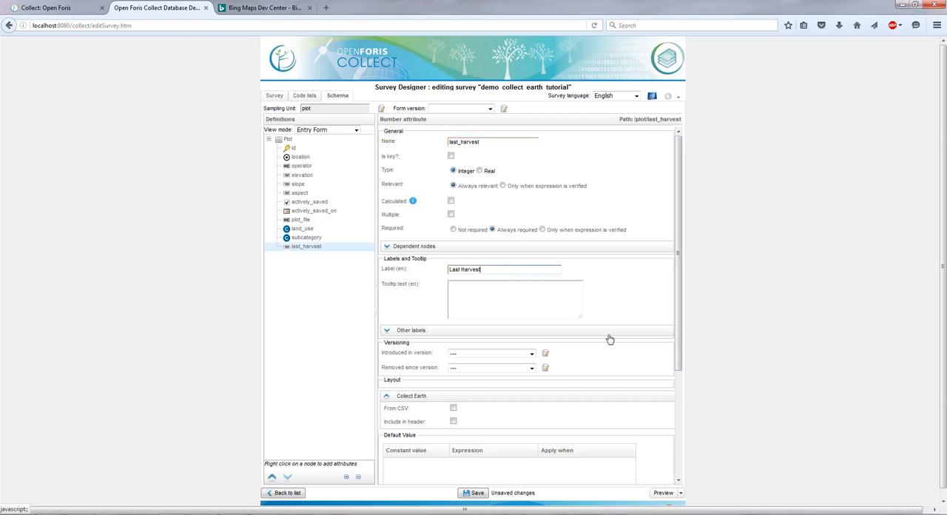
Step: Make last_harvest relevant only when subcategory='plantation' and hide it when not relevant
{"action": "left_click", "coordinate": [502, 186]}
{"action": "left_click", "coordinate": [634, 196]}
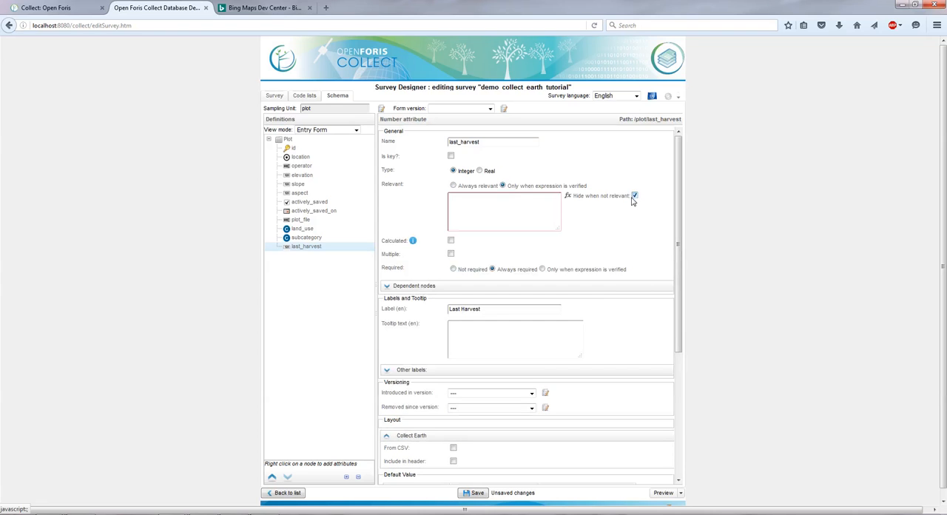
{"action": "left_click", "coordinate": [478, 201]}
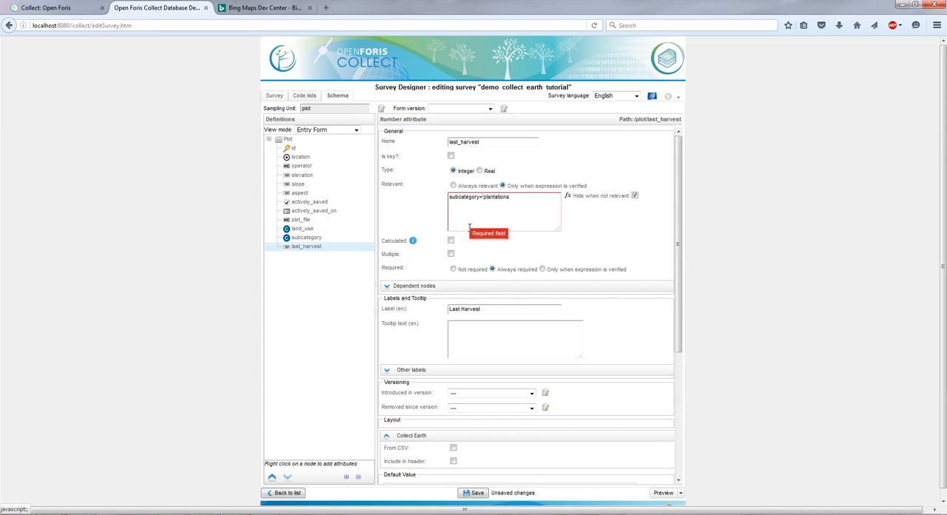
{"action": "type", "text": "'"}
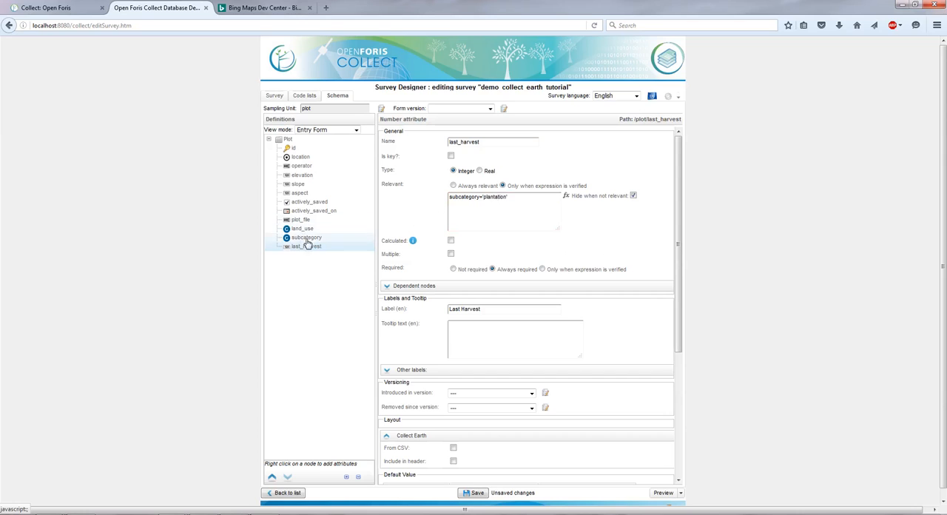
Step: Check the subcategory codes under forest in the land_uses code list against the relevance expression
{"action": "left_click", "coordinate": [305, 96]}
{"action": "left_click", "coordinate": [293, 123]}
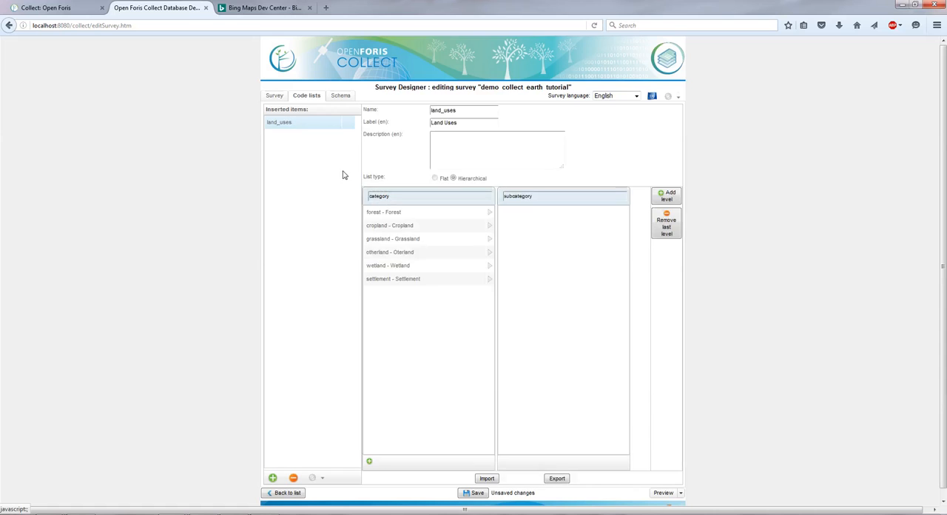
{"action": "left_click", "coordinate": [392, 219]}
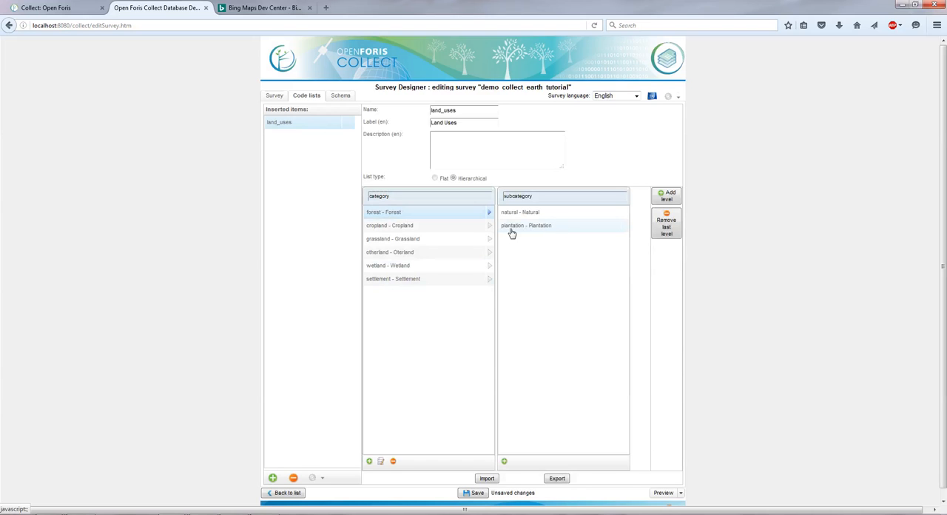
{"action": "left_click", "coordinate": [339, 97]}
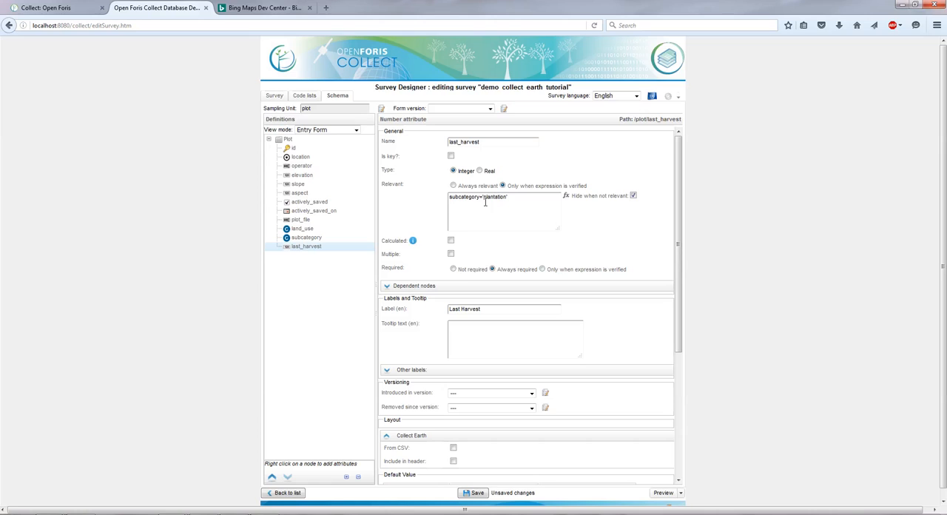
Step: Review the last_harvest relevance expression and save the survey
{"action": "left_click_drag", "start_coordinate": [514, 199], "coordinate": [433, 200]}
{"action": "left_click", "coordinate": [634, 232]}
{"action": "scroll", "coordinate": [643, 258], "scroll_direction": "down", "scroll_amount": 2}
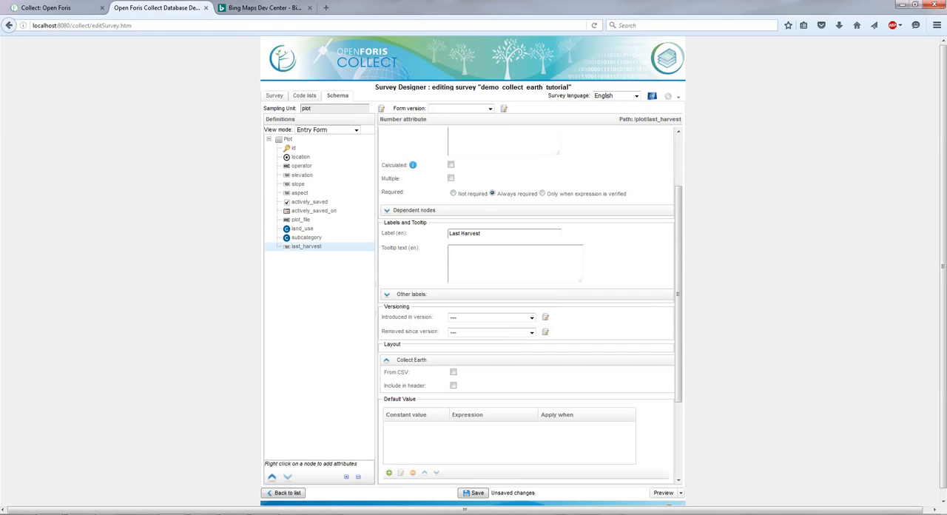
{"action": "left_click", "coordinate": [477, 494]}
{"action": "scroll", "coordinate": [606, 274], "scroll_direction": "up", "scroll_amount": 2}
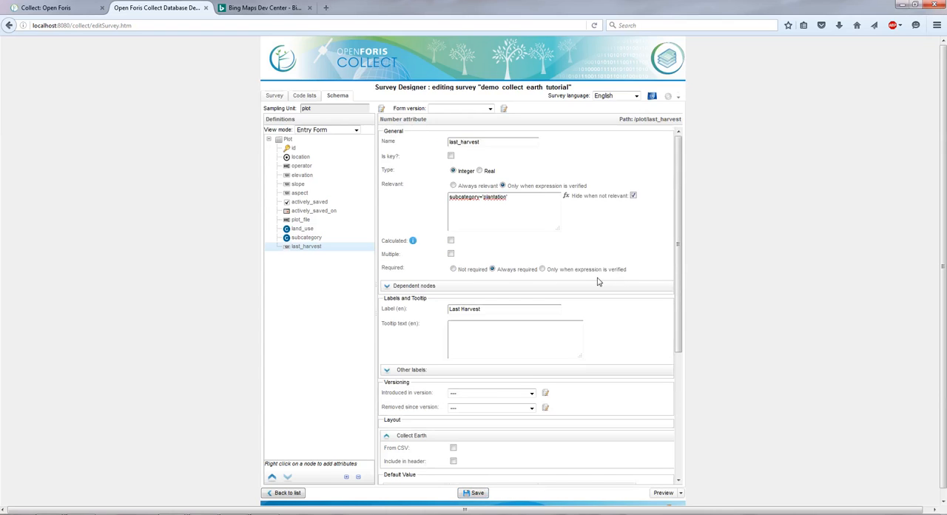
Step: Add a boolean attribute named disturbance to the Plot tab
{"action": "left_click", "coordinate": [287, 141]}
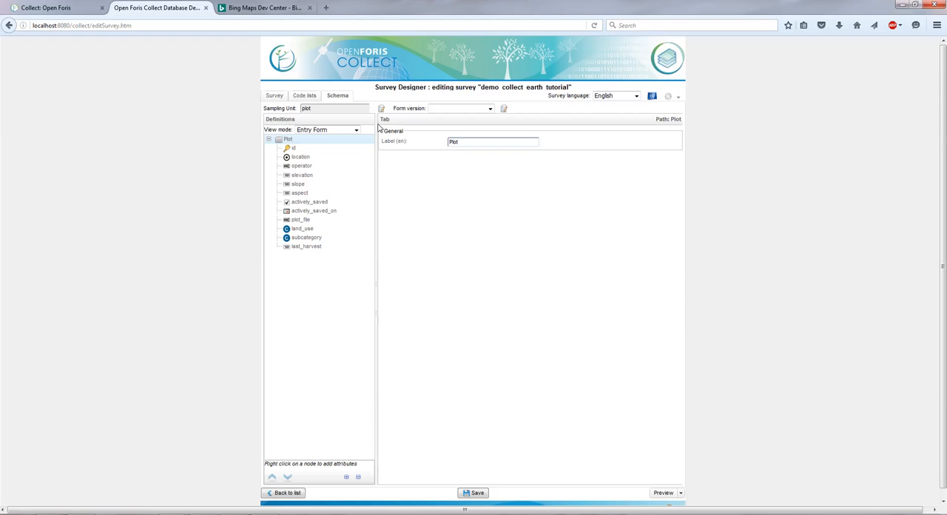
{"action": "right_click", "coordinate": [295, 141]}
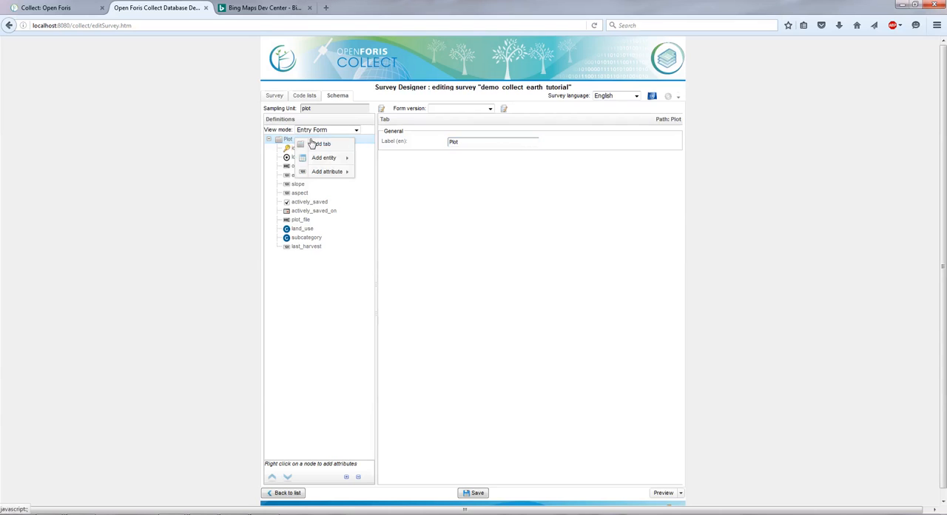
{"action": "mouse_move", "coordinate": [325, 172]}
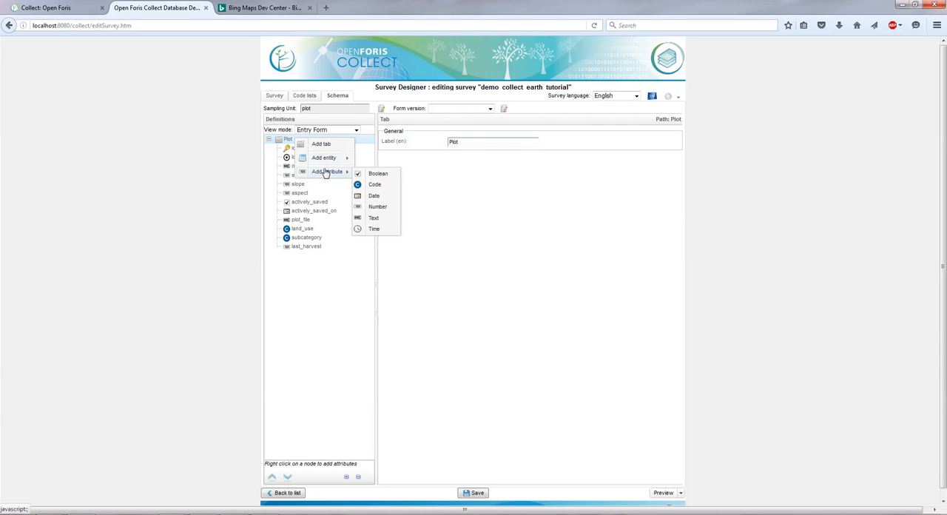
{"action": "left_click", "coordinate": [384, 177]}
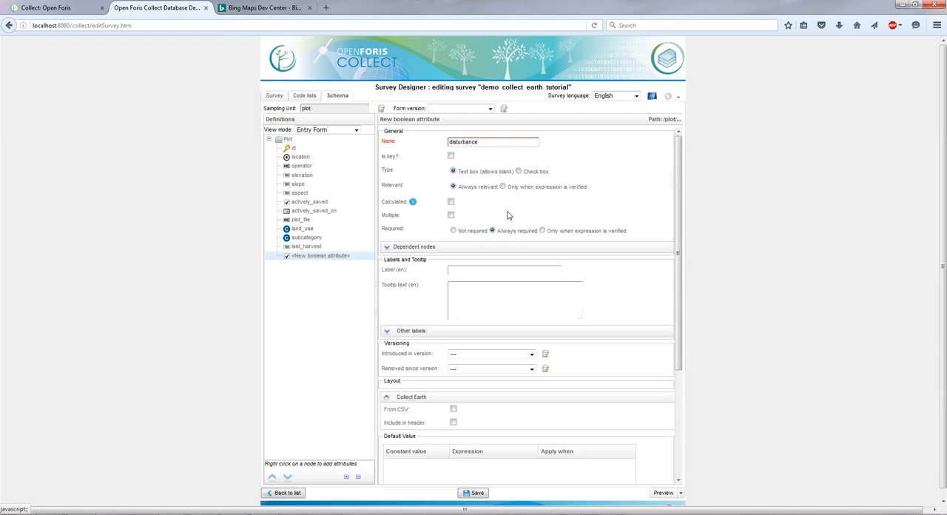
Step: Make disturbance relevant only when subcategory='natural', hidden when not relevant, and save the survey
{"action": "left_click", "coordinate": [502, 187]}
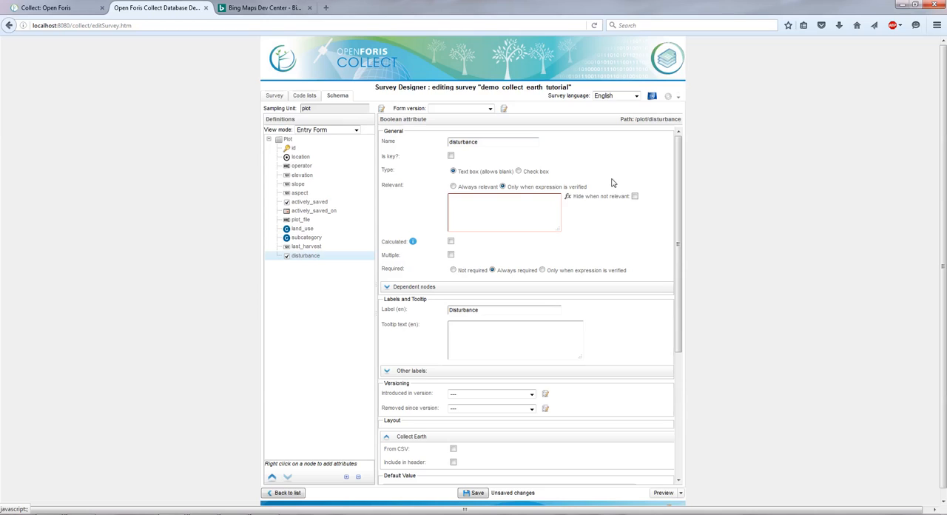
{"action": "left_click", "coordinate": [635, 197]}
{"action": "type", "text": "='natural"}
{"action": "left_click", "coordinate": [483, 310]}
{"action": "scroll", "coordinate": [521, 372], "scroll_direction": "down", "scroll_amount": 2}
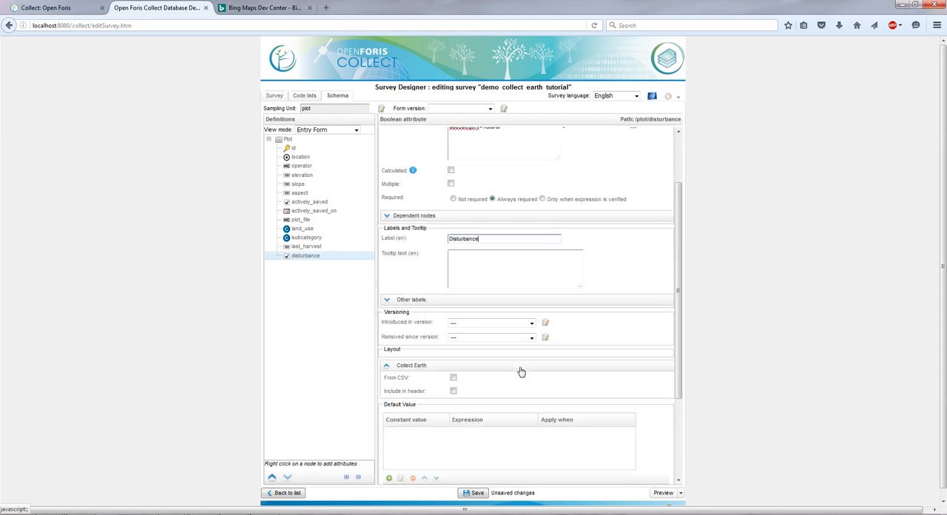
{"action": "scroll", "coordinate": [482, 443], "scroll_direction": "down", "scroll_amount": 2}
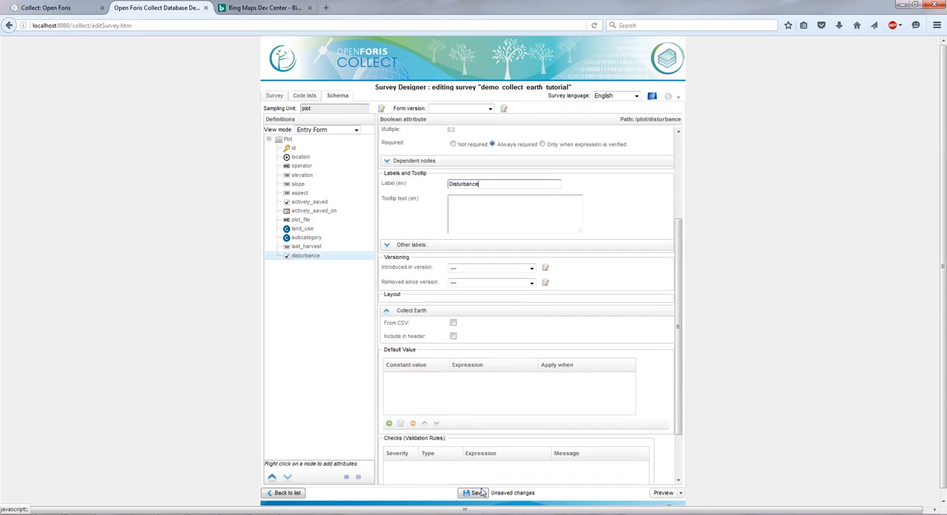
{"action": "left_click", "coordinate": [477, 497]}
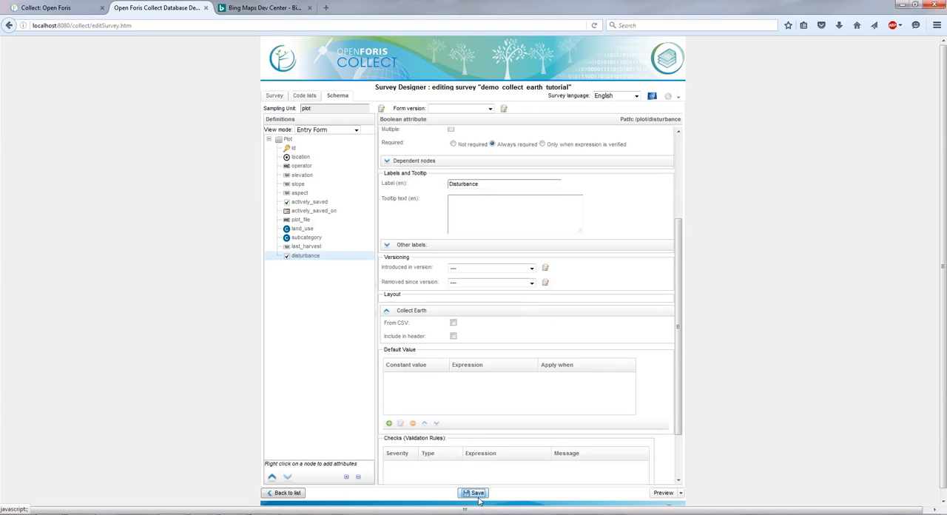
Step: Change the English label of the disturbance attribute to "Disturbance in plot" and save the survey
{"action": "scroll", "coordinate": [630, 246], "scroll_direction": "up", "scroll_amount": 2}
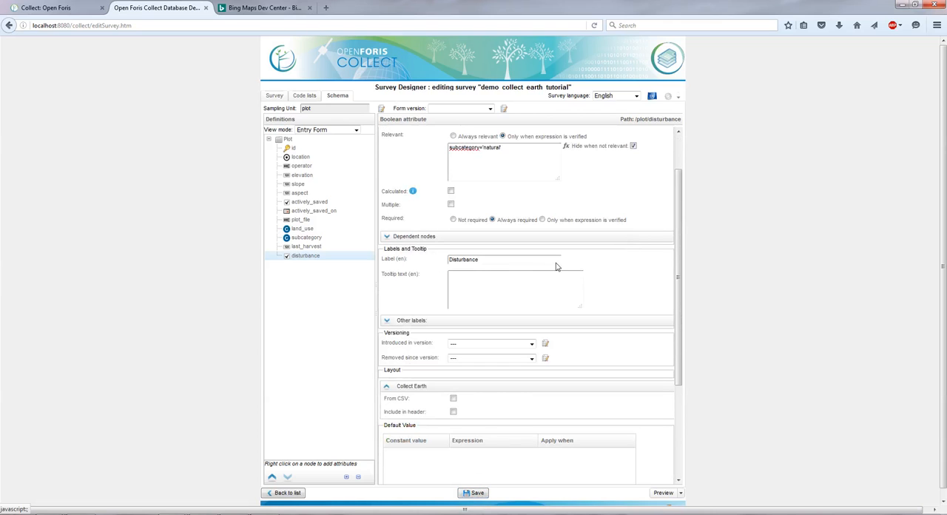
{"action": "left_click", "coordinate": [532, 257]}
{"action": "left_click_drag", "start_coordinate": [506, 260], "coordinate": [453, 260]}
{"action": "scroll", "coordinate": [419, 258], "scroll_direction": "up", "scroll_amount": 2}
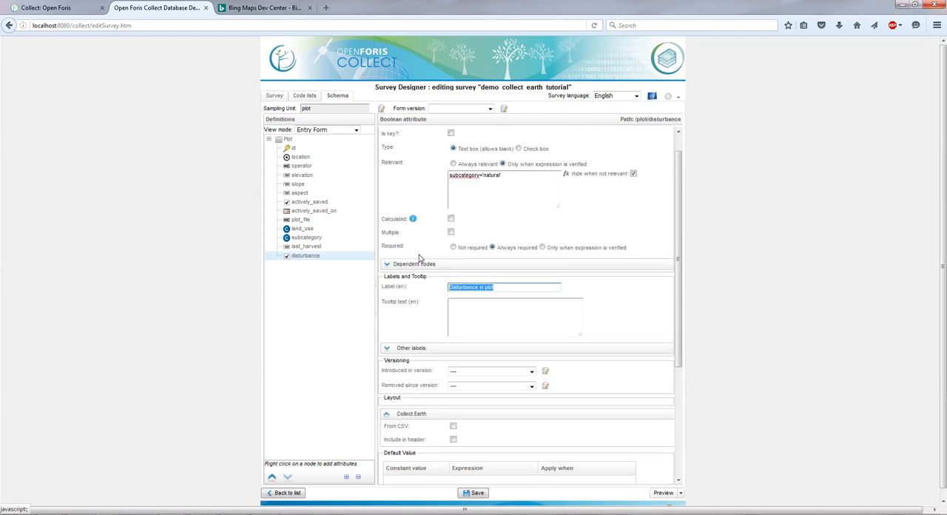
{"action": "scroll", "coordinate": [420, 258], "scroll_direction": "up", "scroll_amount": 1}
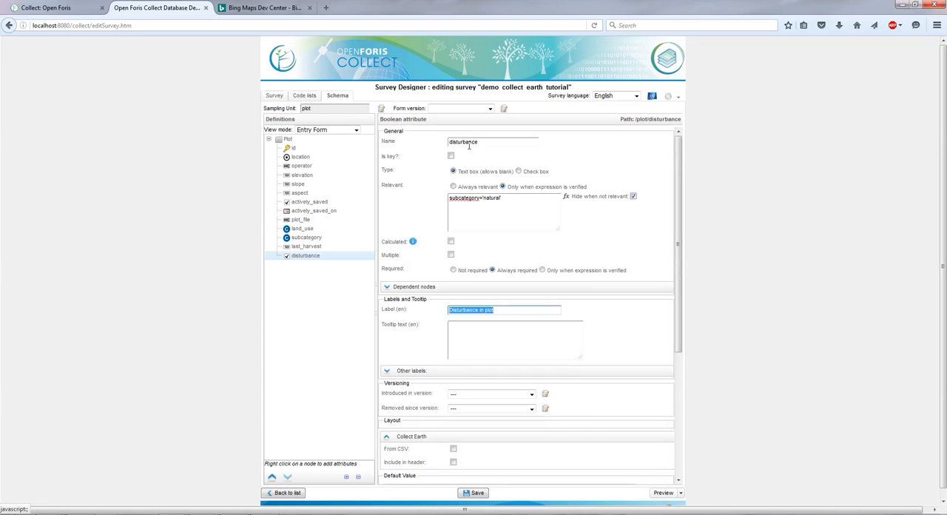
{"action": "double_click", "coordinate": [485, 144]}
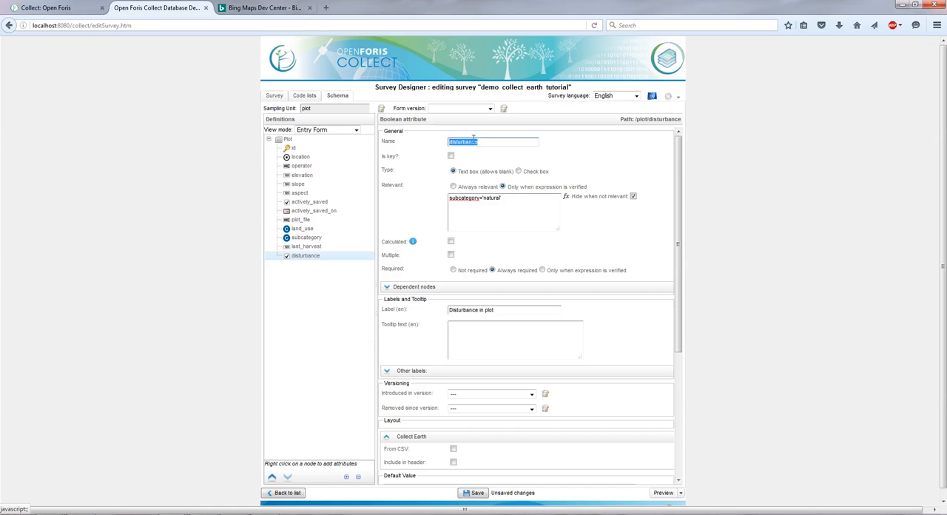
{"action": "left_click_drag", "start_coordinate": [506, 310], "coordinate": [469, 304]}
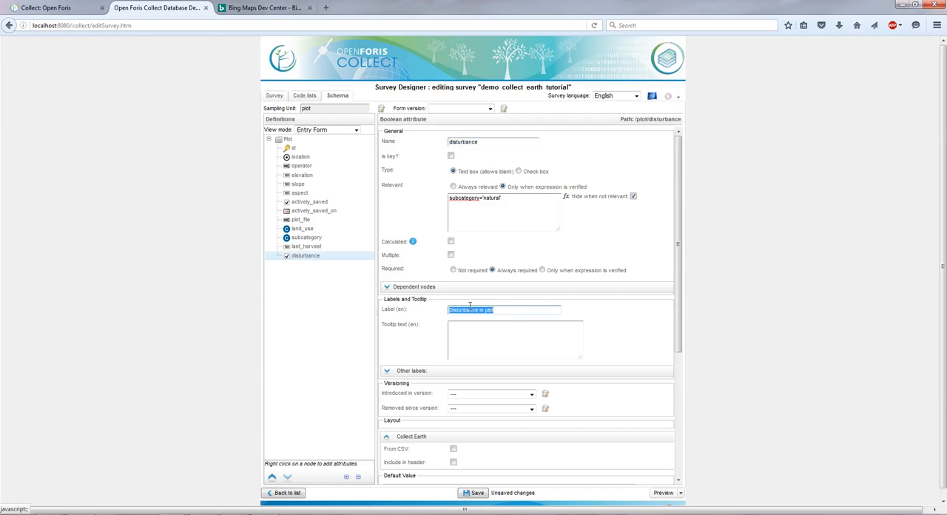
{"action": "left_click", "coordinate": [466, 492]}
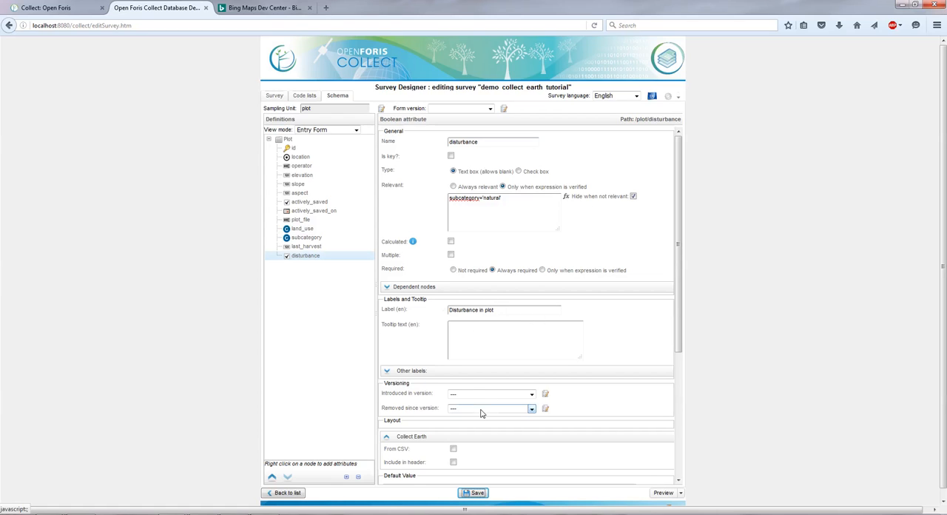
Step: Add a code attribute named disturbance_type to the Plot tab
{"action": "right_click", "coordinate": [291, 142]}
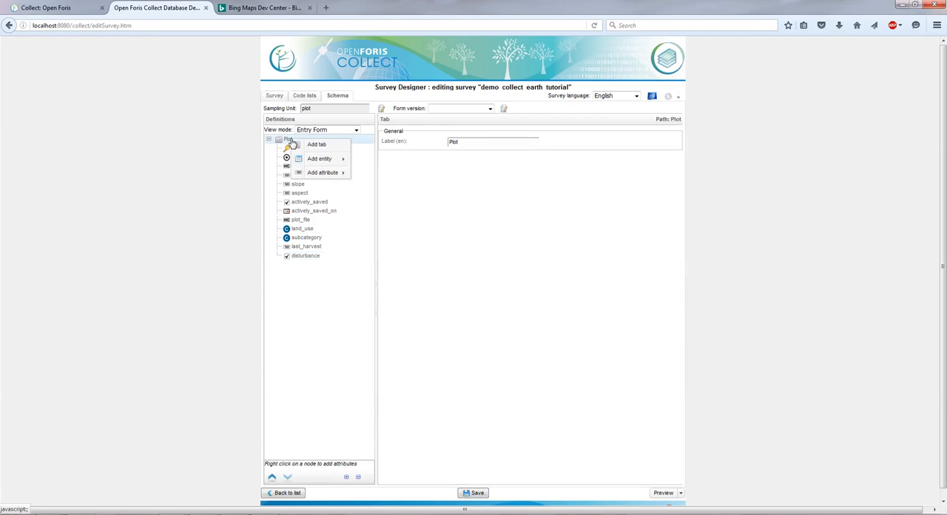
{"action": "left_click", "coordinate": [290, 140]}
{"action": "right_click", "coordinate": [290, 140]}
{"action": "mouse_move", "coordinate": [319, 176]}
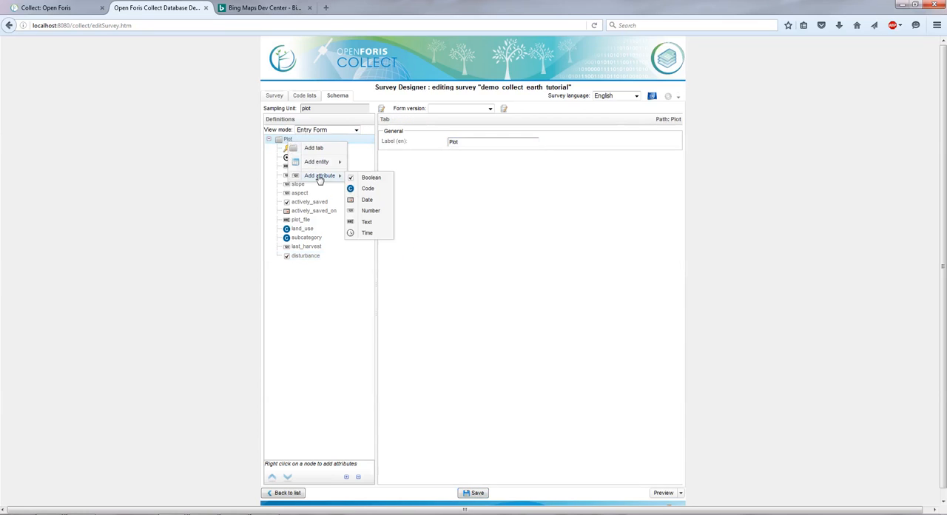
{"action": "left_click", "coordinate": [377, 190]}
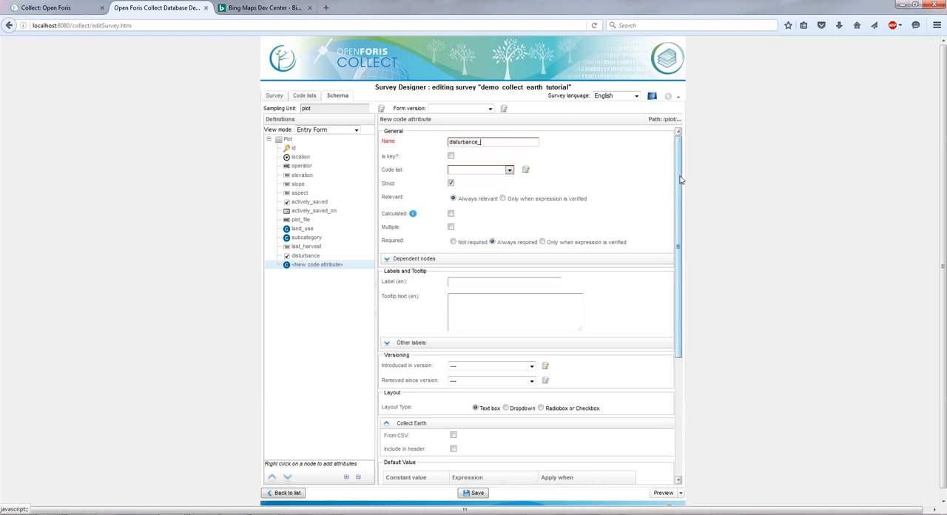
{"action": "type", "text": "pwe"}
{"action": "left_click", "coordinate": [616, 189]}
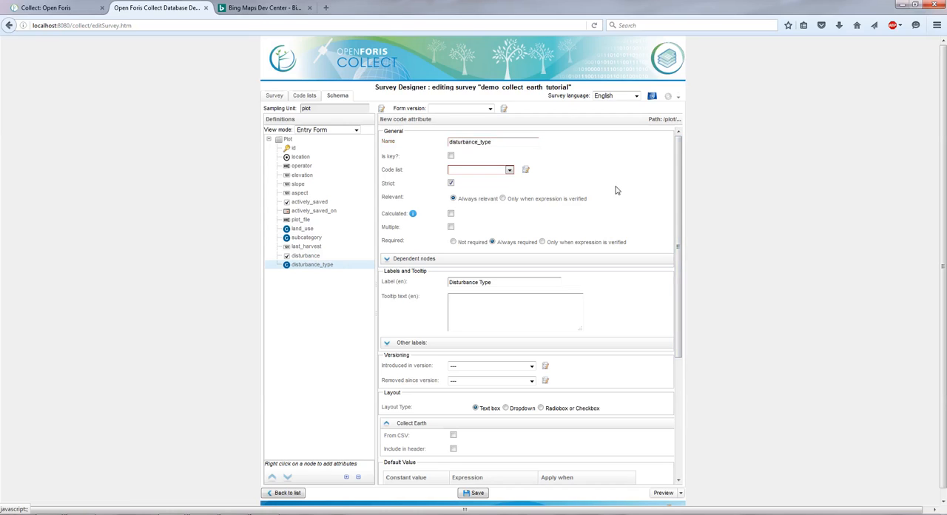
Step: Create a flat code list named disturbance_types with the English label "Distubance types" for the new attribute
{"action": "left_click", "coordinate": [526, 171]}
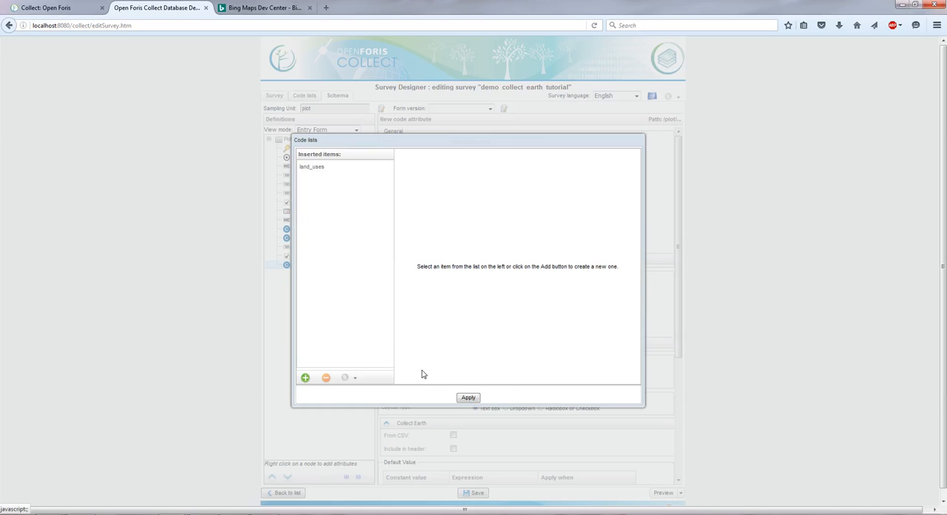
{"action": "left_click", "coordinate": [305, 378]}
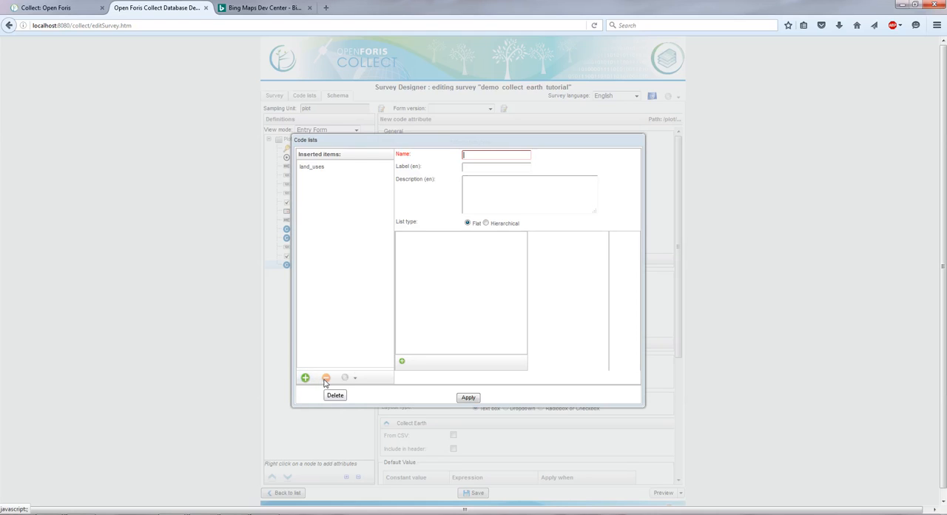
{"action": "type", "text": "disturbance_types"}
{"action": "key", "text": "Tab"}
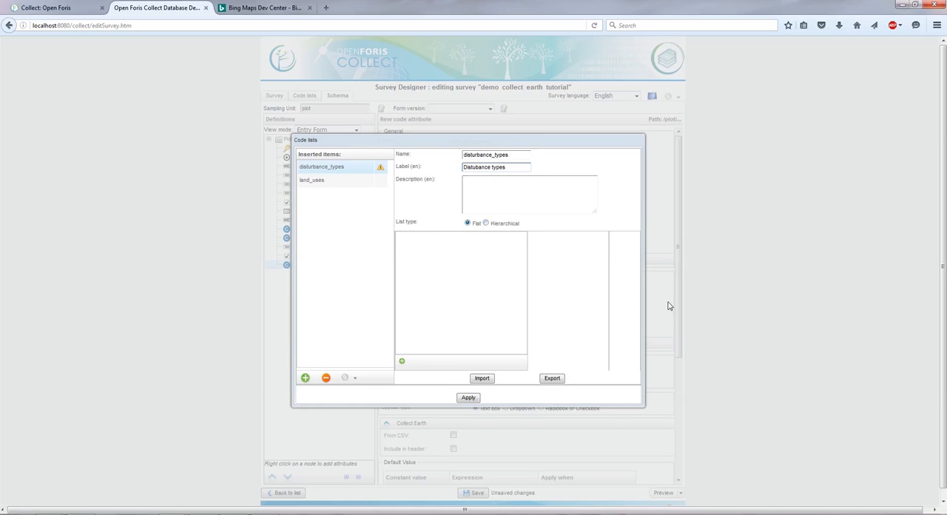
Step: Add the items logging, labelled "Logging", and fire, labelled "Fire", to the disturbance_types code list
{"action": "left_click", "coordinate": [402, 361]}
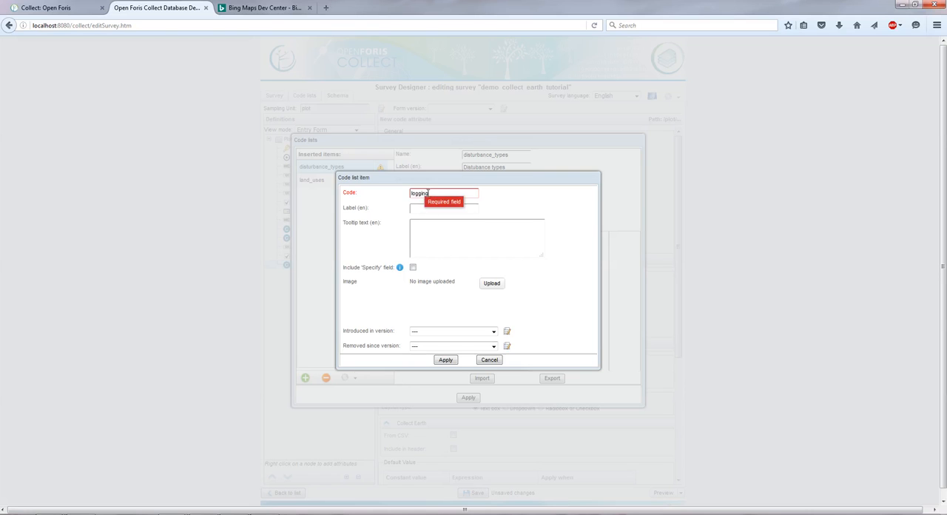
{"action": "left_click", "coordinate": [414, 209]}
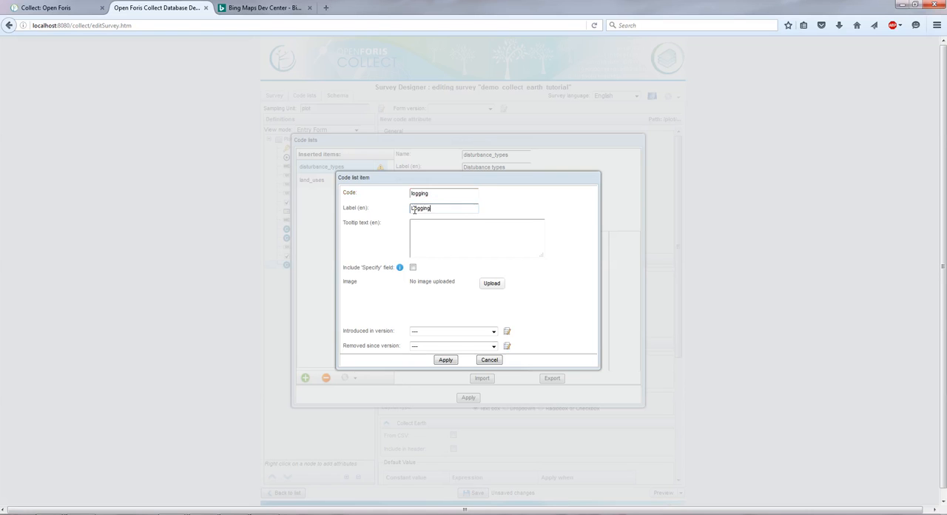
{"action": "left_click", "coordinate": [446, 360]}
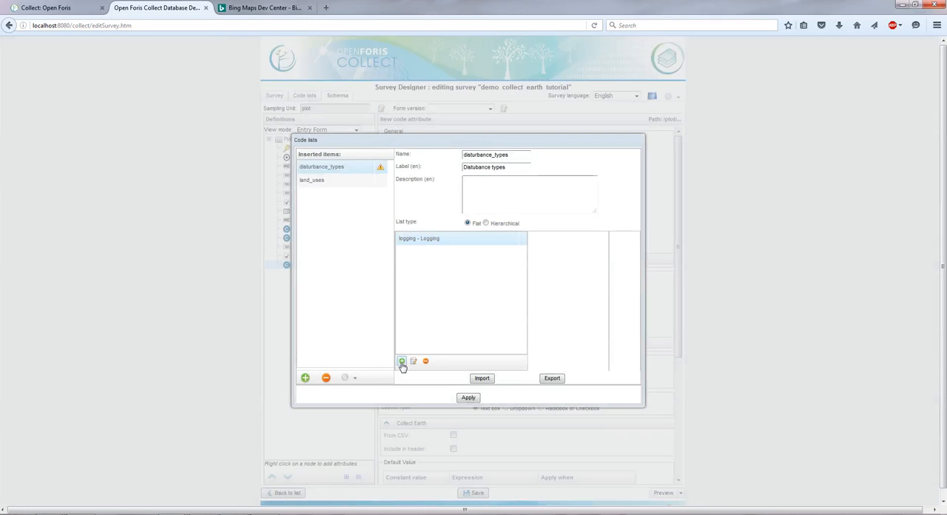
{"action": "type", "text": "fir"}
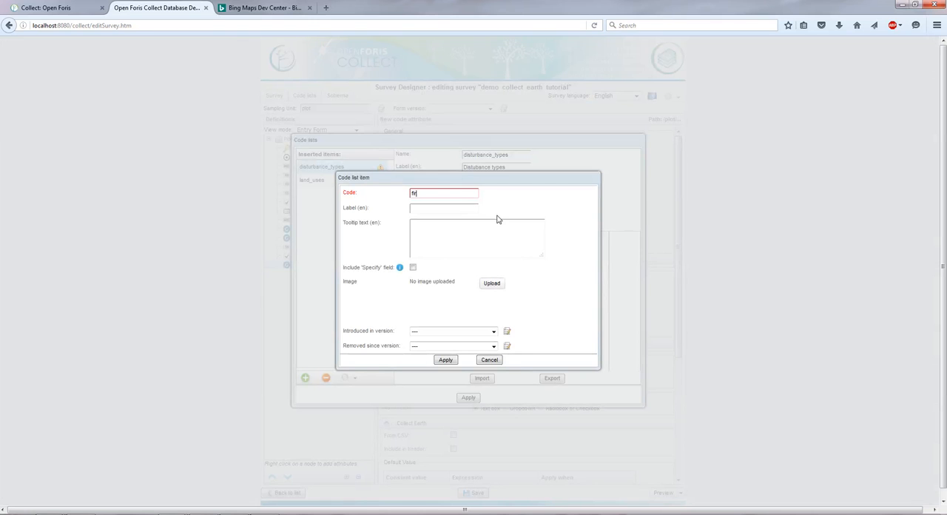
{"action": "type", "text": "e"}
{"action": "key", "text": "Tab"}
{"action": "type", "text": "Fire"}
{"action": "left_click", "coordinate": [445, 360]}
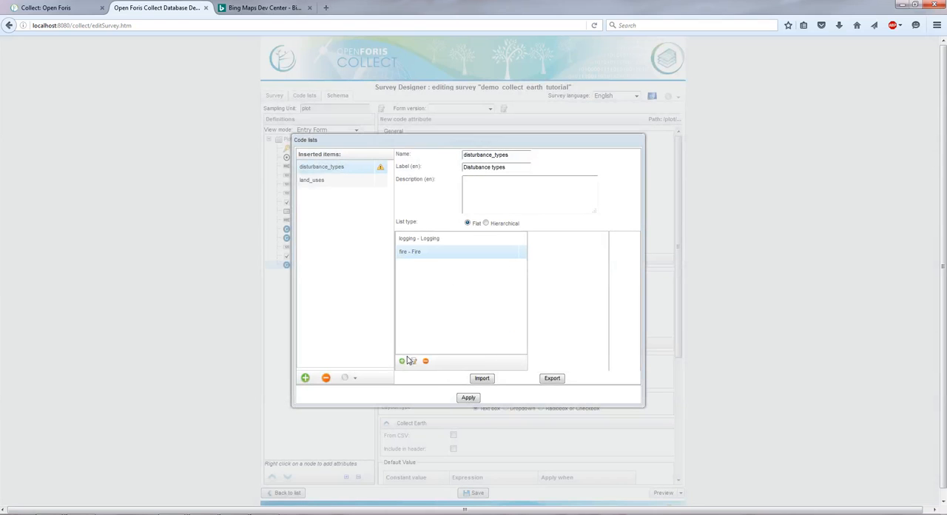
Step: Add the item grazing, labelled "Grazing", and apply the disturbance_types code list to the attribute
{"action": "left_click", "coordinate": [403, 360]}
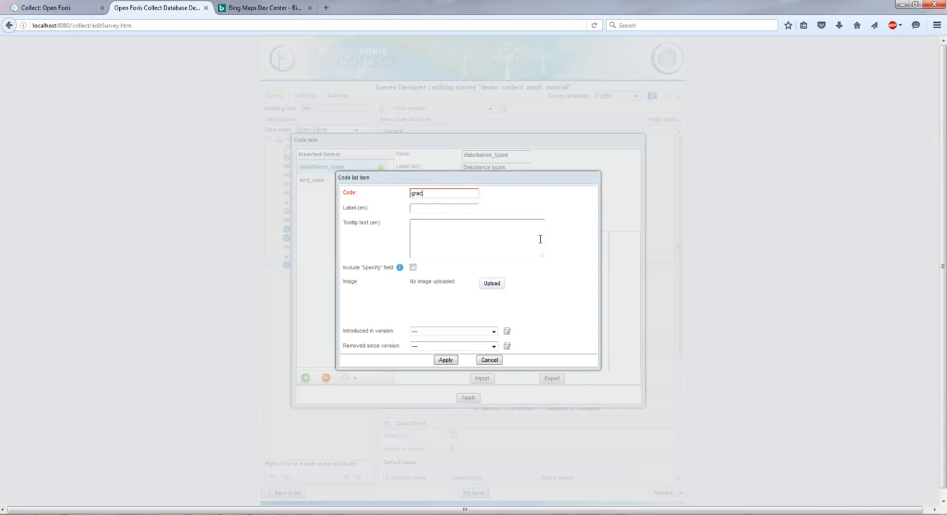
{"action": "type", "text": "grazing"}
{"action": "key", "text": "Tab"}
{"action": "left_click", "coordinate": [445, 359]}
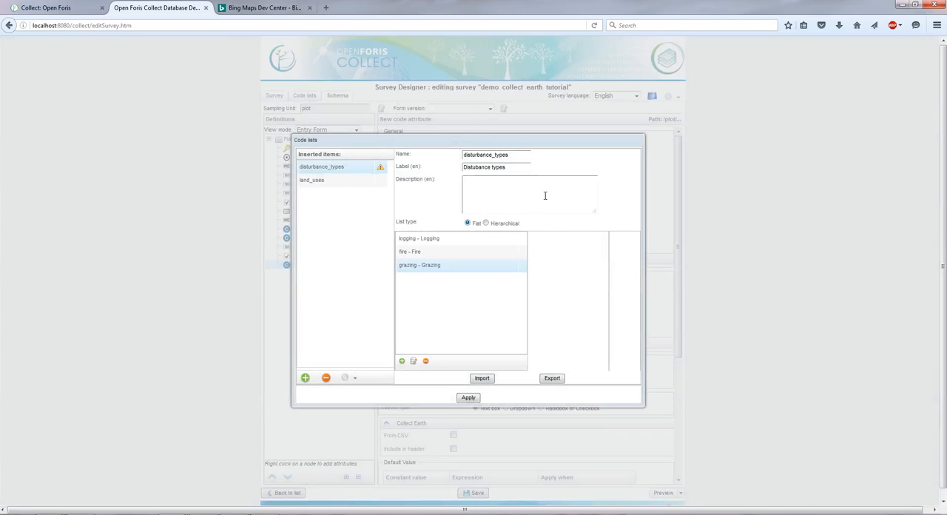
{"action": "left_click", "coordinate": [469, 400]}
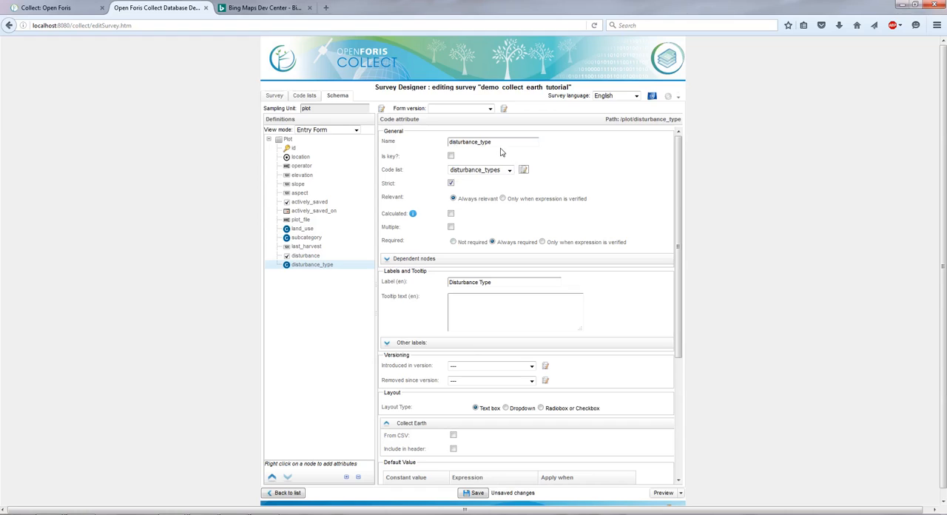
Step: Shorten the code attribute's name to disturbance and set its layout type to Dropdown
{"action": "left_click_drag", "start_coordinate": [479, 142], "coordinate": [607, 196]}
{"action": "key", "text": "BackSpace"}
{"action": "scroll", "coordinate": [645, 306], "scroll_direction": "down", "scroll_amount": 1}
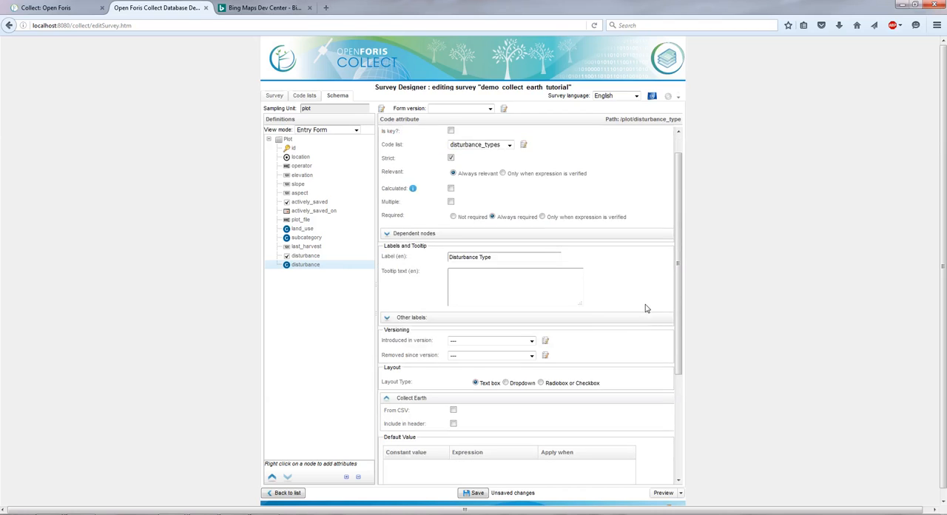
{"action": "scroll", "coordinate": [560, 374], "scroll_direction": "down", "scroll_amount": 2}
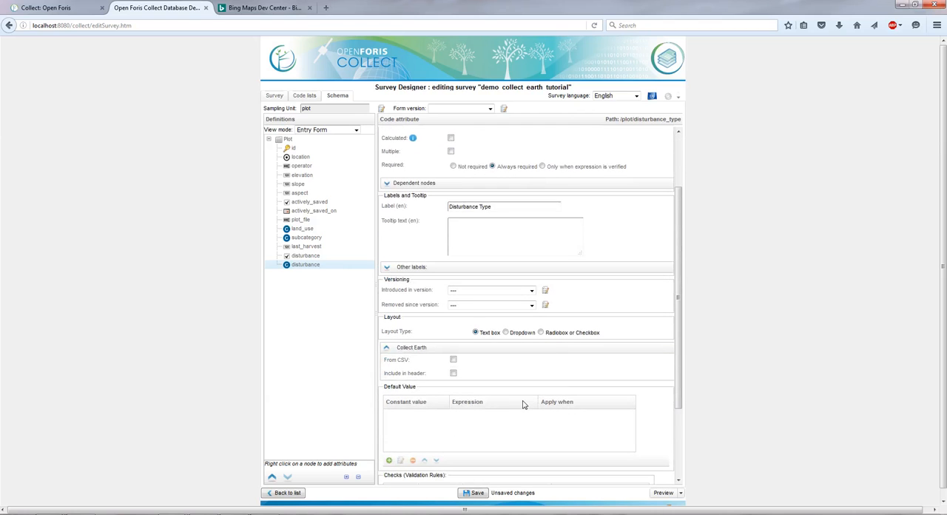
{"action": "scroll", "coordinate": [521, 408], "scroll_direction": "down", "scroll_amount": 1}
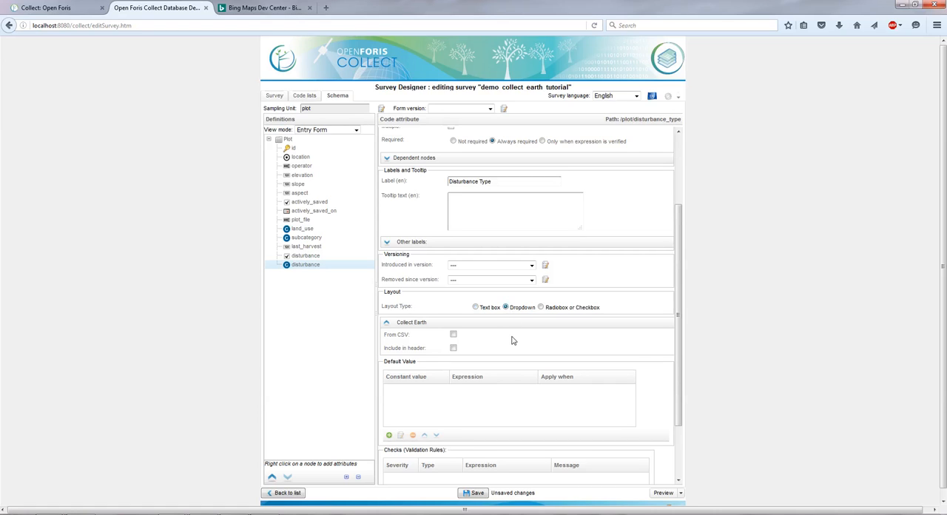
{"action": "scroll", "coordinate": [503, 337], "scroll_direction": "up", "scroll_amount": 3}
{"action": "scroll", "coordinate": [503, 337], "scroll_direction": "up", "scroll_amount": 1}
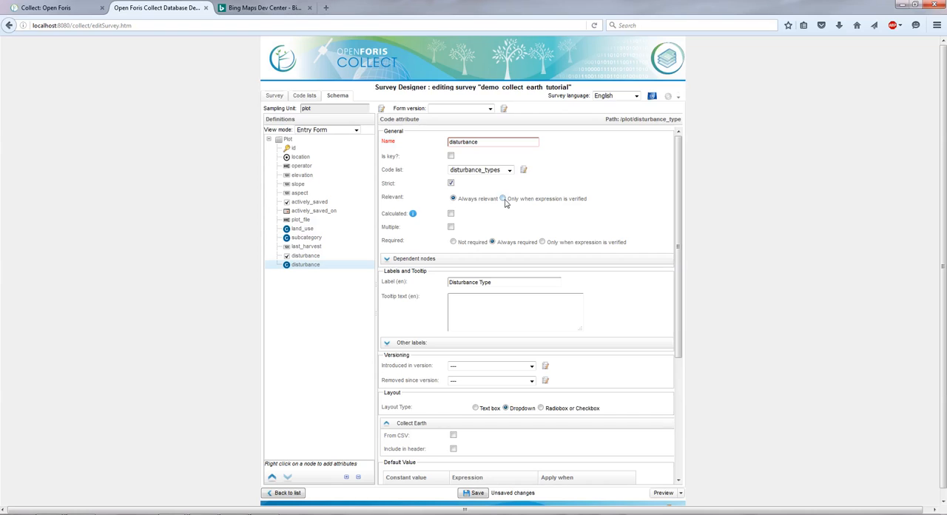
Step: Make the code attribute relevant only when the expression disturbance is verified, and hide it when not relevant
{"action": "left_click", "coordinate": [503, 199]}
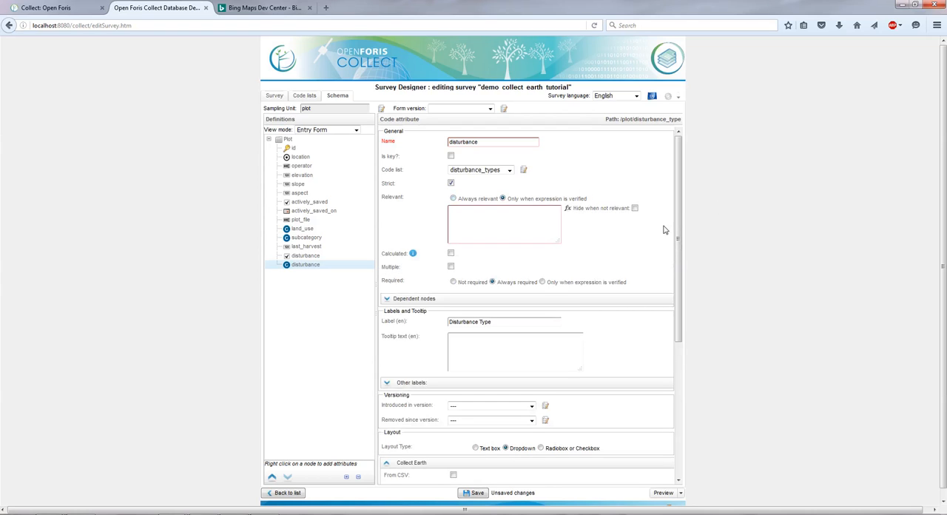
{"action": "left_click", "coordinate": [634, 208]}
{"action": "left_click", "coordinate": [490, 223]}
{"action": "left_click_drag", "start_coordinate": [479, 210], "coordinate": [442, 209]}
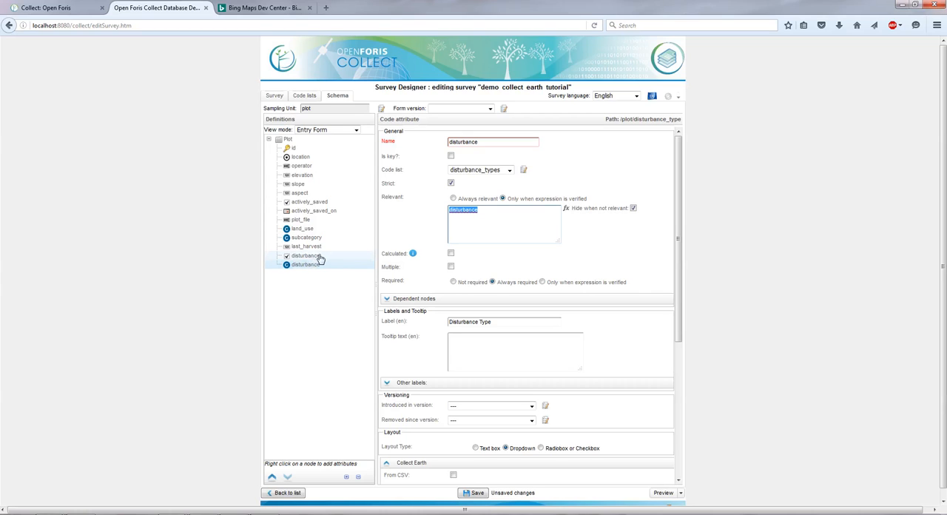
{"action": "left_click_drag", "start_coordinate": [483, 212], "coordinate": [417, 213]}
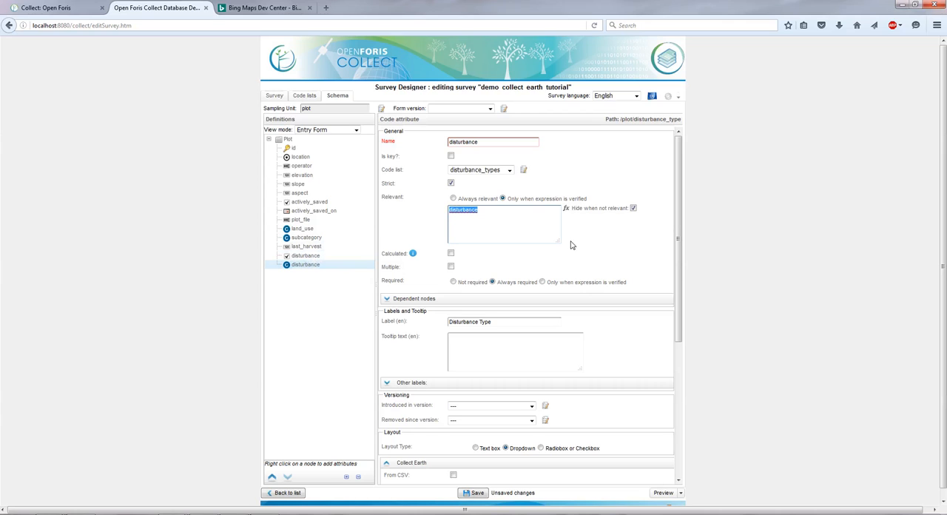
{"action": "left_click", "coordinate": [608, 246]}
Step: Rename the code attribute to disturbance_type and save the survey
{"action": "scroll", "coordinate": [641, 366], "scroll_direction": "down", "scroll_amount": 1}
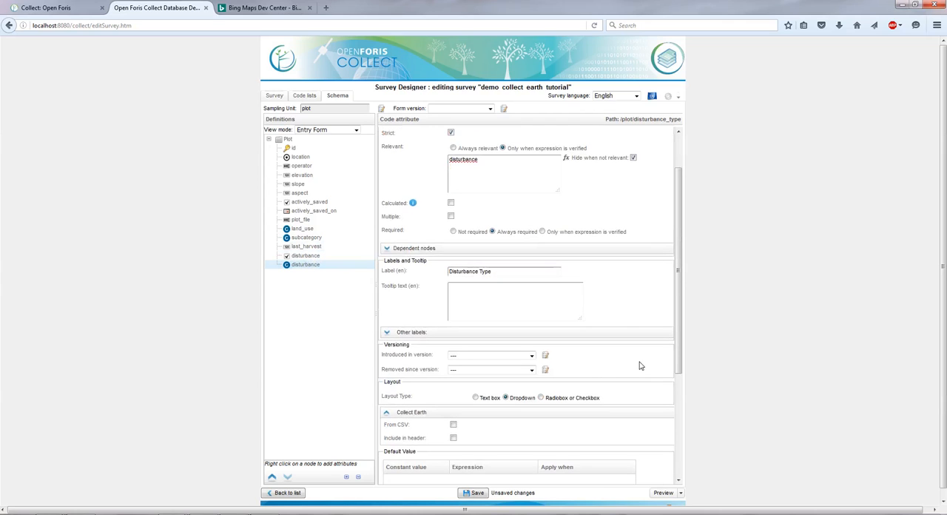
{"action": "left_click", "coordinate": [472, 493]}
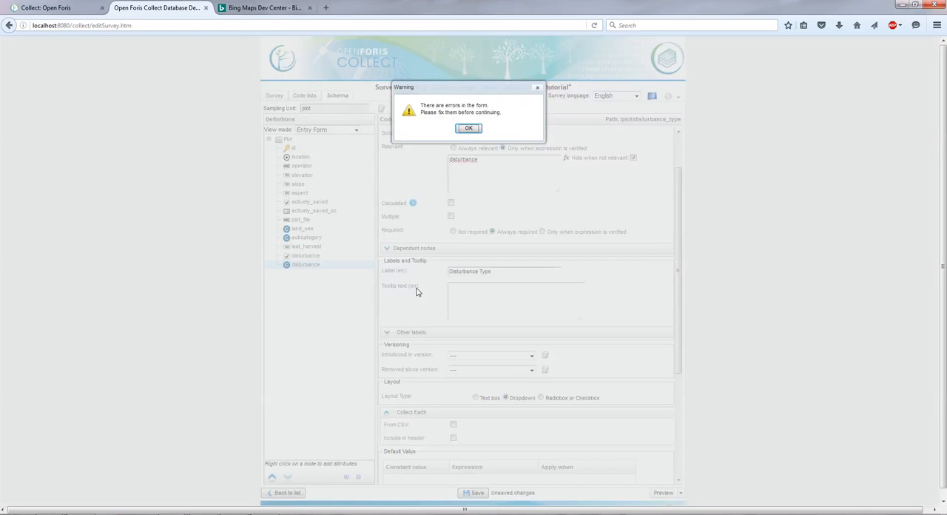
{"action": "left_click", "coordinate": [469, 130]}
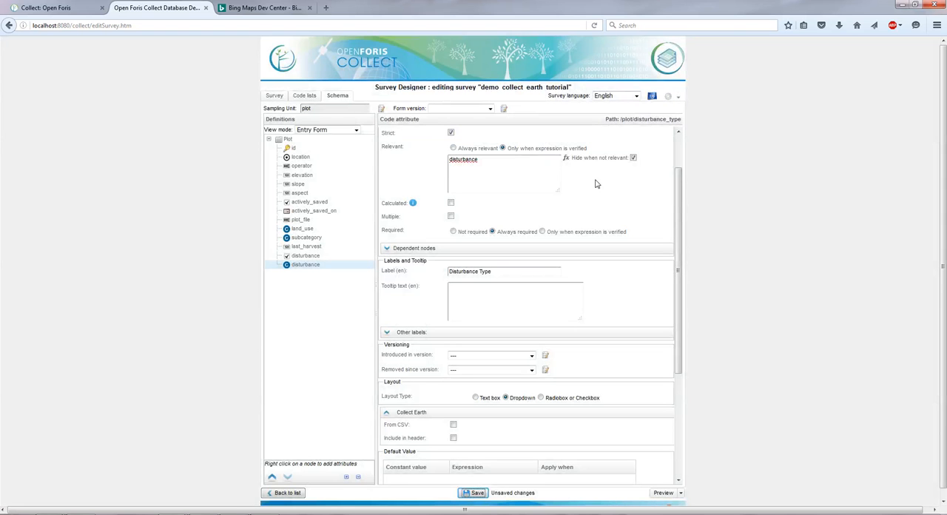
{"action": "scroll", "coordinate": [598, 427], "scroll_direction": "down", "scroll_amount": 3}
{"action": "scroll", "coordinate": [598, 426], "scroll_direction": "up", "scroll_amount": 5}
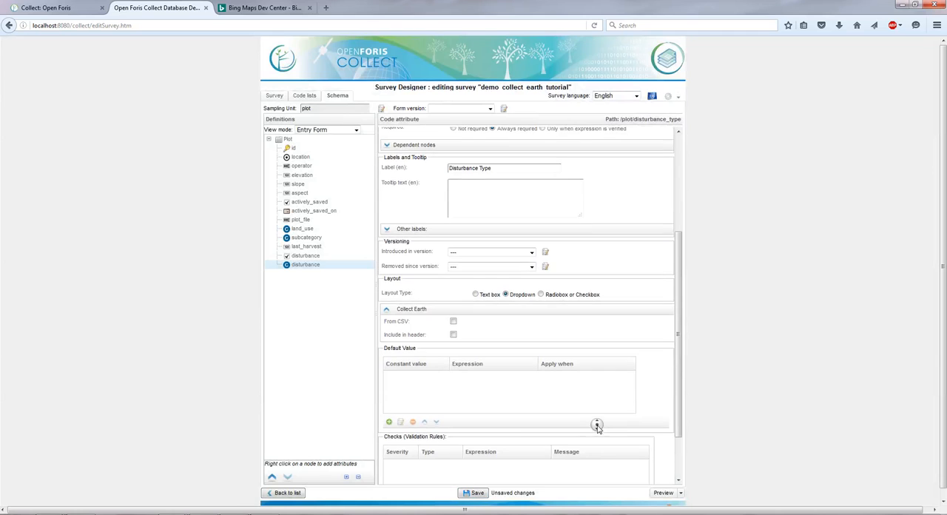
{"action": "left_click", "coordinate": [490, 140]}
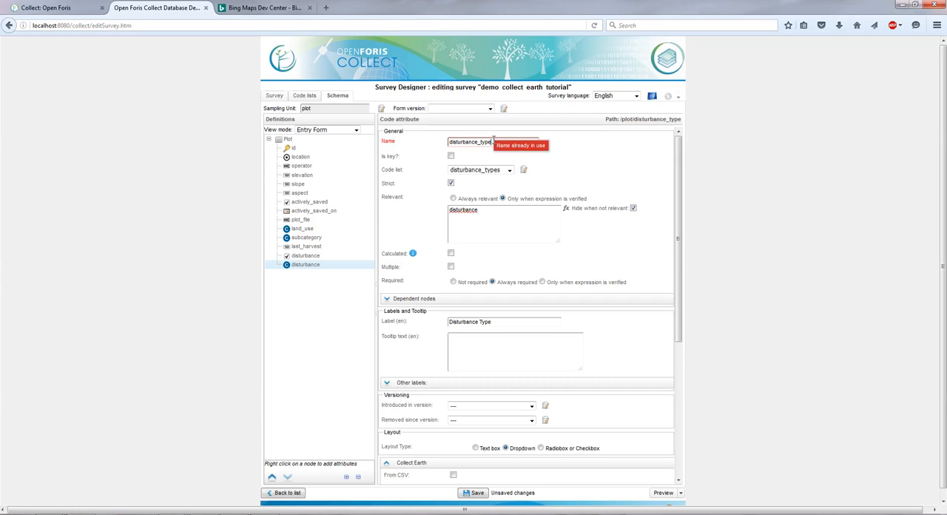
{"action": "left_click", "coordinate": [666, 146]}
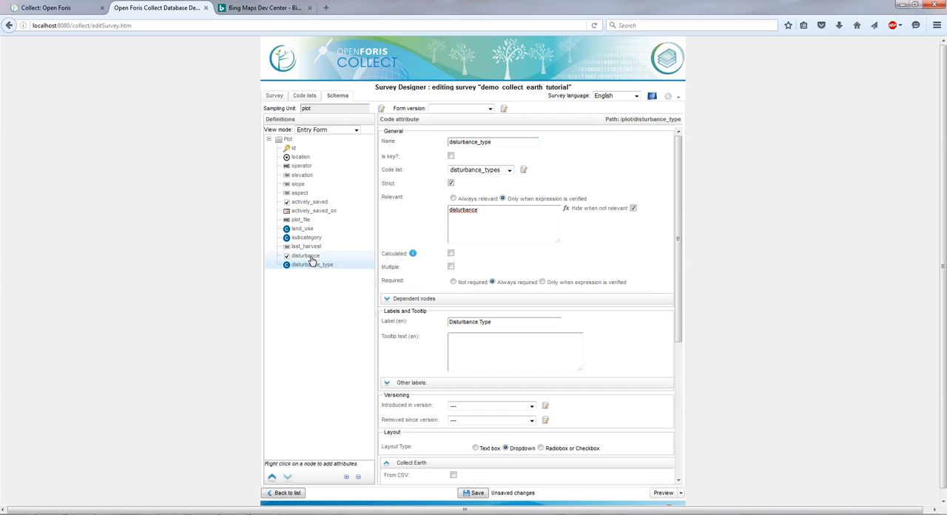
{"action": "left_click", "coordinate": [474, 493]}
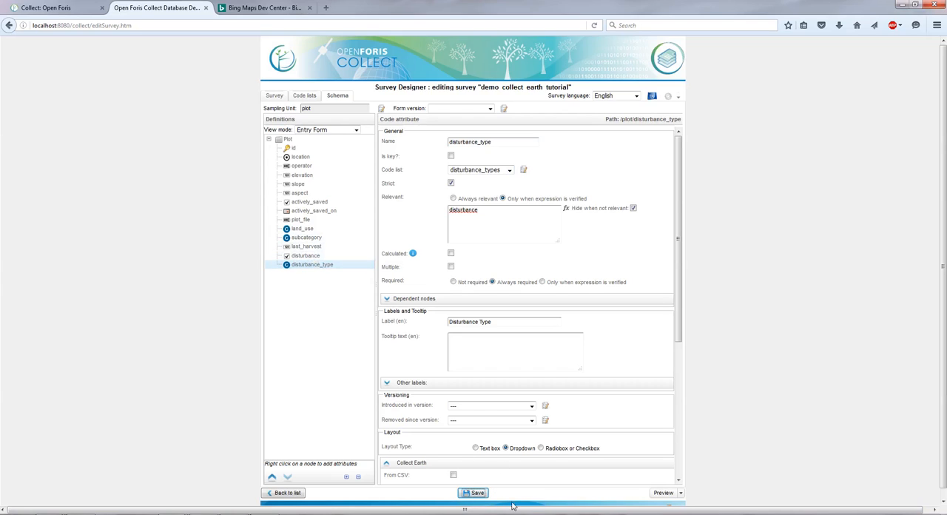
Step: Add a new text attribute to the Plot tab
{"action": "left_click", "coordinate": [288, 140]}
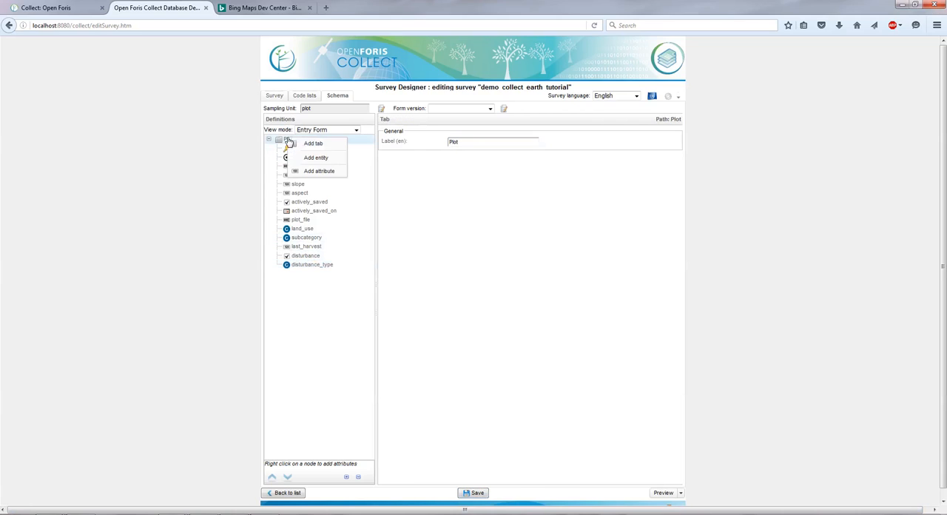
{"action": "right_click", "coordinate": [289, 141]}
{"action": "mouse_move", "coordinate": [311, 174]}
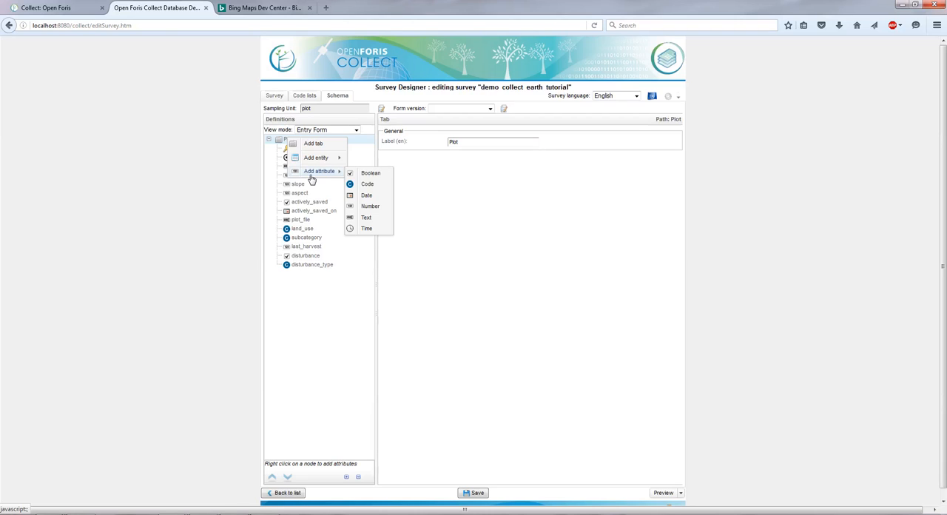
{"action": "left_click", "coordinate": [385, 219]}
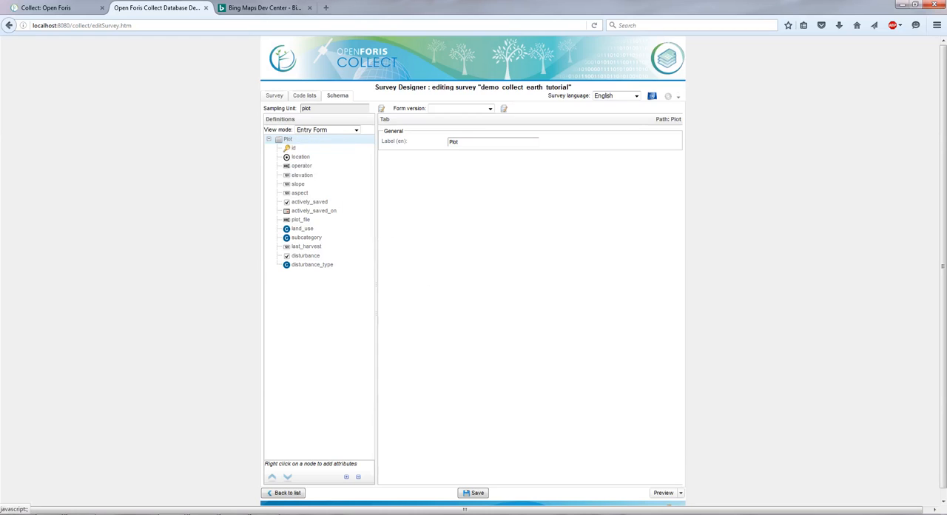
{"action": "left_click", "coordinate": [287, 139]}
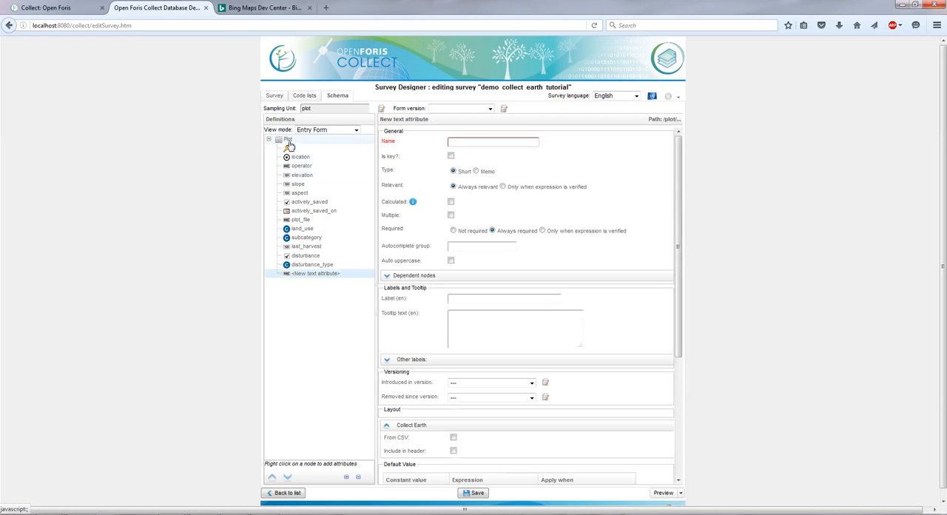
{"action": "left_click", "coordinate": [509, 148]}
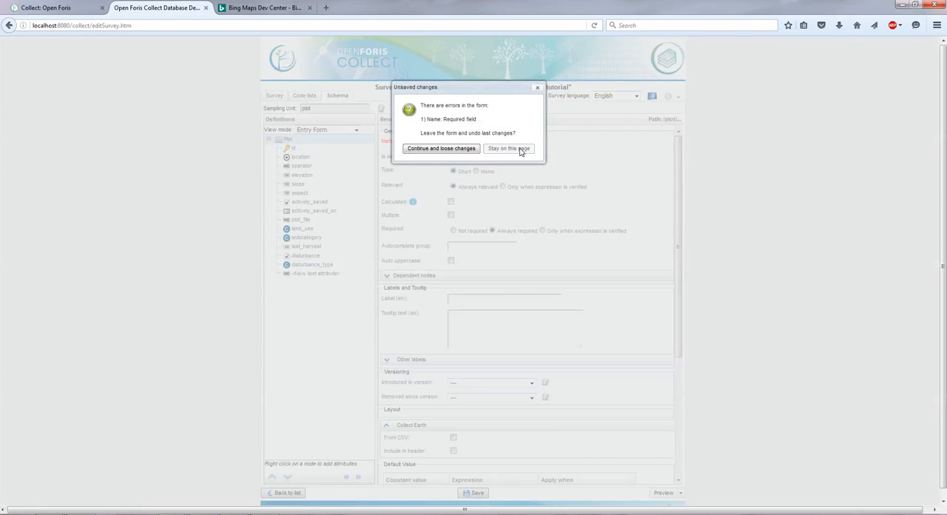
{"action": "left_click", "coordinate": [283, 144]}
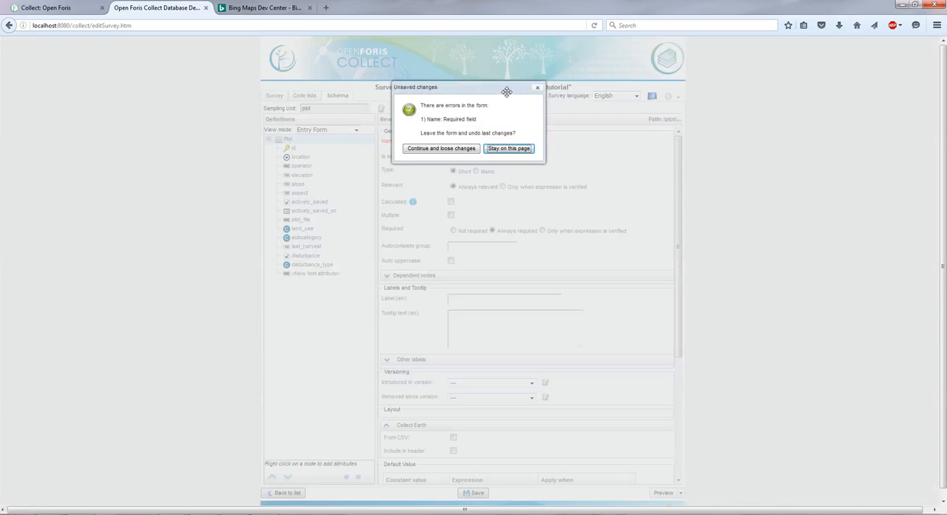
{"action": "left_click", "coordinate": [538, 91]}
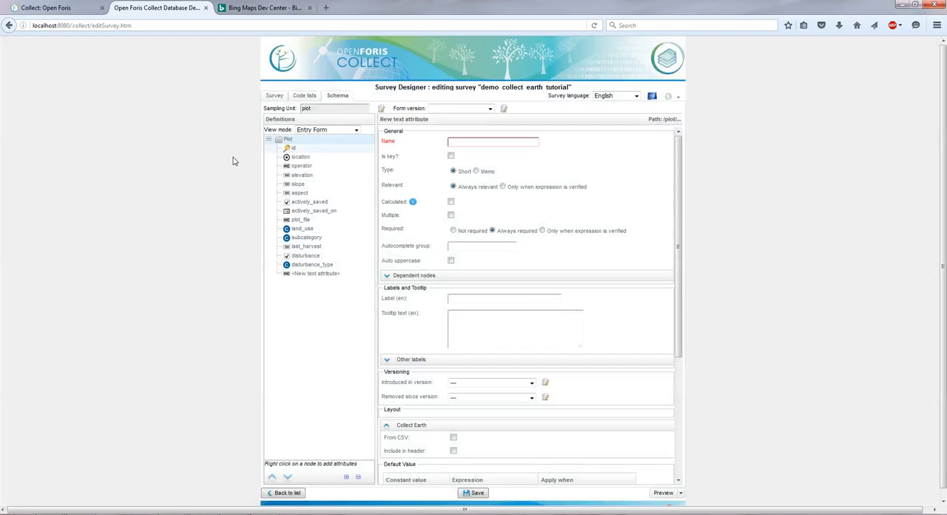
Step: Name the new text attribute comment
{"action": "left_click", "coordinate": [509, 139]}
{"action": "type", "text": "co"}
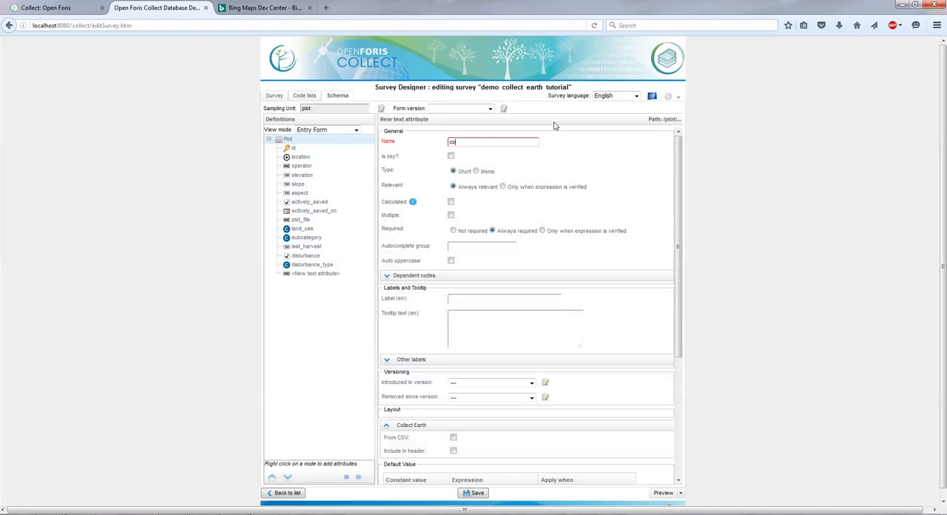
{"action": "type", "text": "mment"}
{"action": "left_click", "coordinate": [584, 166]}
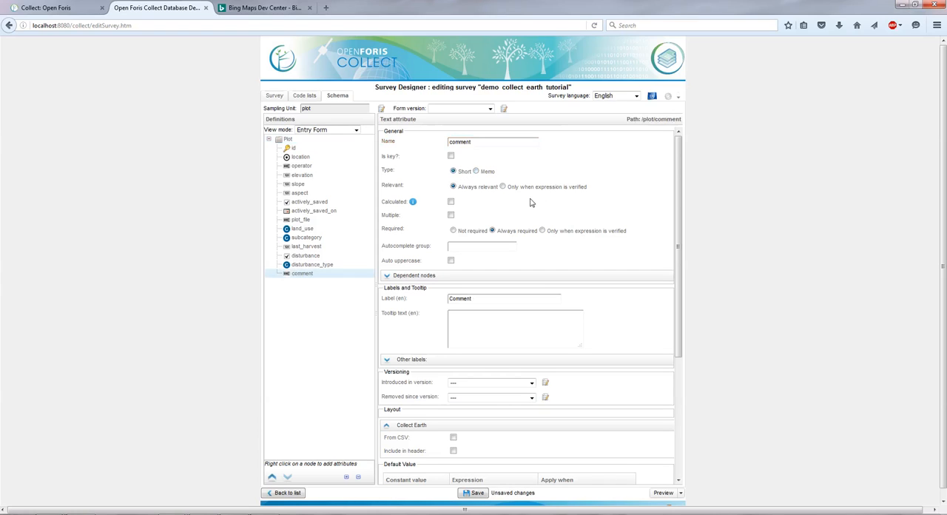
Step: Set the comment attribute's type to Memo, make it not required, and save the survey
{"action": "left_click", "coordinate": [477, 172]}
{"action": "left_click", "coordinate": [453, 230]}
{"action": "left_click", "coordinate": [491, 330]}
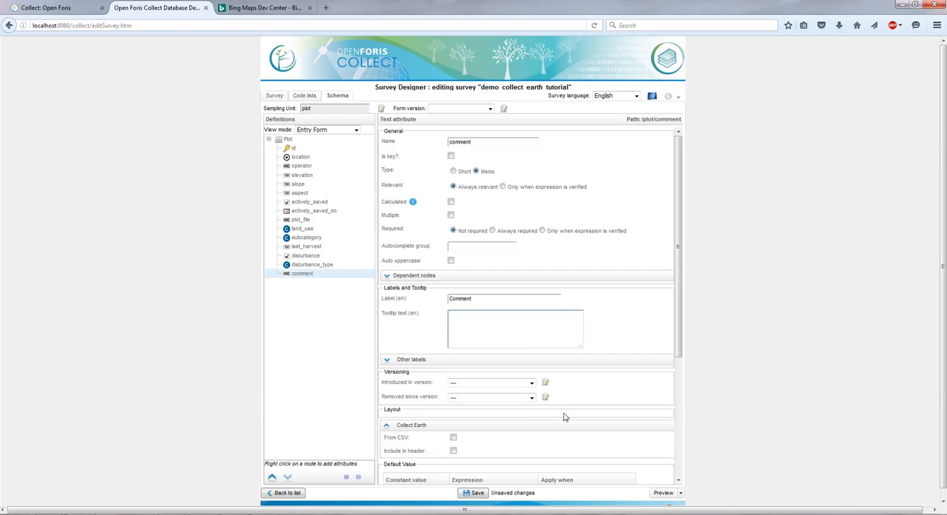
{"action": "scroll", "coordinate": [564, 421], "scroll_direction": "down", "scroll_amount": 4}
{"action": "scroll", "coordinate": [564, 429], "scroll_direction": "down", "scroll_amount": 1}
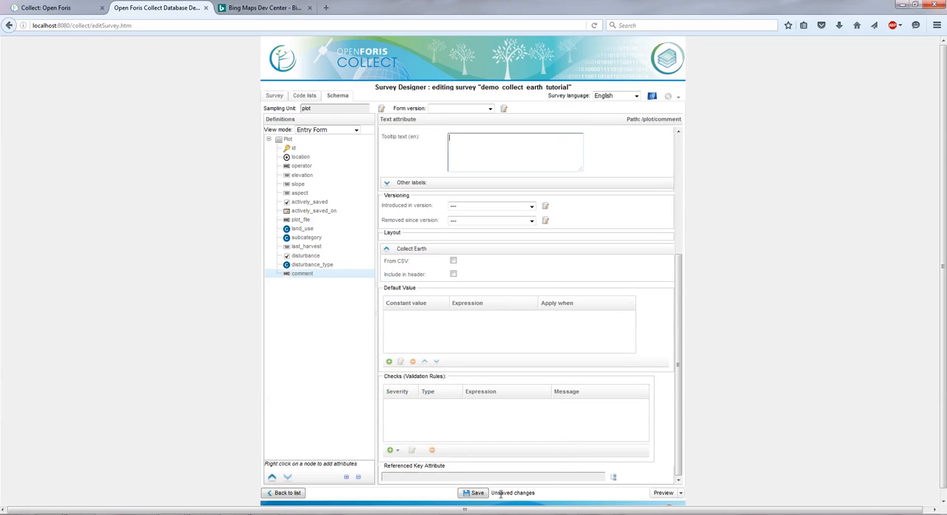
{"action": "left_click", "coordinate": [481, 493]}
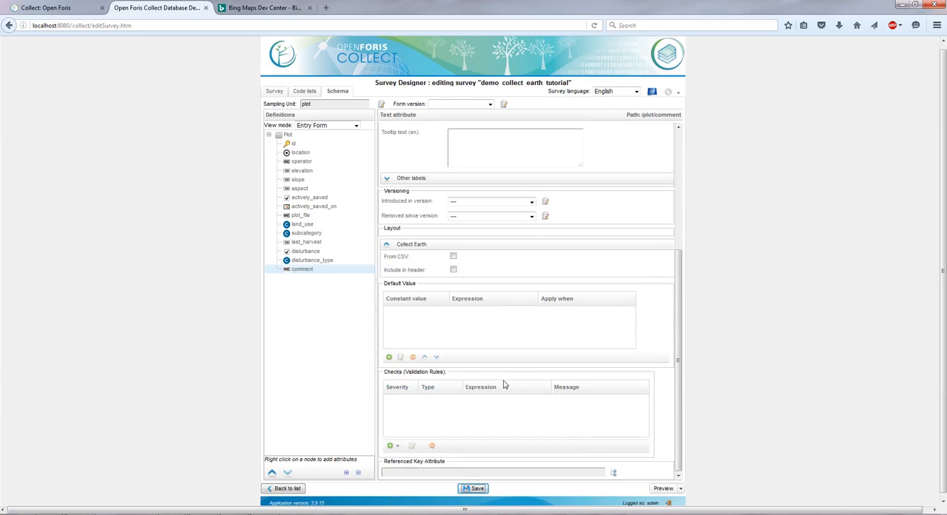
Step: Preview the survey form and examine the options offered for Disturbance Type, leaving the selection unchanged, and close the preview
{"action": "scroll", "coordinate": [509, 445], "scroll_direction": "up", "scroll_amount": 3}
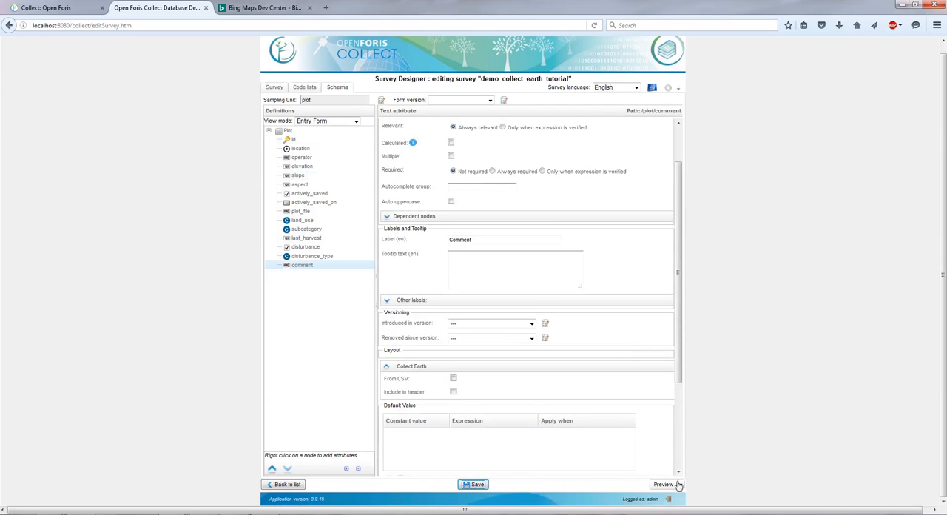
{"action": "left_click", "coordinate": [671, 488]}
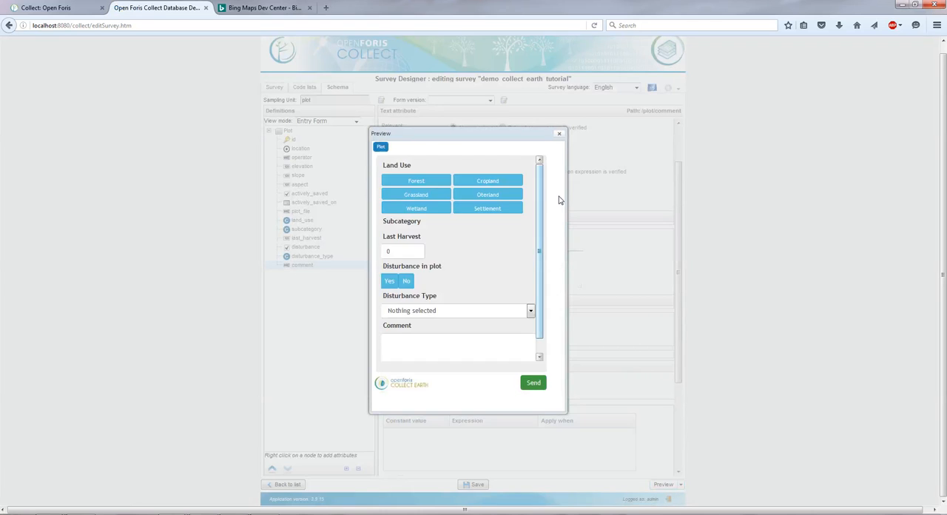
{"action": "left_click", "coordinate": [537, 308]}
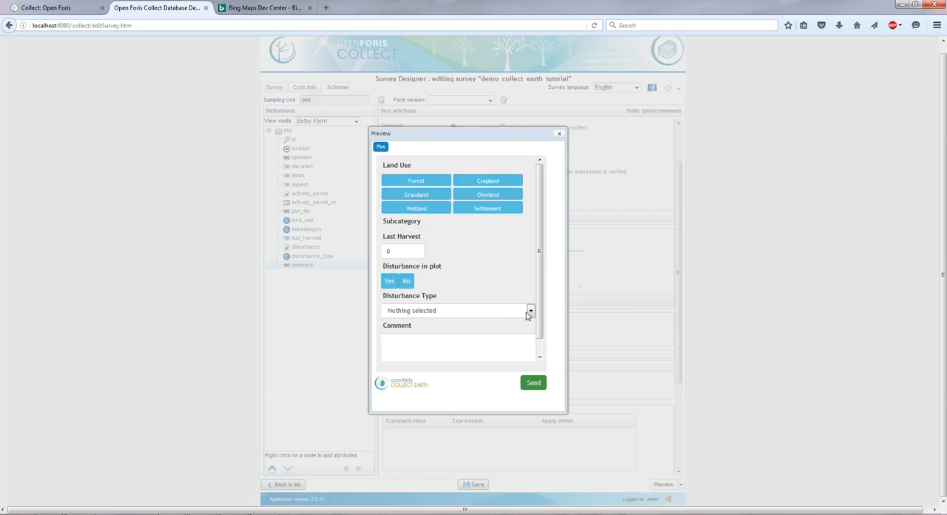
{"action": "left_click", "coordinate": [529, 313]}
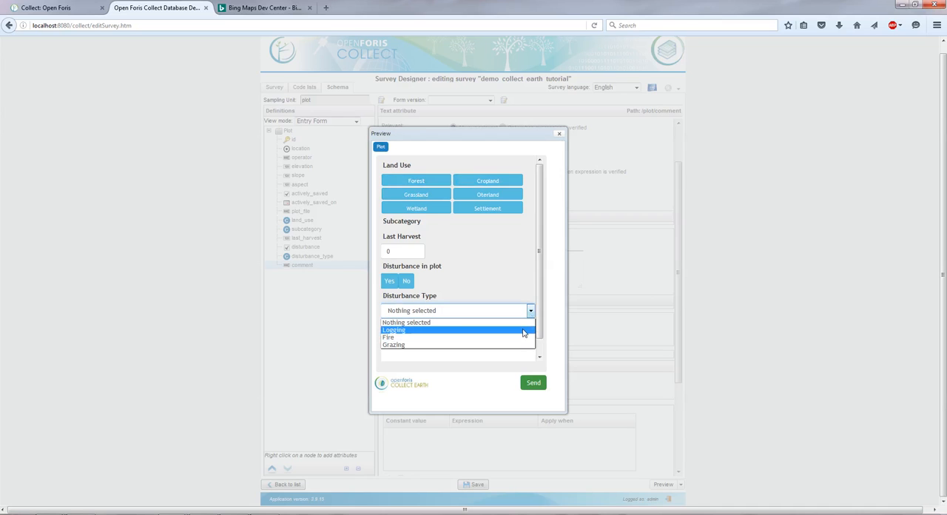
{"action": "left_click", "coordinate": [521, 261]}
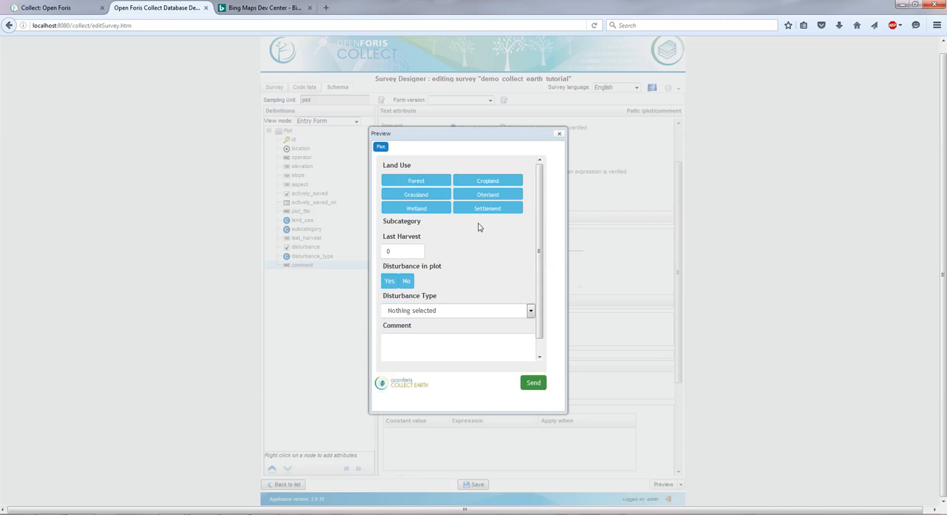
{"action": "left_click_drag", "start_coordinate": [485, 139], "coordinate": [436, 150]}
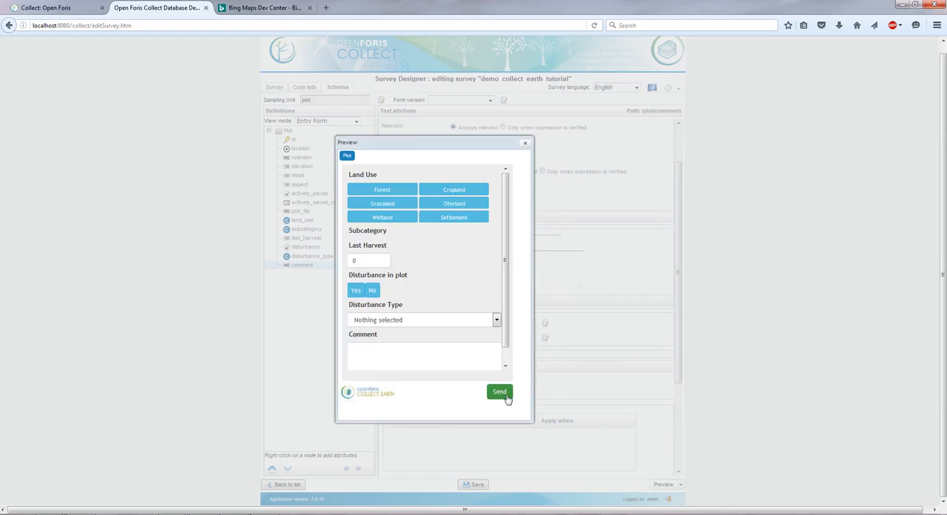
{"action": "left_click", "coordinate": [525, 144]}
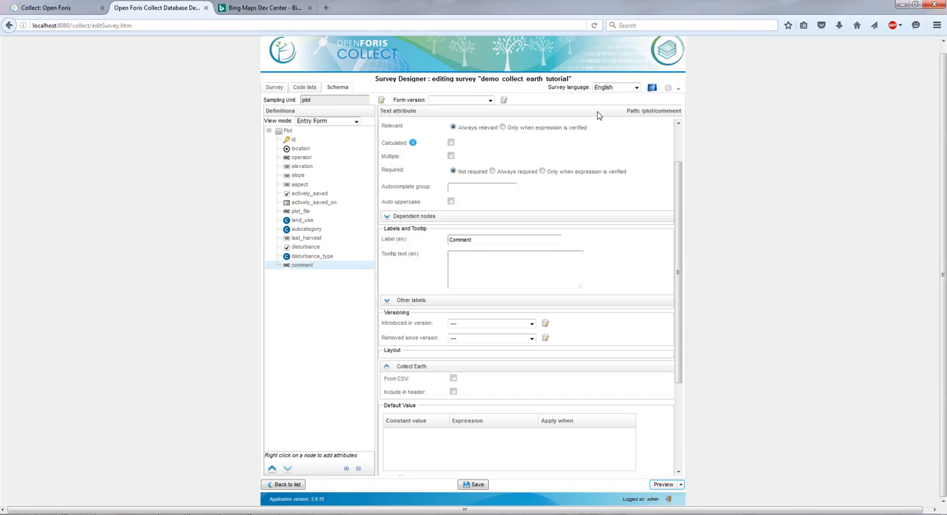
Step: Save the survey and return to the survey list, sorted by last change with the newest first
{"action": "left_click", "coordinate": [476, 484]}
{"action": "left_click", "coordinate": [288, 485]}
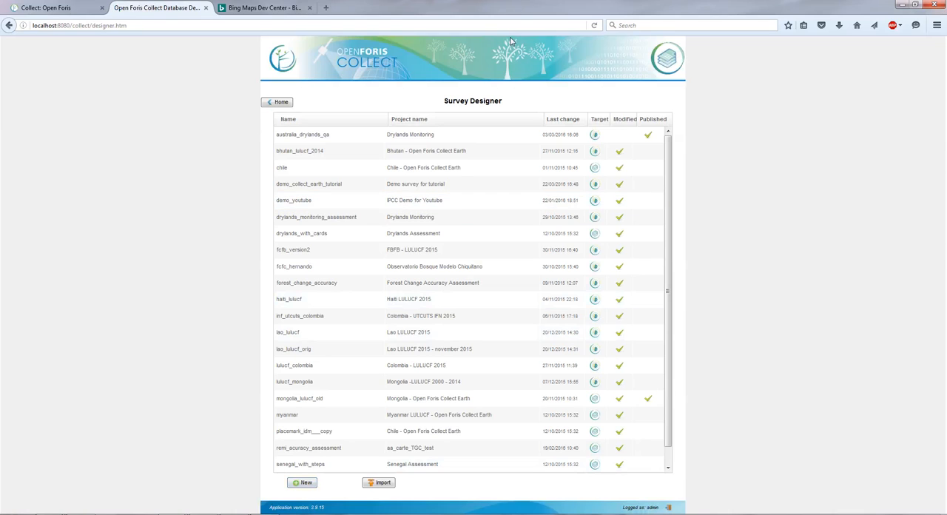
{"action": "left_click", "coordinate": [568, 121]}
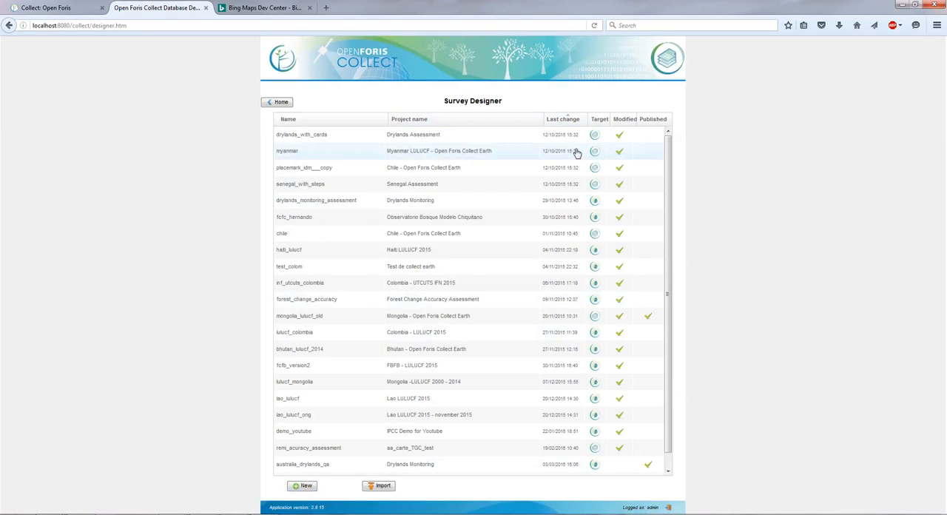
{"action": "left_click", "coordinate": [569, 122]}
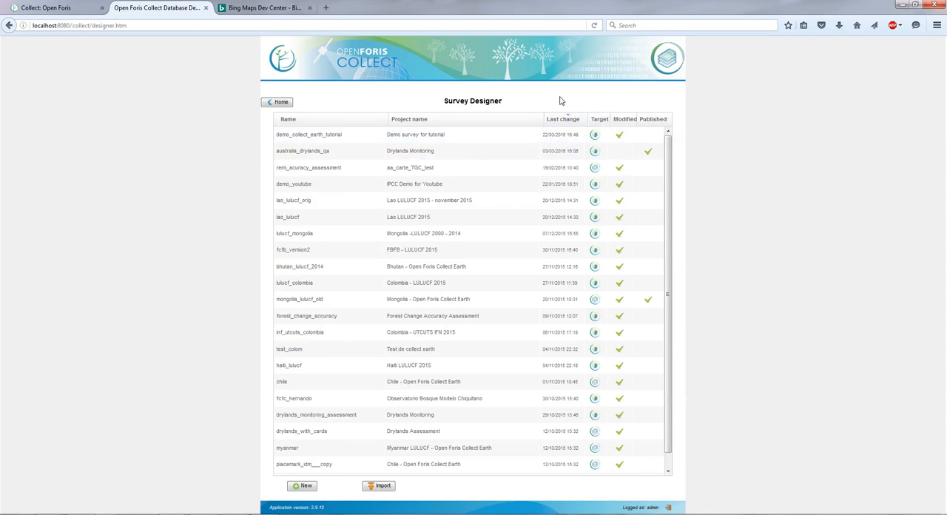
Step: Export the temporary version of demo_collect_earth_tutorial with Collect Earth as the target and English as the language
{"action": "left_click", "coordinate": [436, 136]}
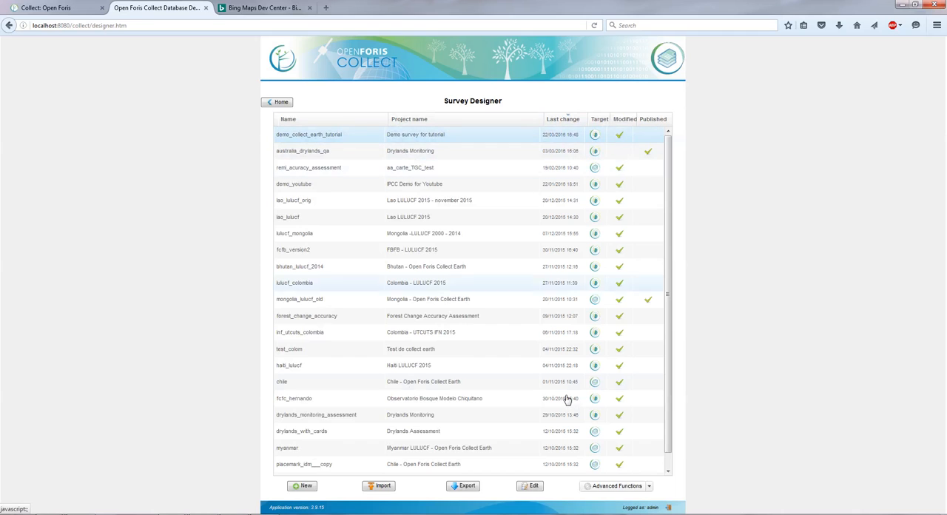
{"action": "left_click", "coordinate": [467, 486]}
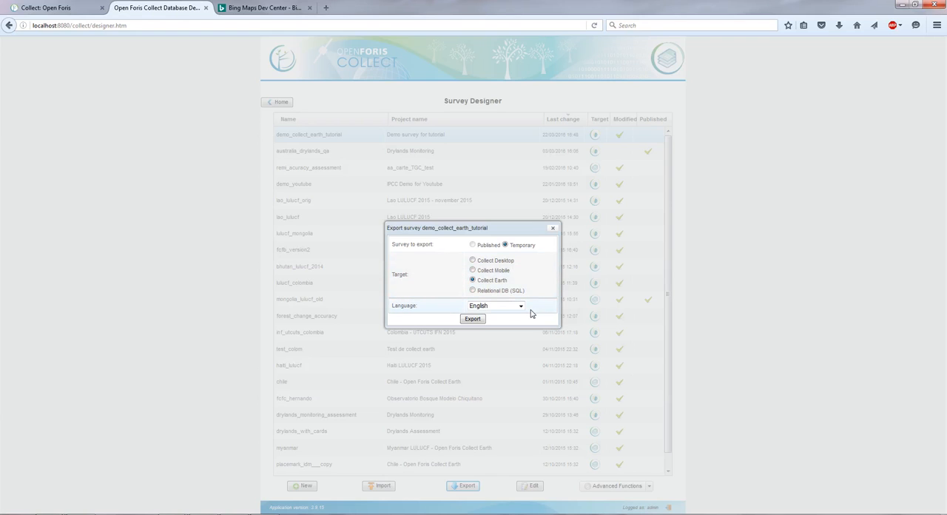
{"action": "left_click", "coordinate": [521, 306]}
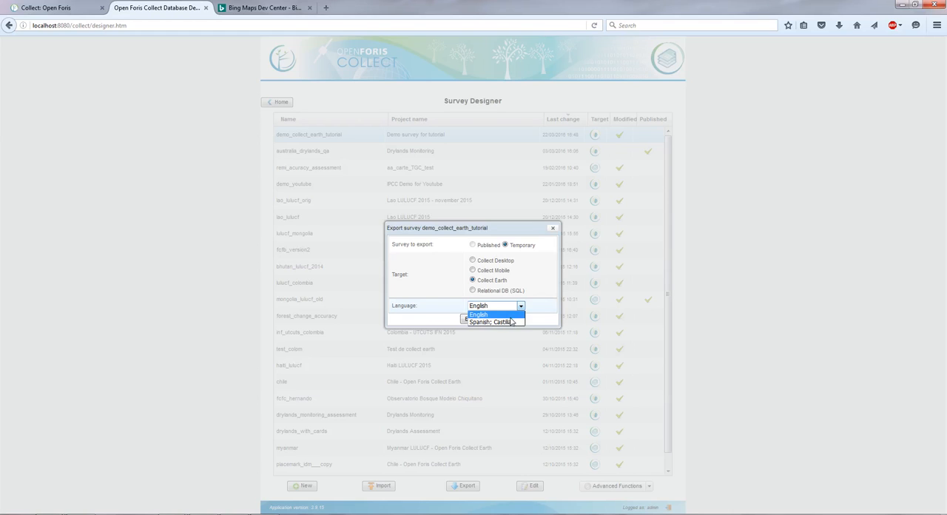
{"action": "left_click", "coordinate": [550, 322]}
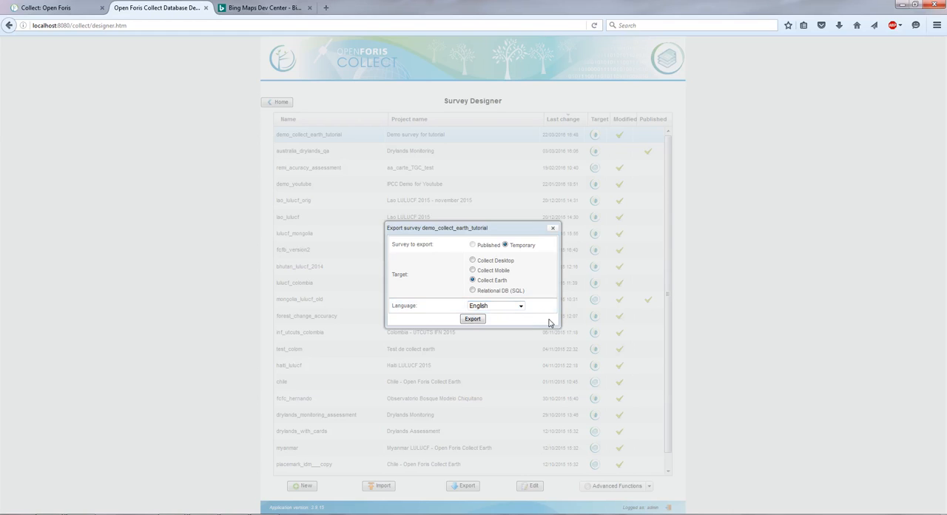
{"action": "left_click", "coordinate": [477, 320]}
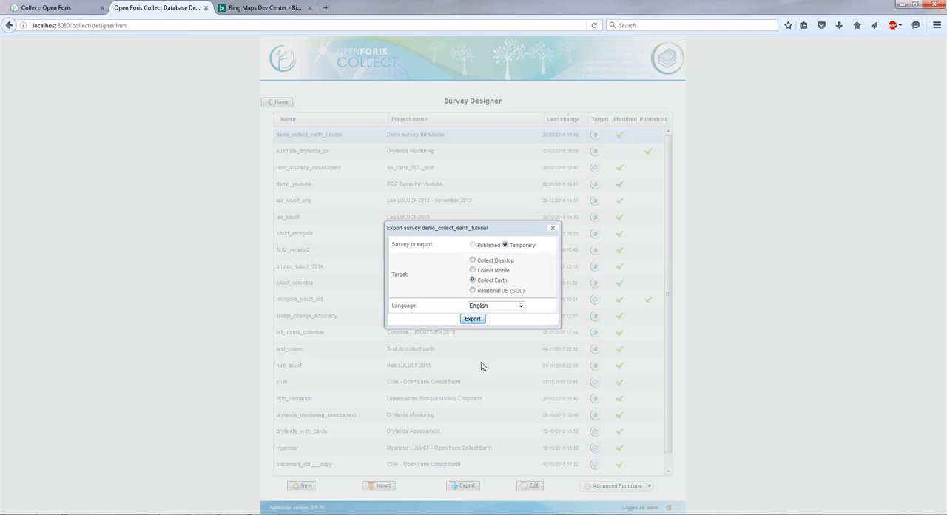
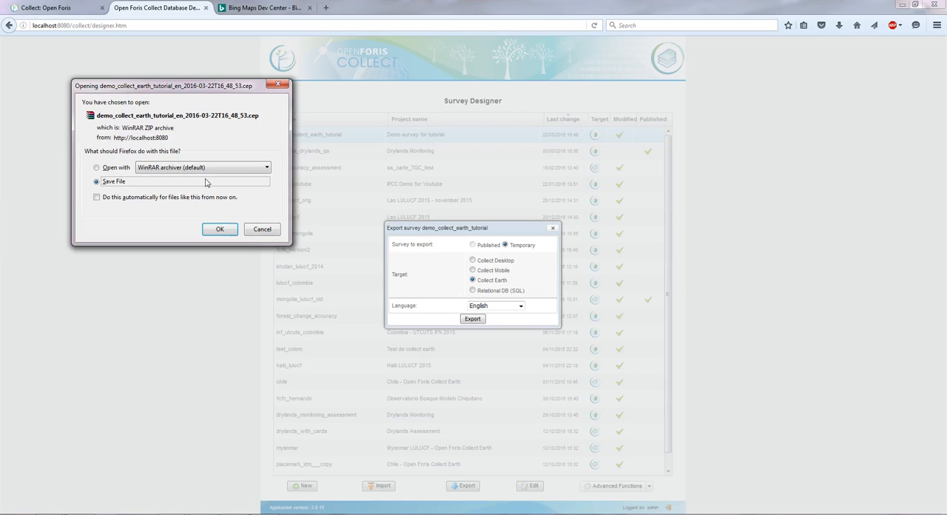
Step: Save the exported demo_collect_earth_tutorial .cep file and open the downloaded file in Collect Earth
{"action": "left_click", "coordinate": [221, 230]}
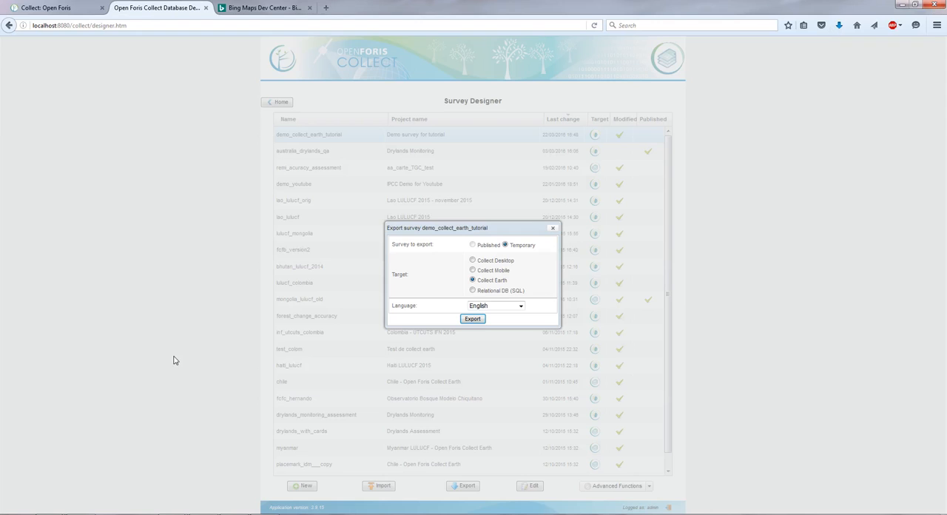
{"action": "left_click", "coordinate": [839, 25]}
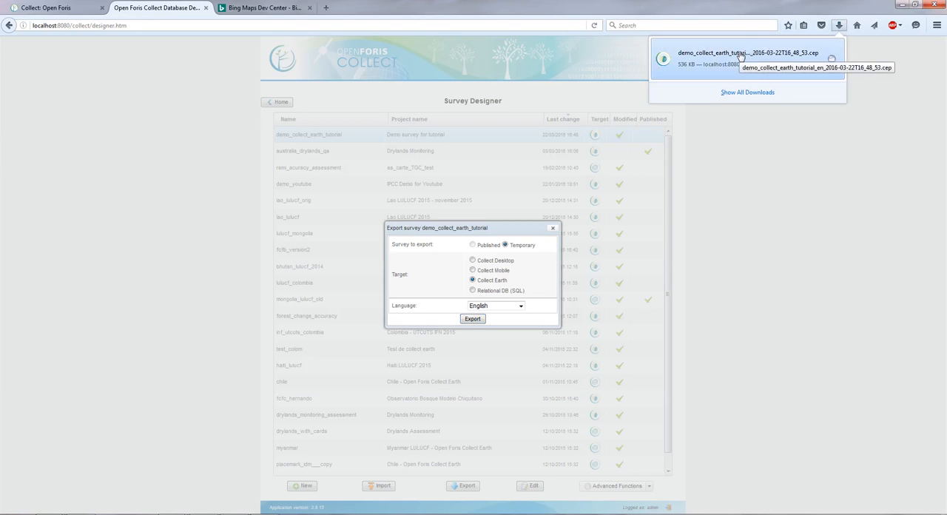
{"action": "left_click", "coordinate": [740, 57]}
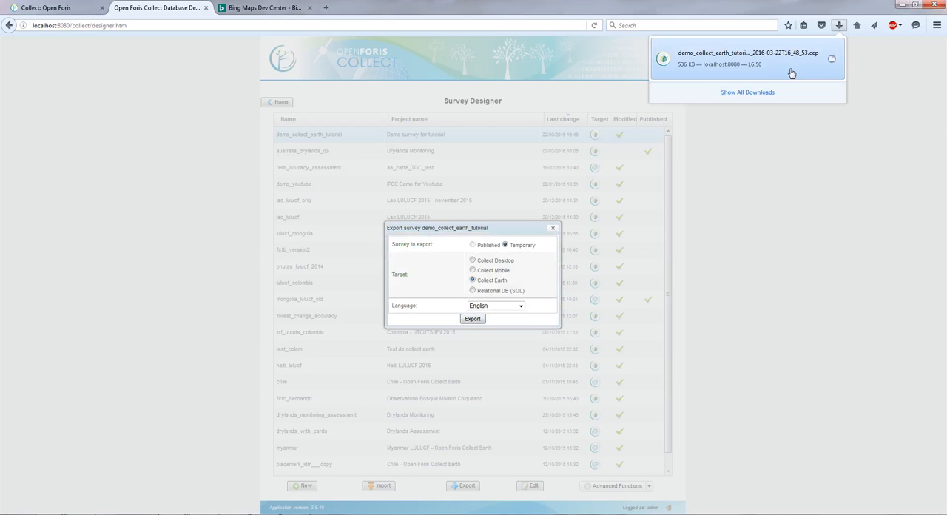
{"action": "left_click", "coordinate": [666, 62]}
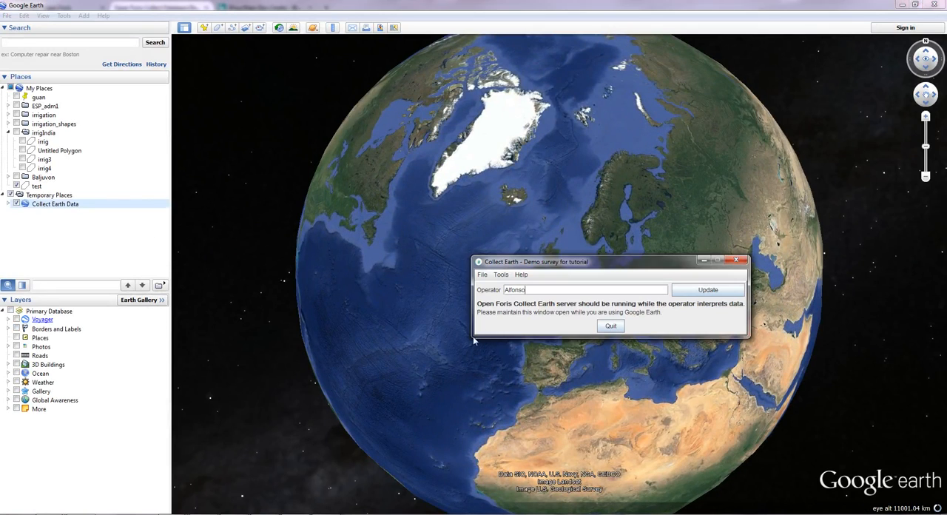
Step: Enter the operator's name in Collect Earth and update it
{"action": "double_click", "coordinate": [534, 289]}
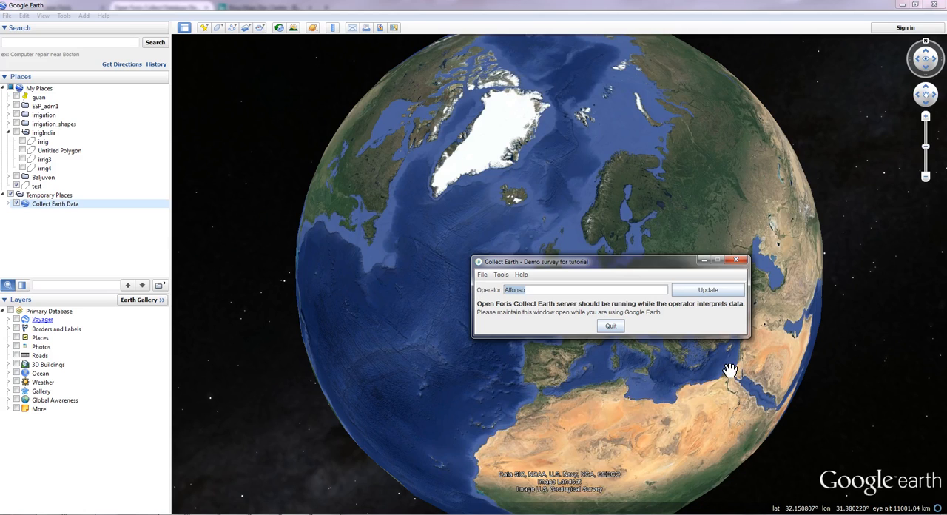
{"action": "key", "text": "BackSpace"}
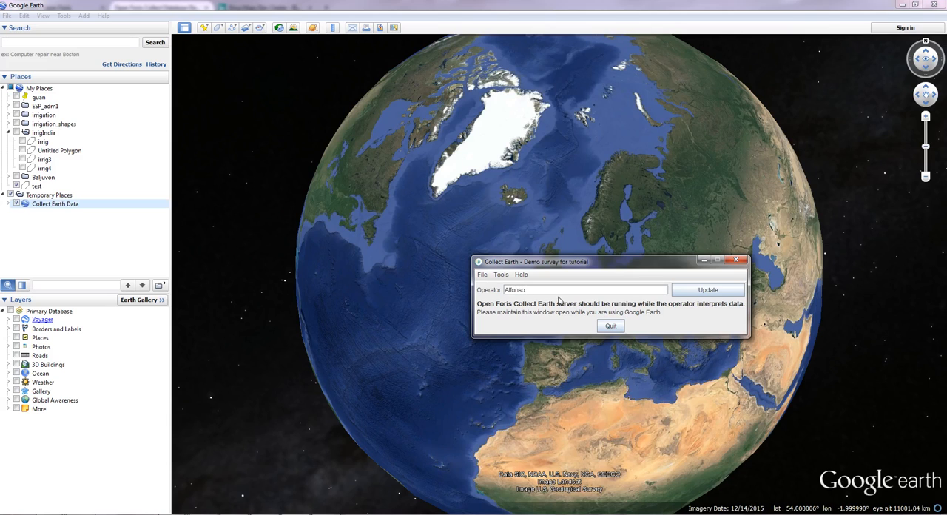
{"action": "left_click", "coordinate": [697, 290]}
Step: Collapse My Places in Google Earth, expand Collect Earth Data, and fly to the plot value_id_1
{"action": "left_click", "coordinate": [3, 88]}
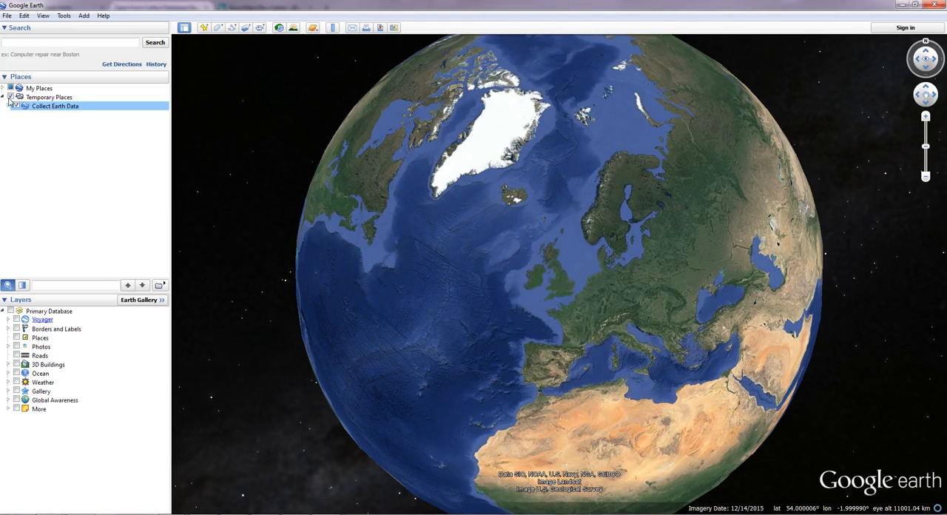
{"action": "left_click", "coordinate": [9, 106]}
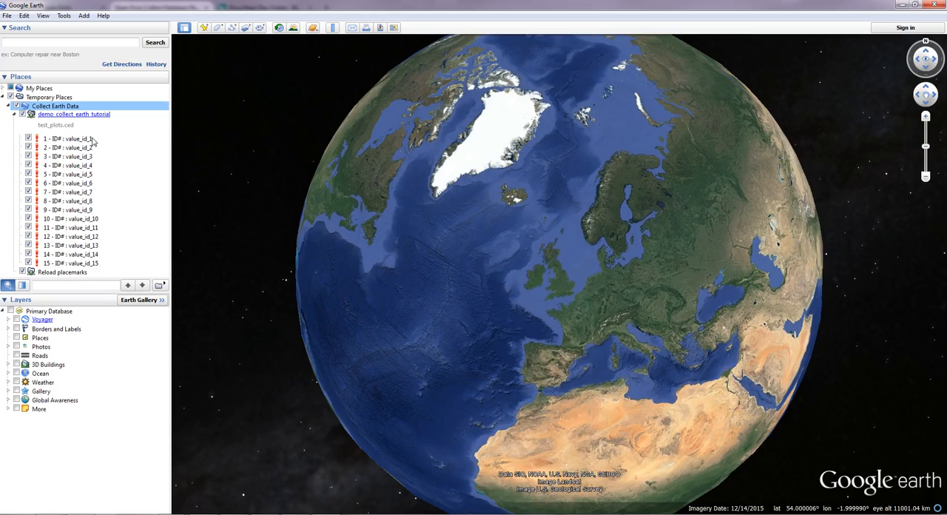
{"action": "double_click", "coordinate": [70, 140]}
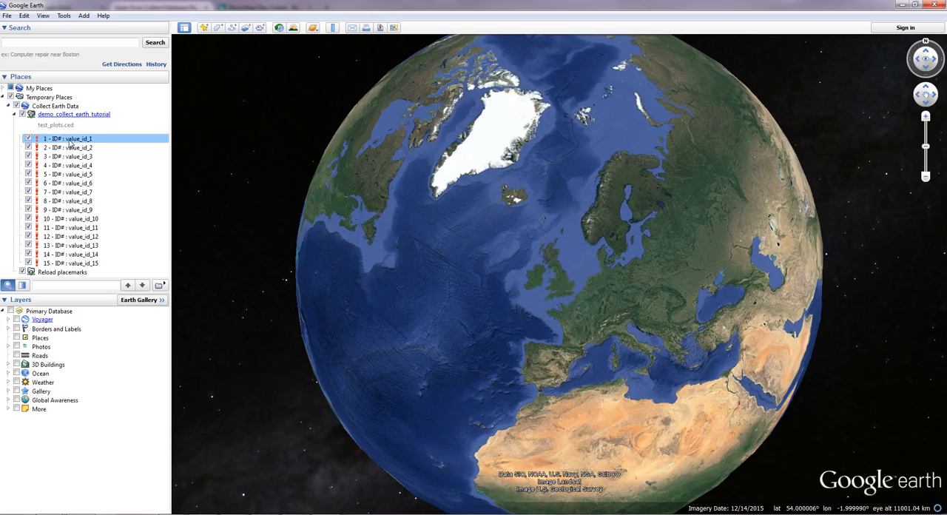
{"action": "left_click_drag", "start_coordinate": [478, 328], "coordinate": [296, 355]}
{"action": "scroll", "coordinate": [296, 356], "scroll_direction": "down", "scroll_amount": 10}
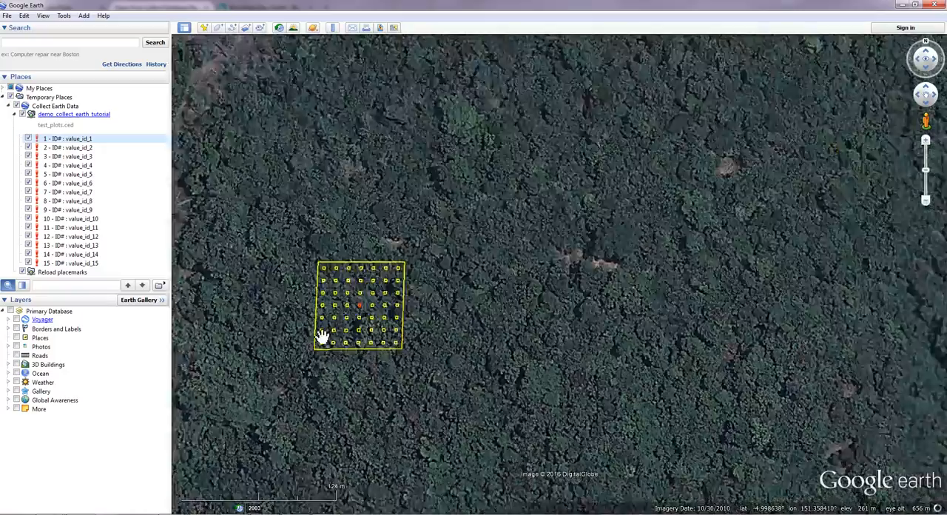
{"action": "scroll", "coordinate": [428, 347], "scroll_direction": "up", "scroll_amount": 10}
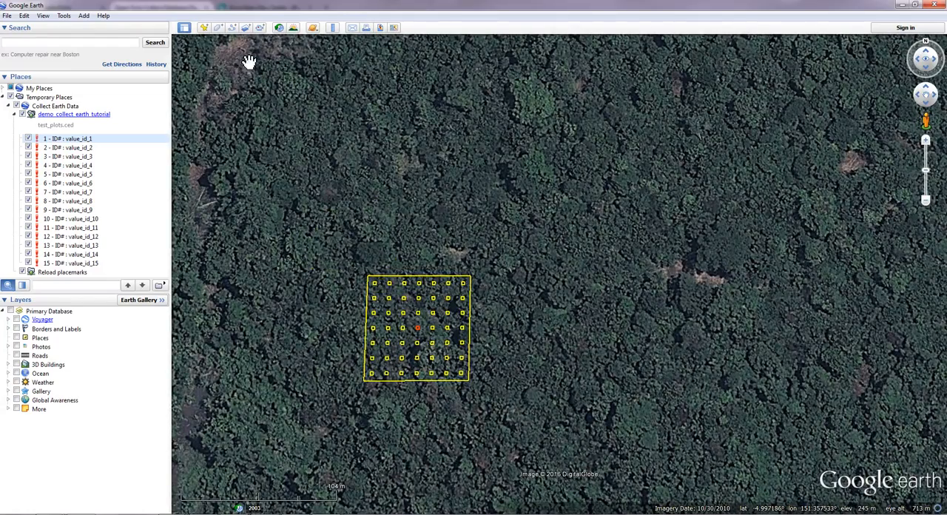
Step: Measure the length of the plot's upper edge in meters with the Ruler, and close the Ruler
{"action": "left_click", "coordinate": [332, 28]}
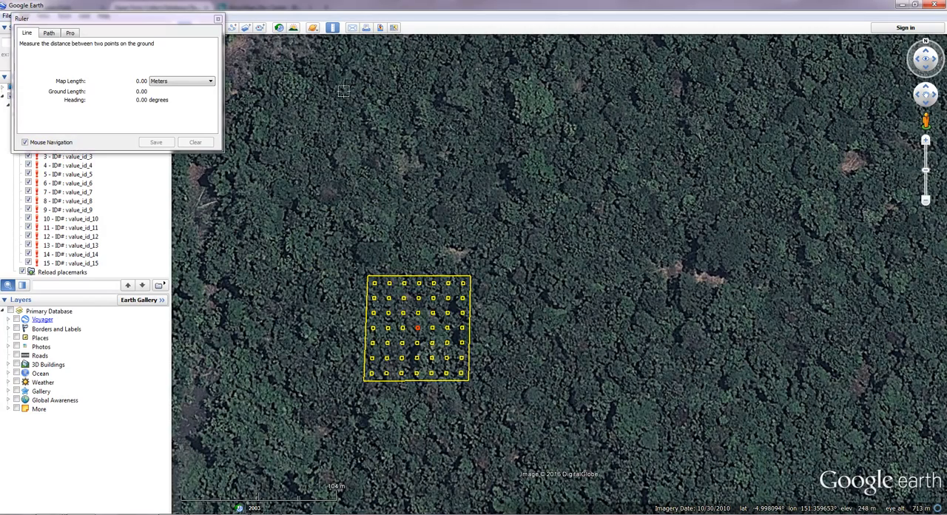
{"action": "left_click", "coordinate": [367, 276]}
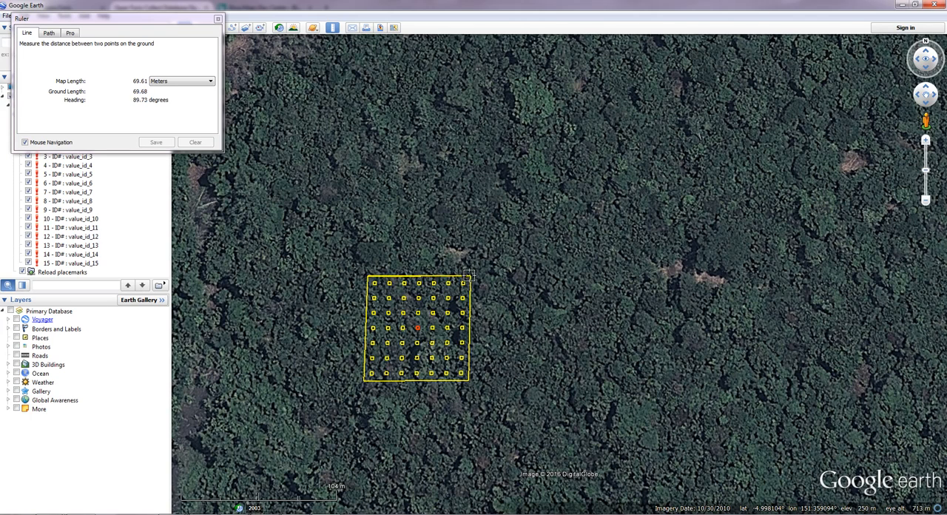
{"action": "left_click", "coordinate": [468, 276]}
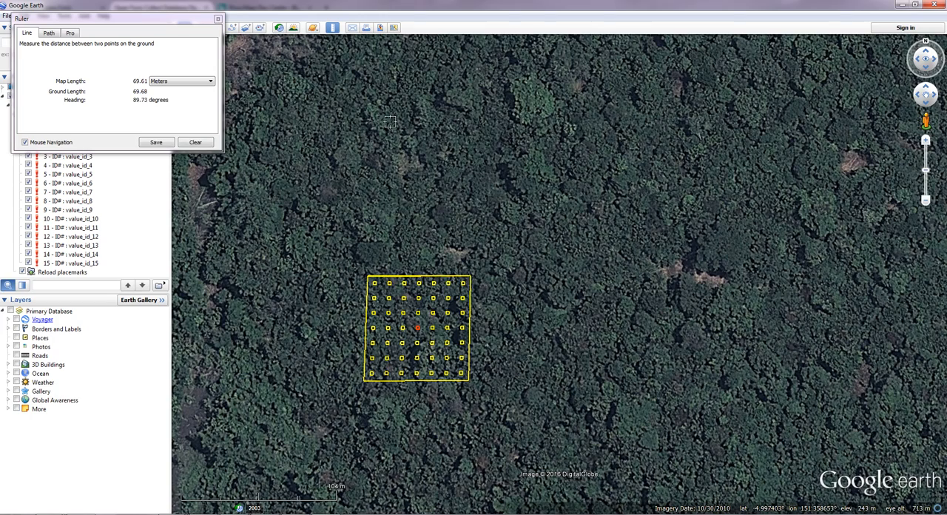
{"action": "left_click", "coordinate": [332, 30]}
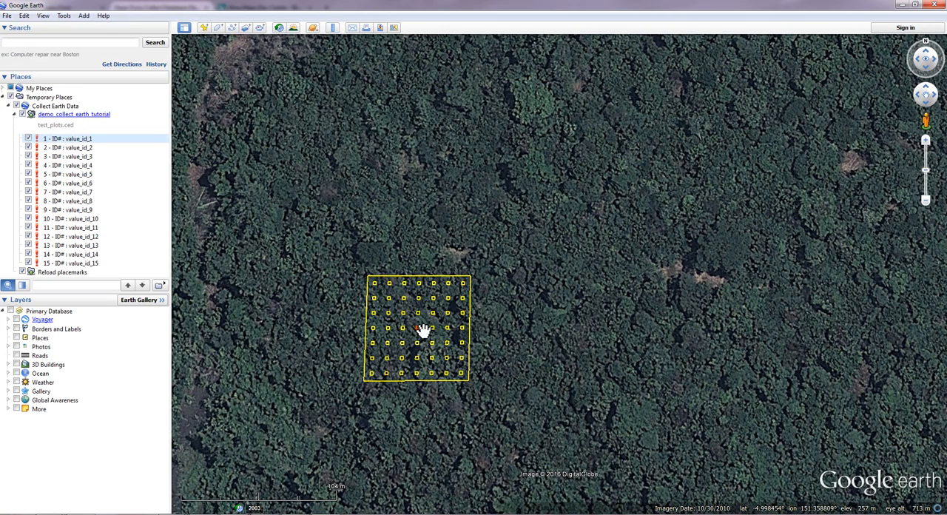
Step: Open the survey form of plot value_id_1 with its Earth Engine windows, and sign in to Google with the account e-mail and password
{"action": "left_click_drag", "start_coordinate": [427, 324], "coordinate": [376, 314]}
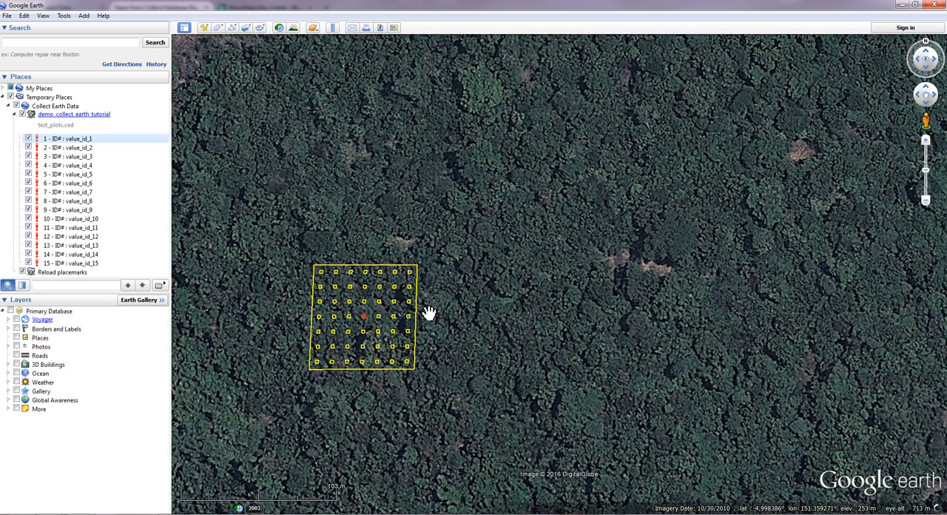
{"action": "left_click", "coordinate": [413, 319]}
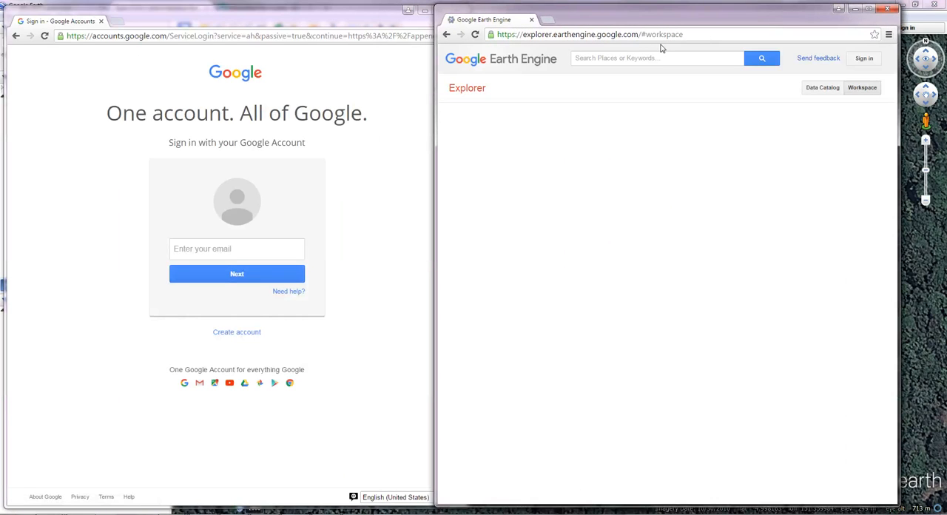
{"action": "left_click", "coordinate": [221, 248]}
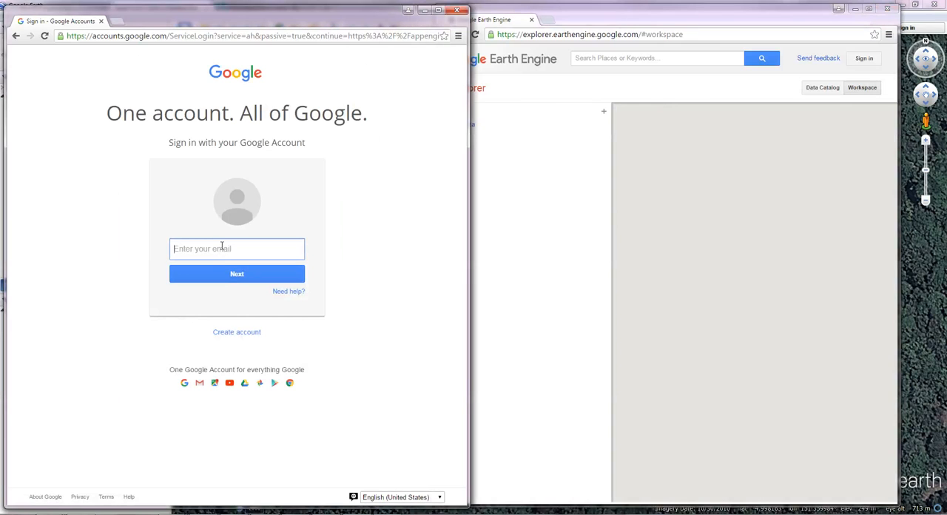
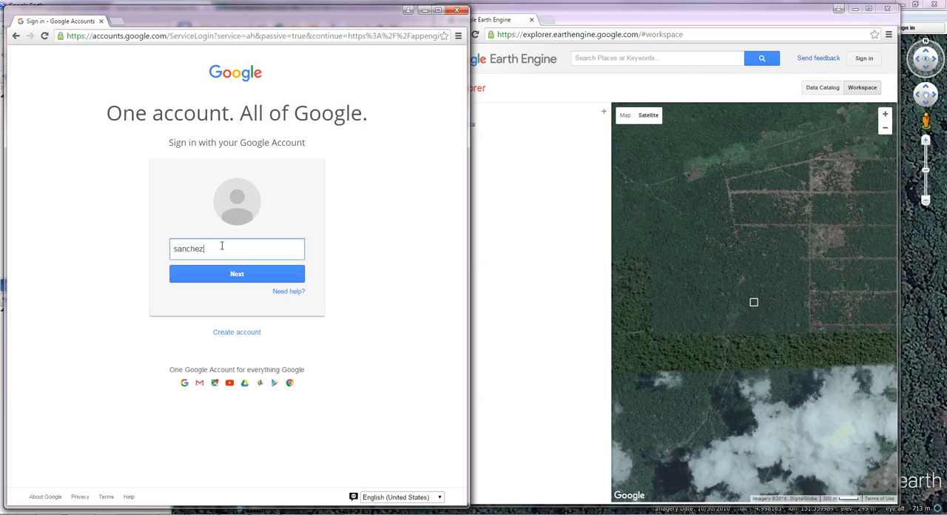
{"action": "key", "text": "Return"}
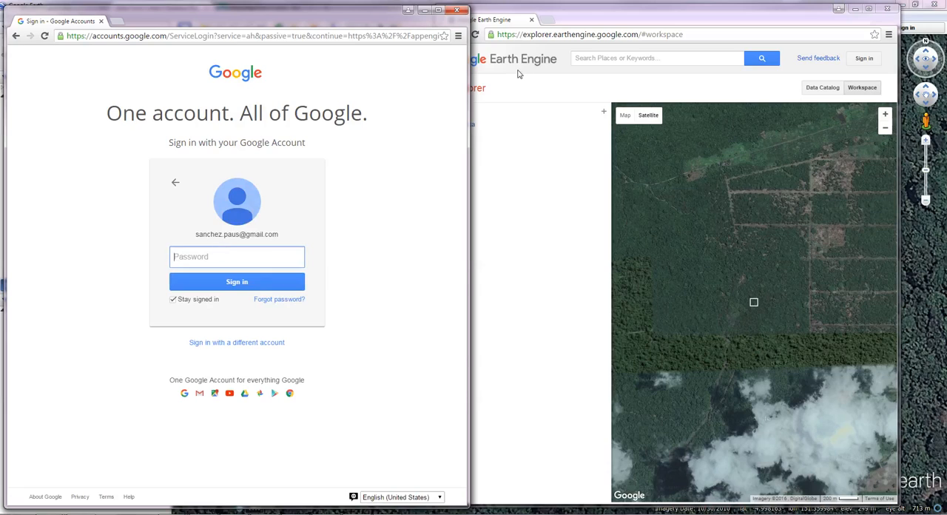
{"action": "type", "text": "•"}
{"action": "key", "text": "Return"}
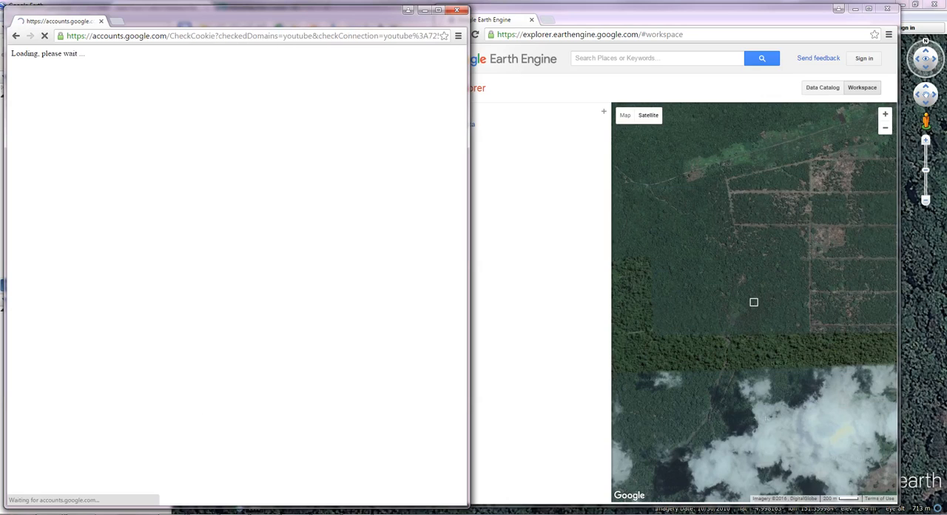
Step: Switch to Open Foris Collect, close the export dialog, review the Collect Earth settings of demo_collect_earth_tutorial, and return to Google Earth
{"action": "mouse_move", "coordinate": [173, 512]}
{"action": "left_click", "coordinate": [140, 485]}
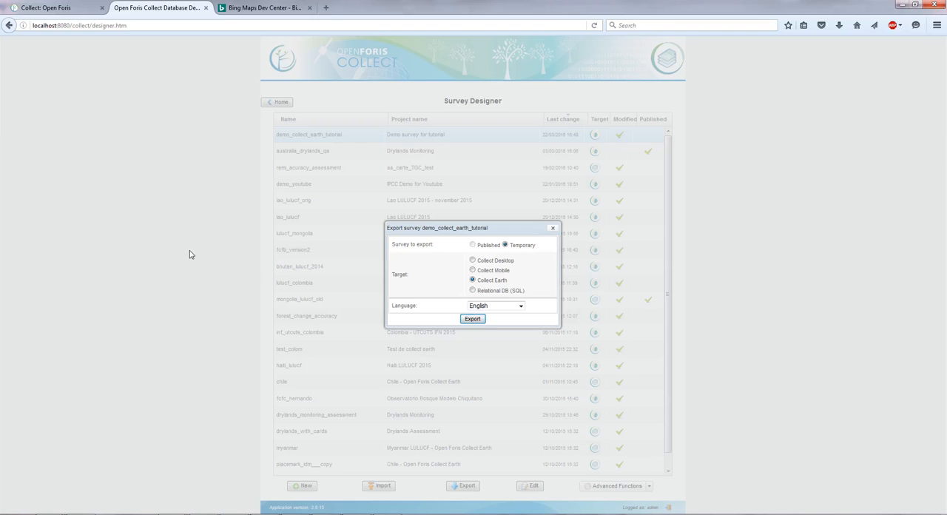
{"action": "left_click", "coordinate": [552, 228]}
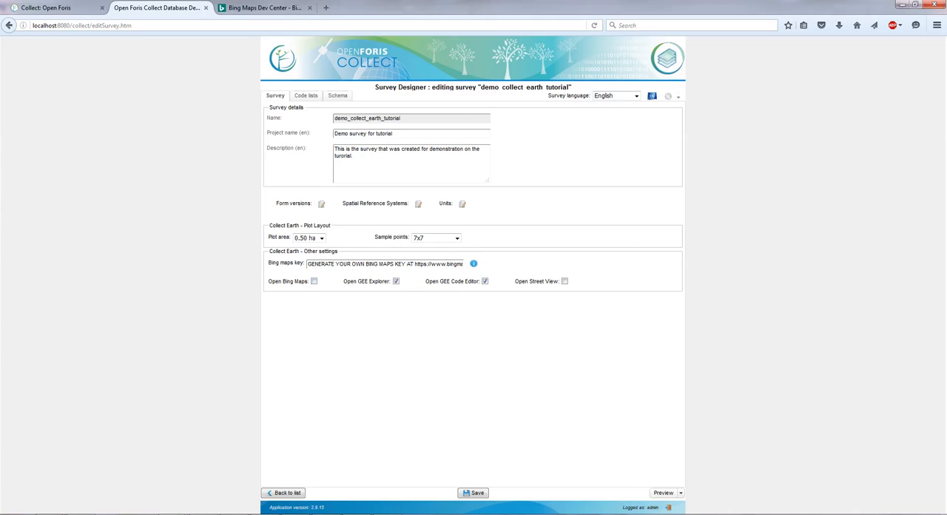
{"action": "left_click", "coordinate": [464, 514]}
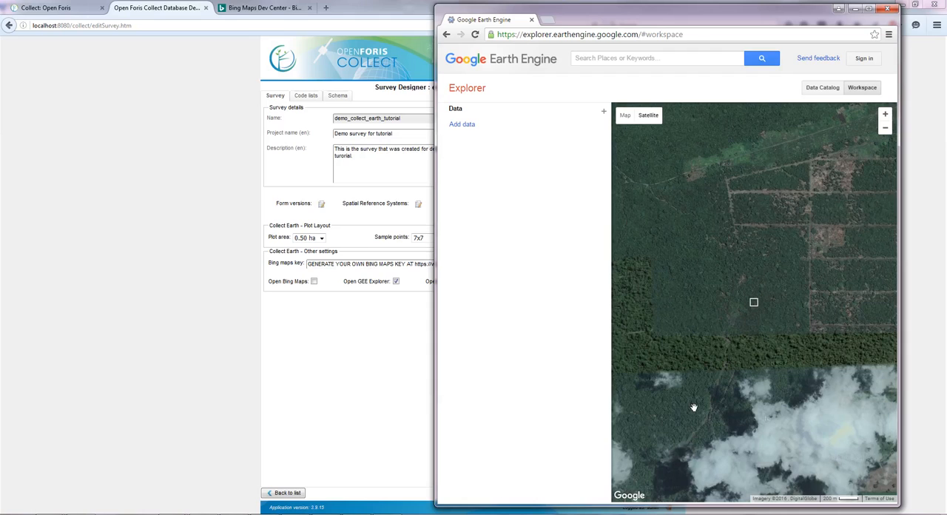
{"action": "left_click", "coordinate": [459, 514]}
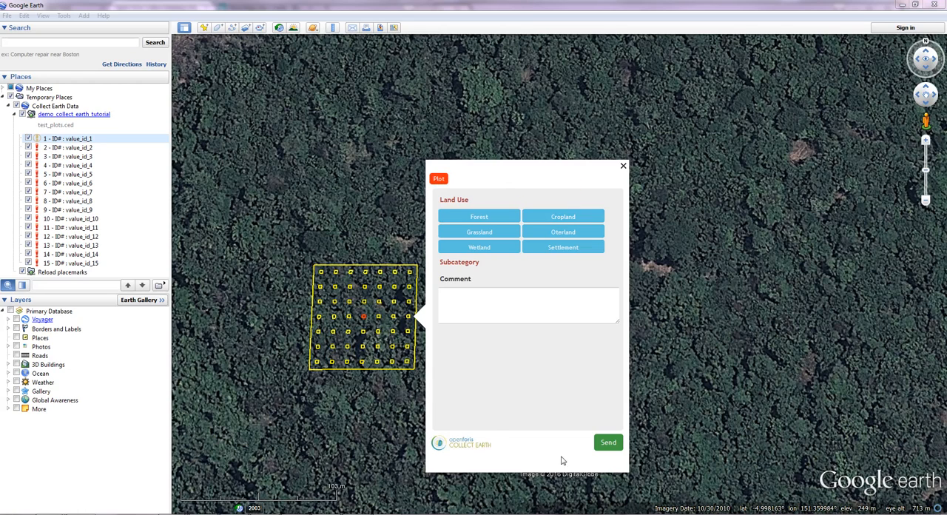
Step: Set the plot's land use to Forest, subcategory to Natural, disturbance in plot to Yes and disturbance type to Grazing
{"action": "left_click", "coordinate": [505, 220]}
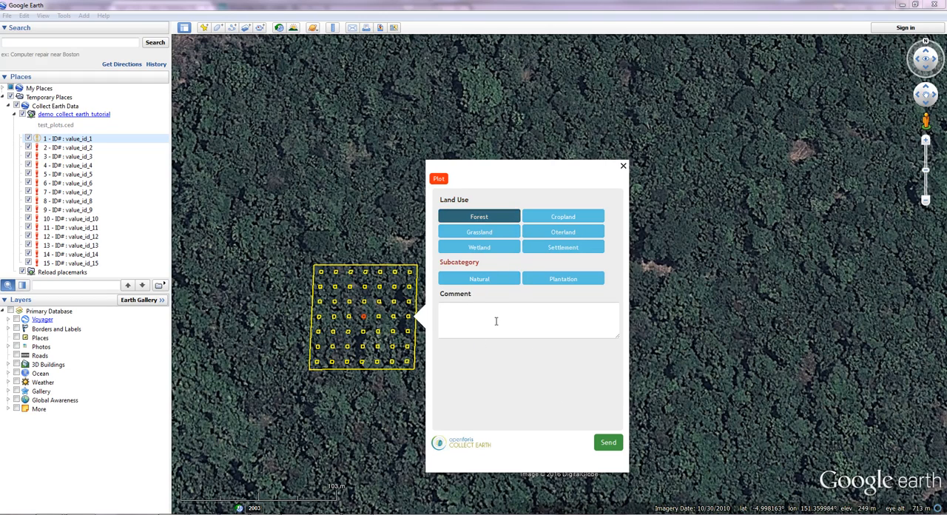
{"action": "left_click", "coordinate": [491, 282]}
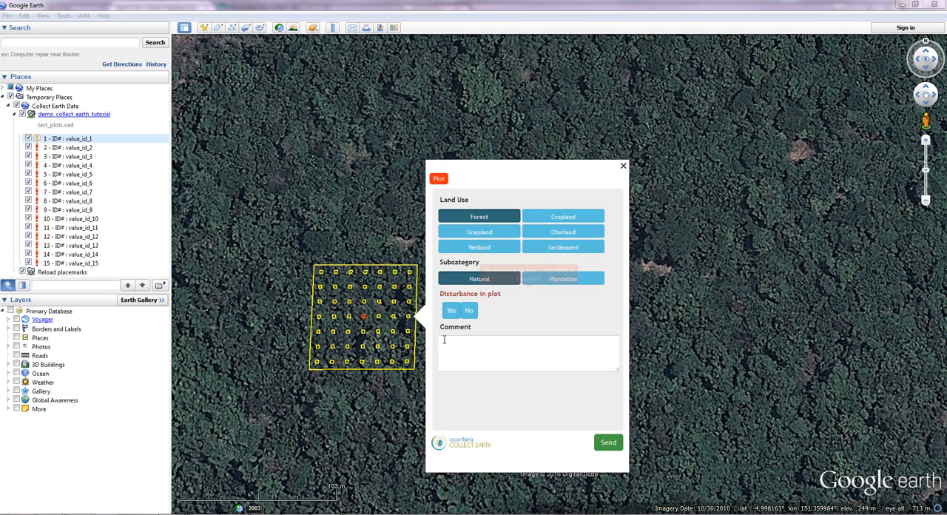
{"action": "left_click", "coordinate": [452, 314]}
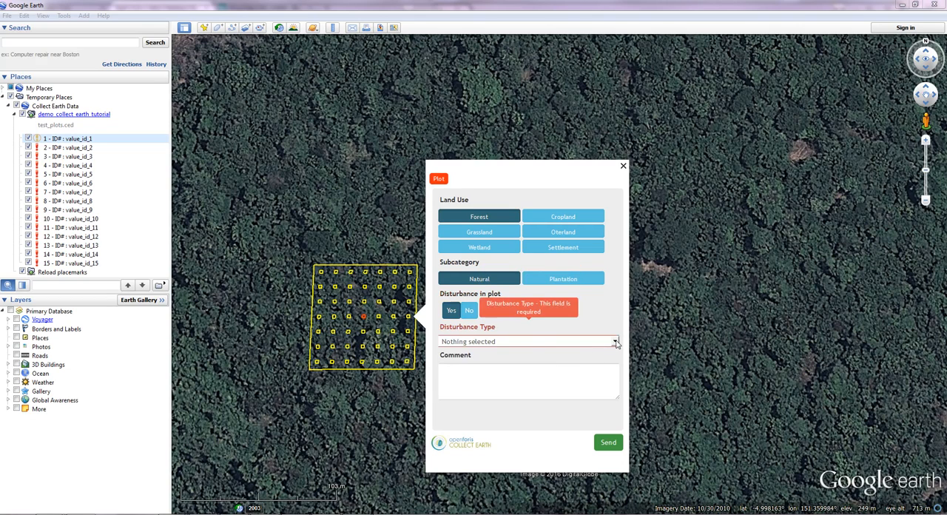
{"action": "left_click", "coordinate": [470, 310]}
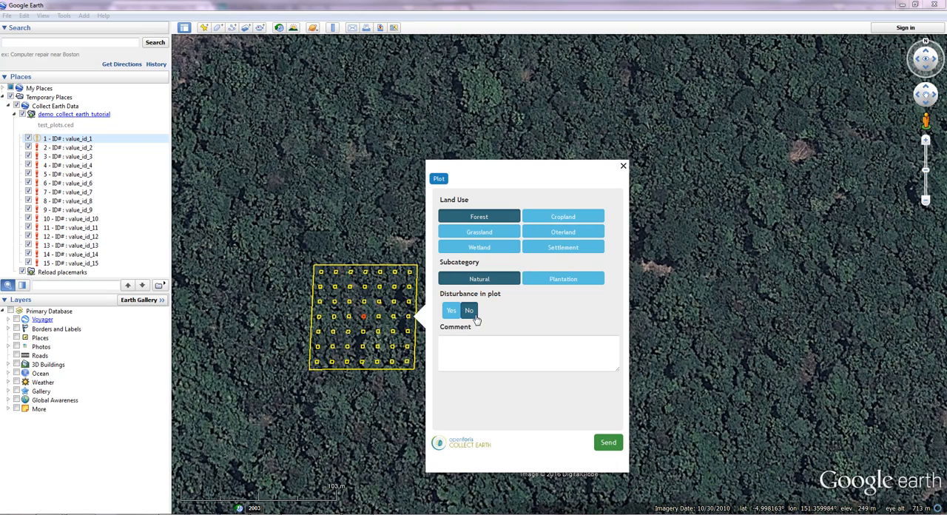
{"action": "left_click", "coordinate": [451, 312]}
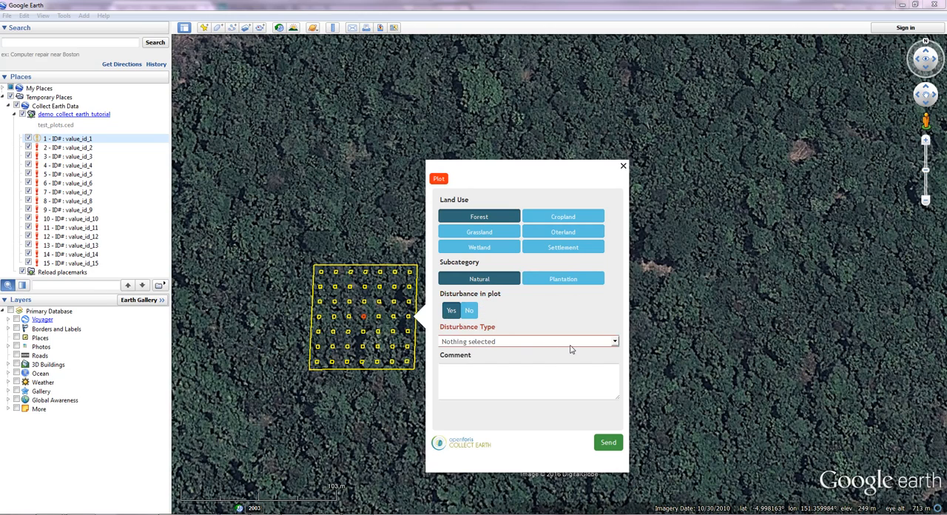
{"action": "left_click", "coordinate": [608, 343]}
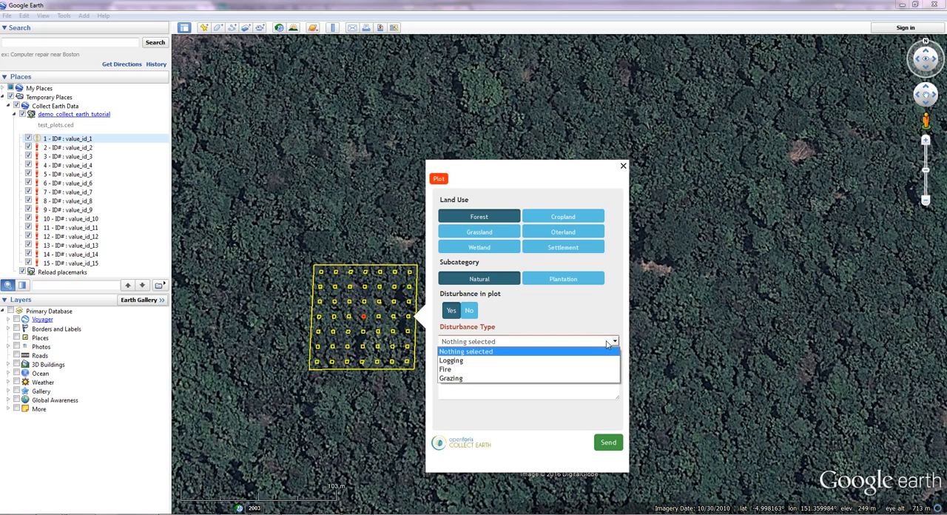
{"action": "left_click", "coordinate": [462, 379]}
Step: Add the comment "This is my first plot assessed." to the plot form and send the data
{"action": "left_click", "coordinate": [507, 378]}
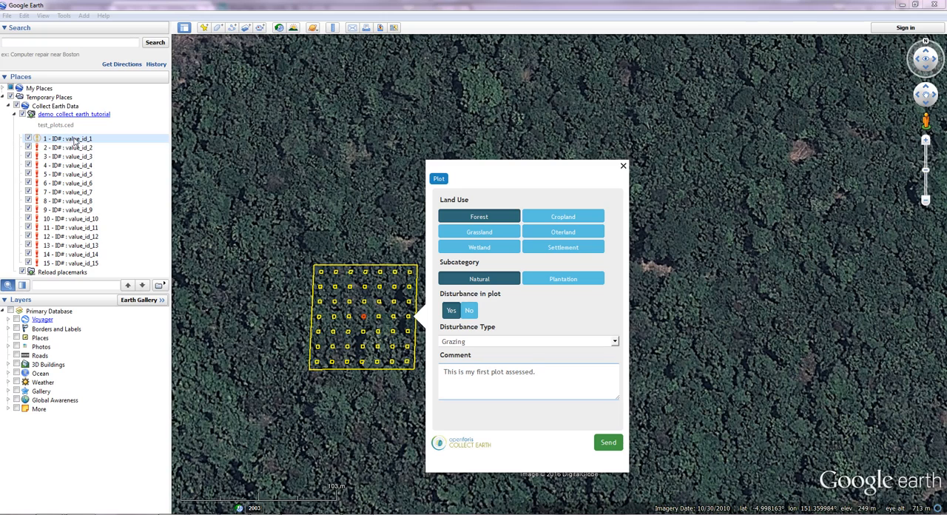
{"action": "left_click", "coordinate": [608, 444]}
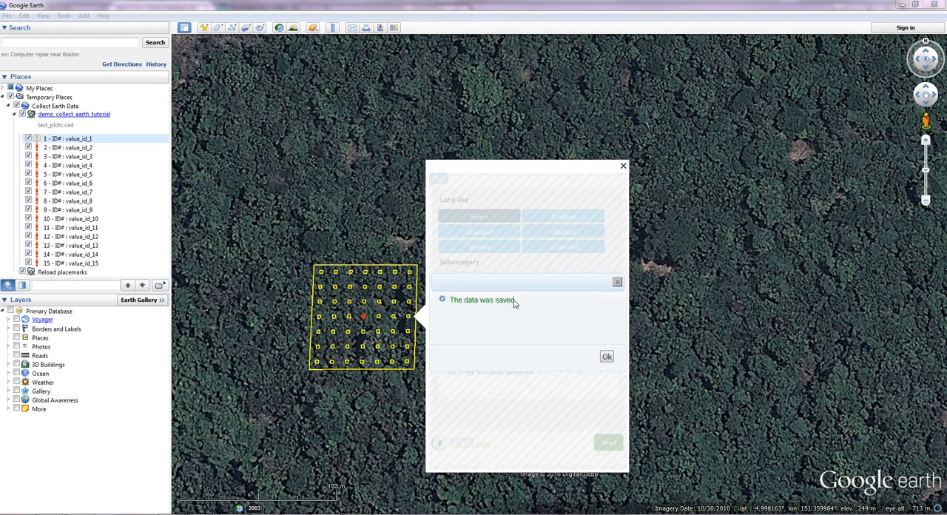
{"action": "left_click_drag", "start_coordinate": [515, 301], "coordinate": [436, 304]}
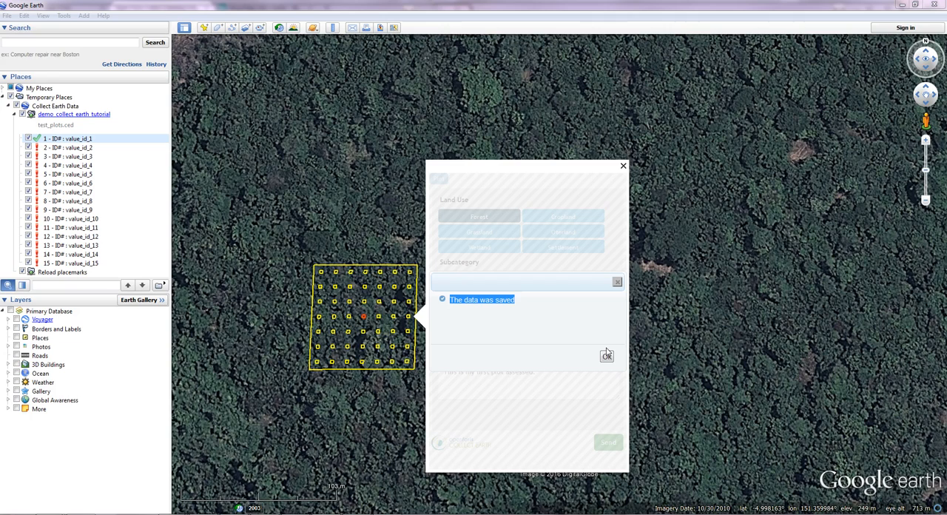
{"action": "left_click", "coordinate": [543, 278]}
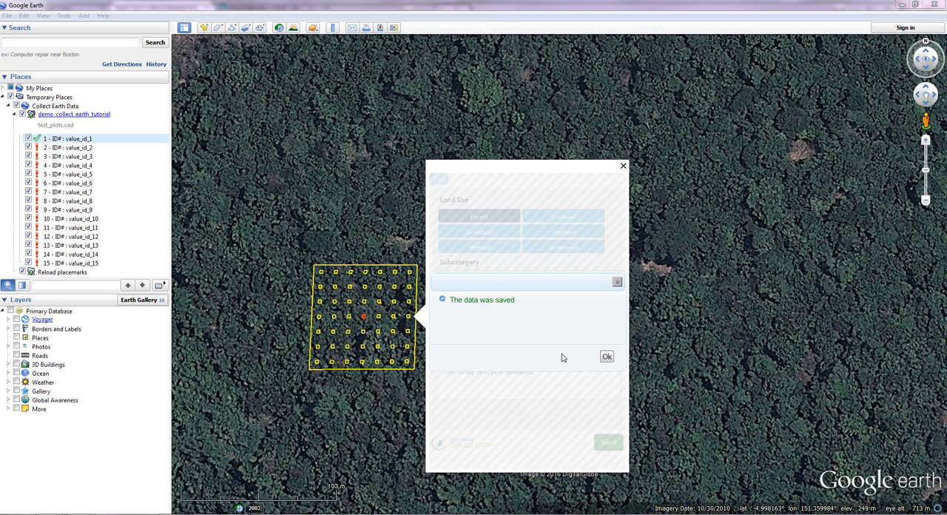
Step: Dismiss the save confirmation of plot value_id_1 and open the survey form of plot value_id_2
{"action": "left_click", "coordinate": [606, 358]}
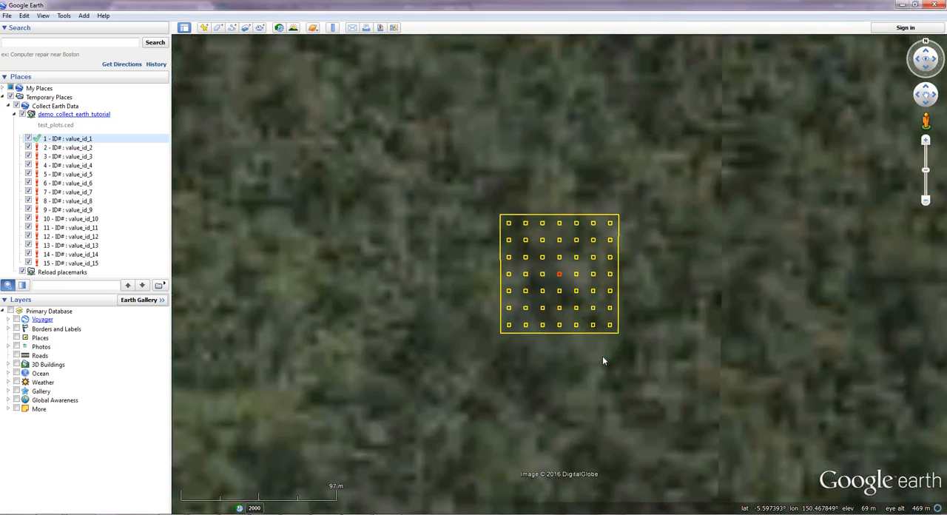
{"action": "left_click_drag", "start_coordinate": [567, 314], "coordinate": [372, 372]}
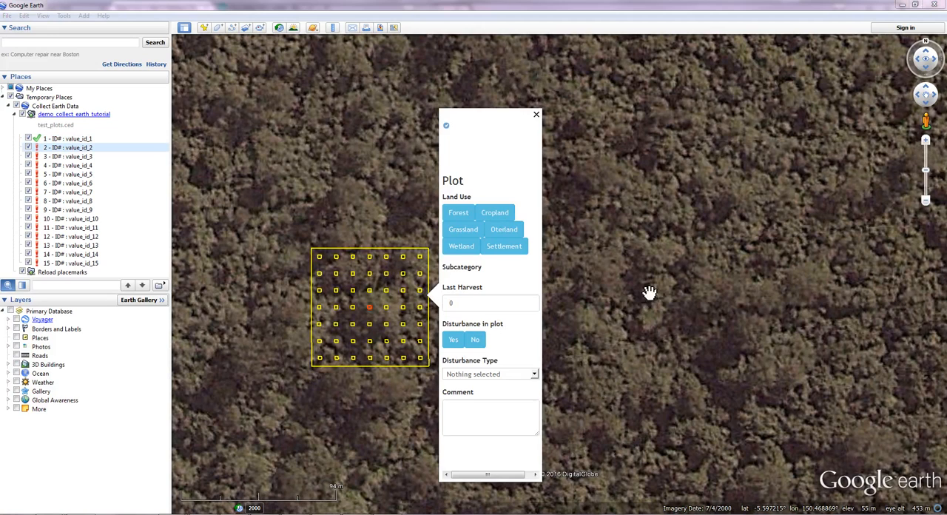
{"action": "left_click", "coordinate": [695, 296]}
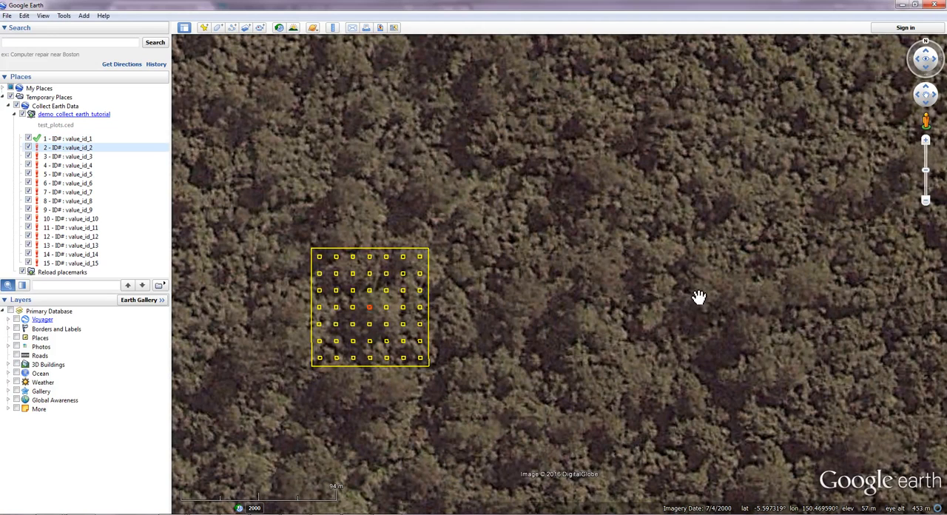
{"action": "left_click", "coordinate": [424, 296]}
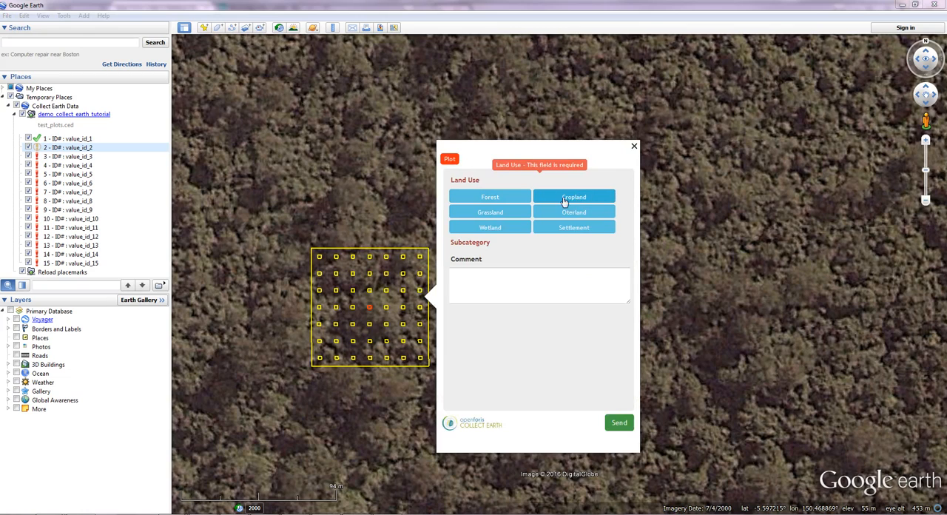
Step: Try the land uses Forest, Cropland, Grassland, Settlement and Wetland in turn to check the subcategories each one offers
{"action": "left_click", "coordinate": [512, 197]}
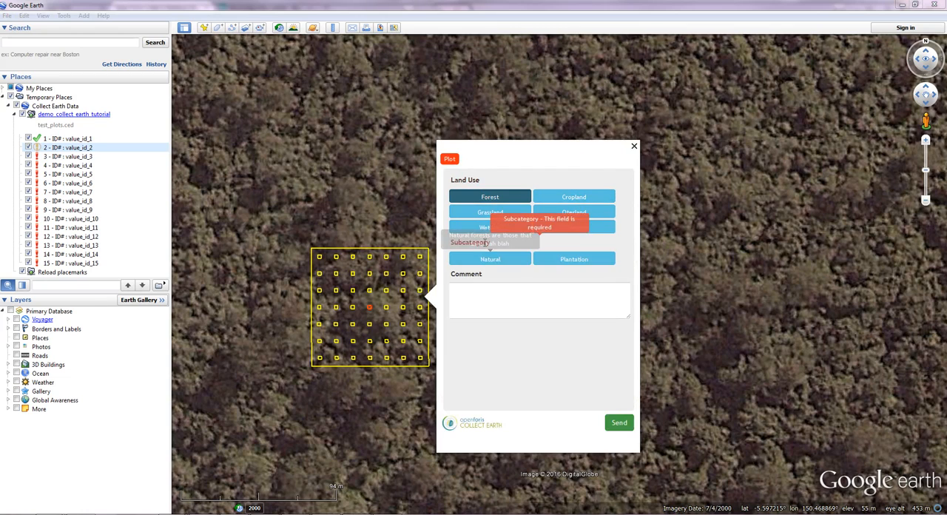
{"action": "left_click", "coordinate": [607, 198]}
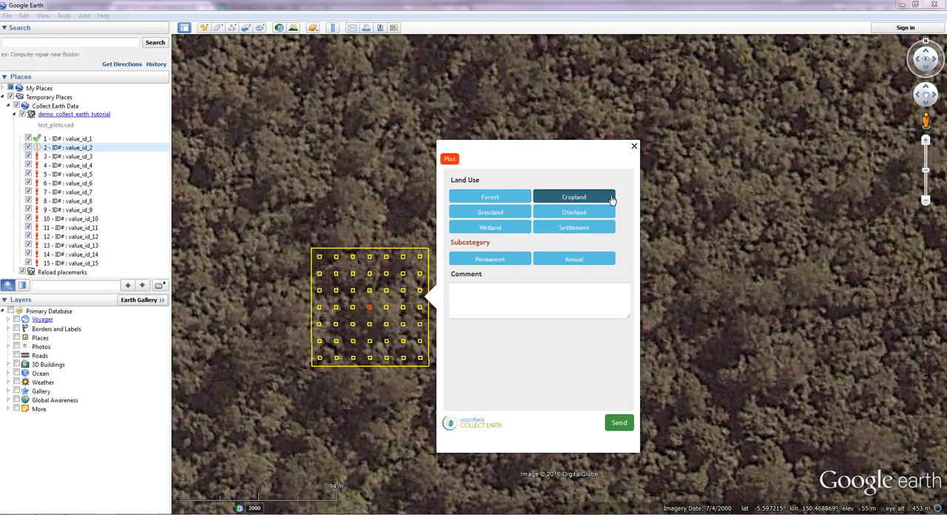
{"action": "left_click", "coordinate": [500, 214]}
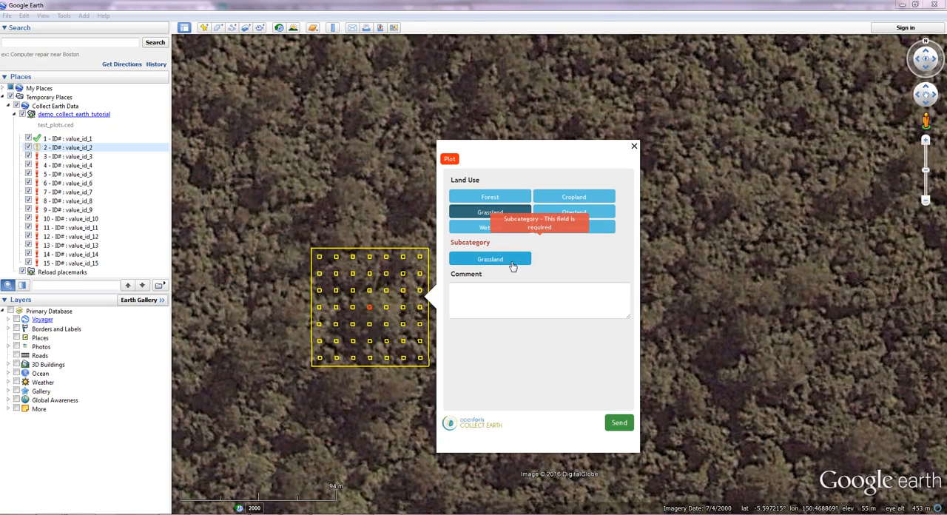
{"action": "left_click", "coordinate": [591, 228]}
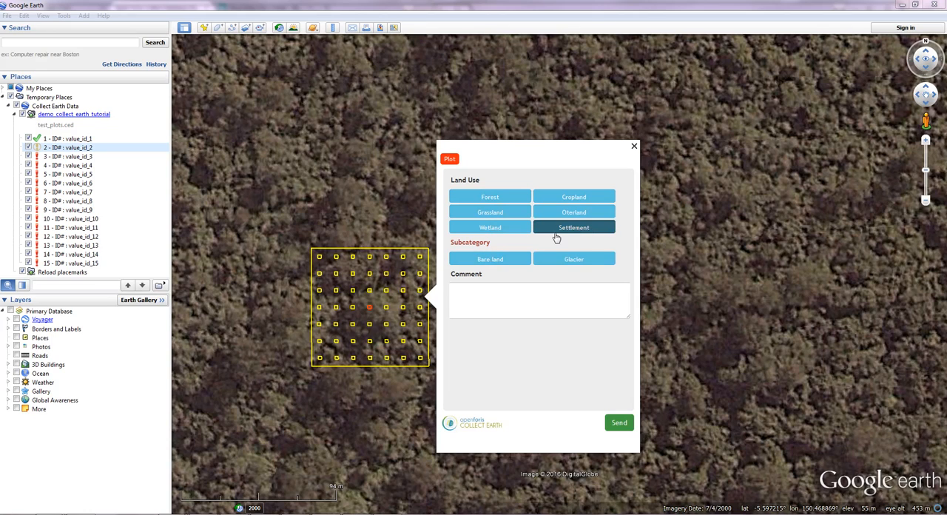
{"action": "left_click", "coordinate": [511, 230]}
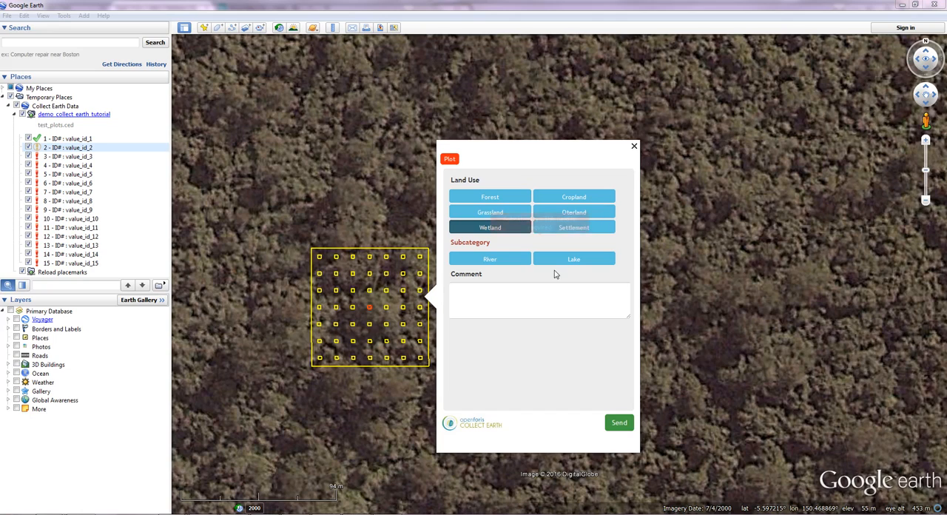
Step: Set the land use of plot value_id_2 to Forest and its subcategory to Plantation
{"action": "left_click", "coordinate": [519, 200]}
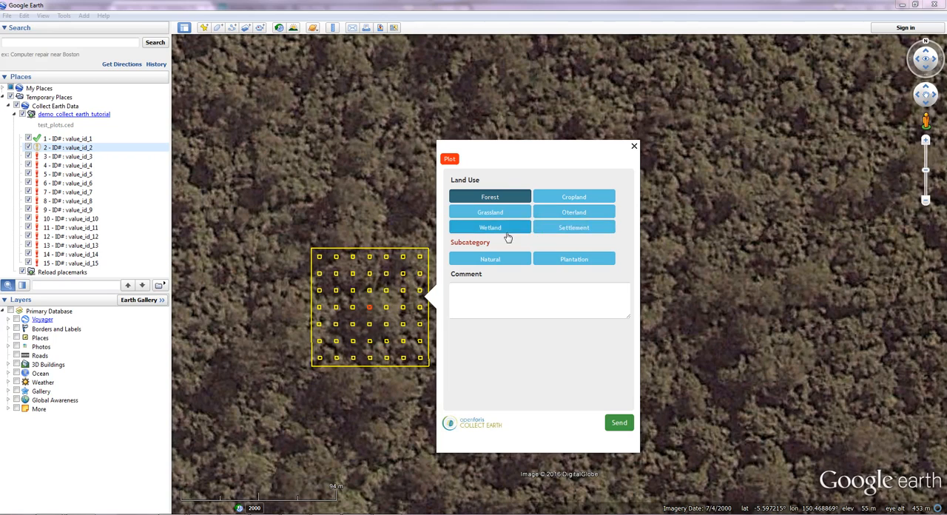
{"action": "left_click", "coordinate": [590, 262]}
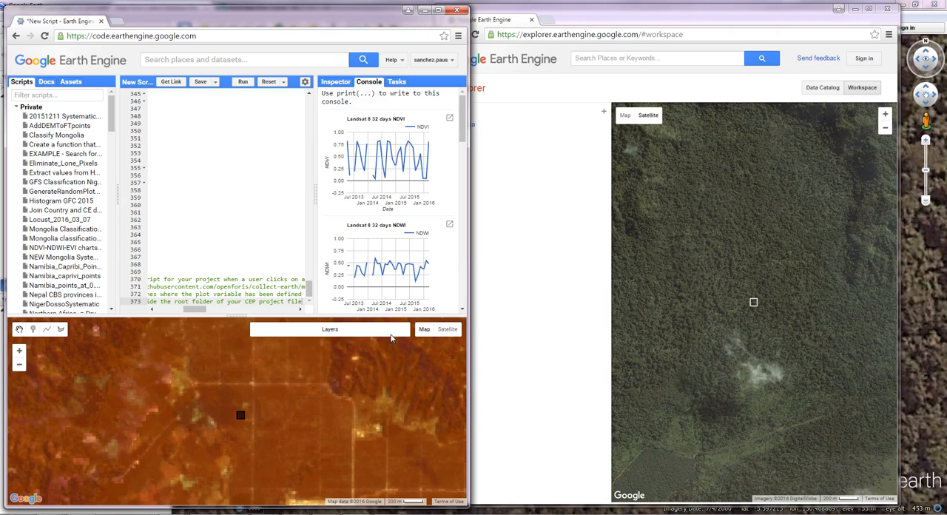
Step: Compare the recent Landsat-8 imagery around the plot with the older Landsat-7 layers in the Earth Engine code editor map
{"action": "mouse_move", "coordinate": [300, 335]}
{"action": "left_click", "coordinate": [257, 356]}
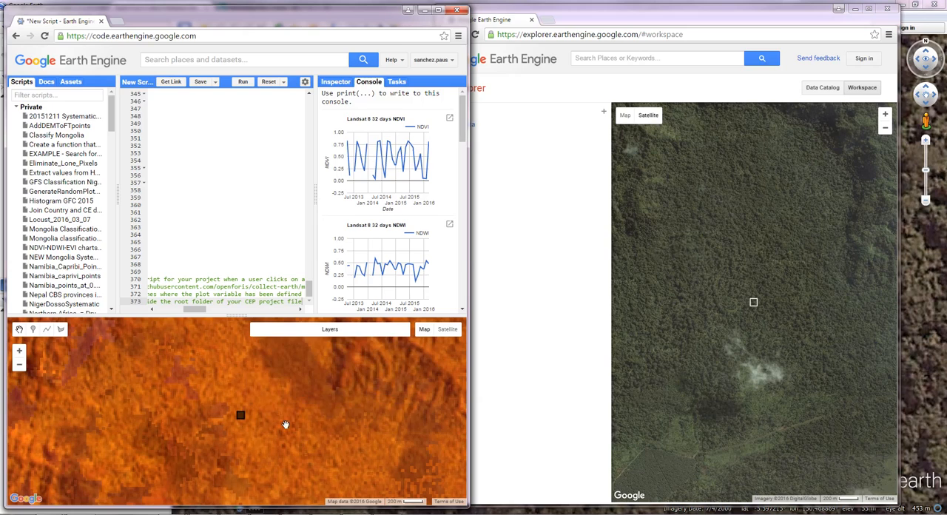
{"action": "mouse_move", "coordinate": [289, 336]}
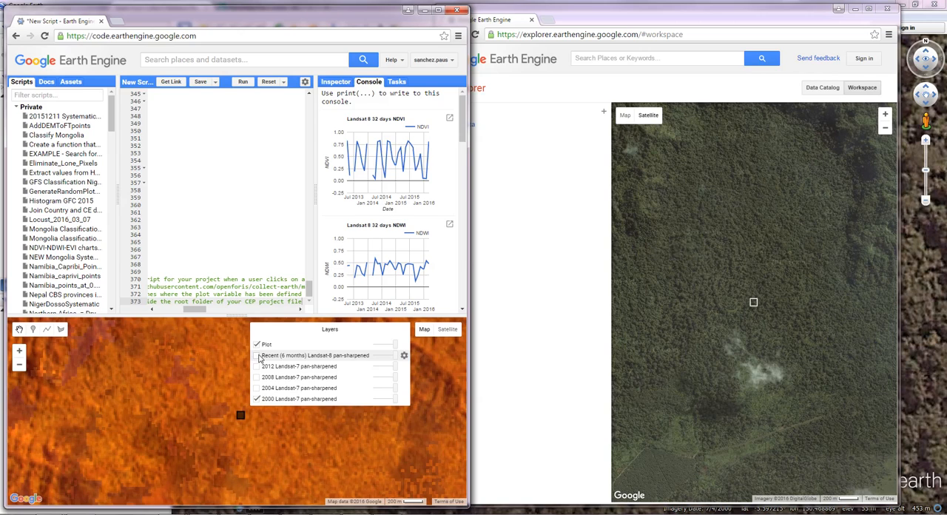
{"action": "left_click", "coordinate": [257, 356]}
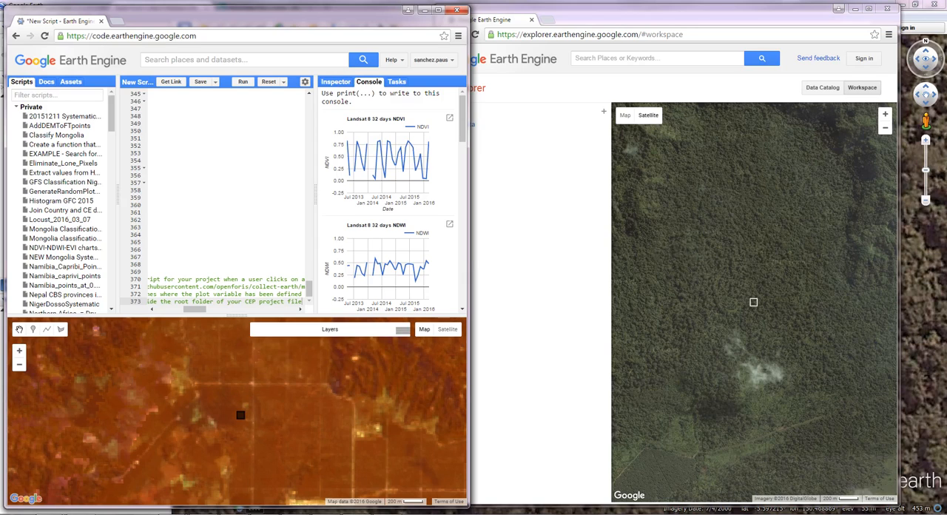
{"action": "mouse_move", "coordinate": [386, 509]}
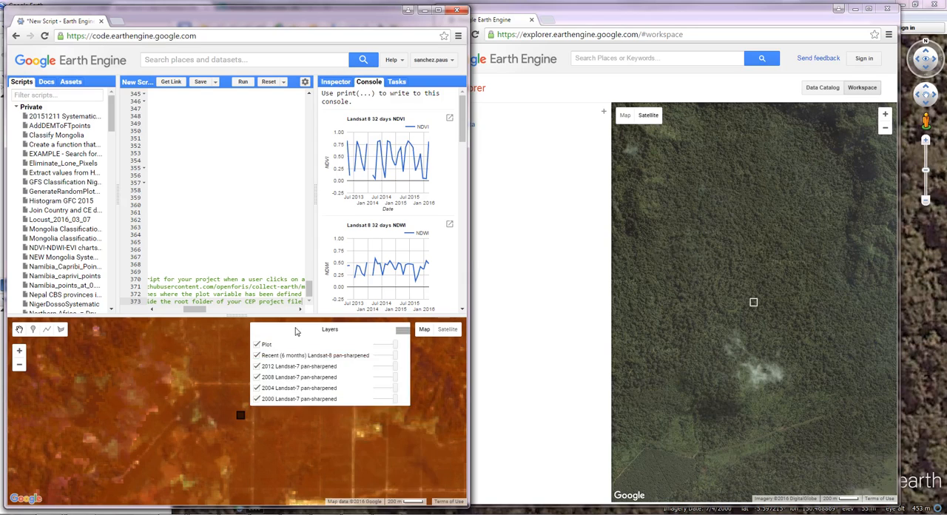
{"action": "left_click", "coordinate": [257, 355]}
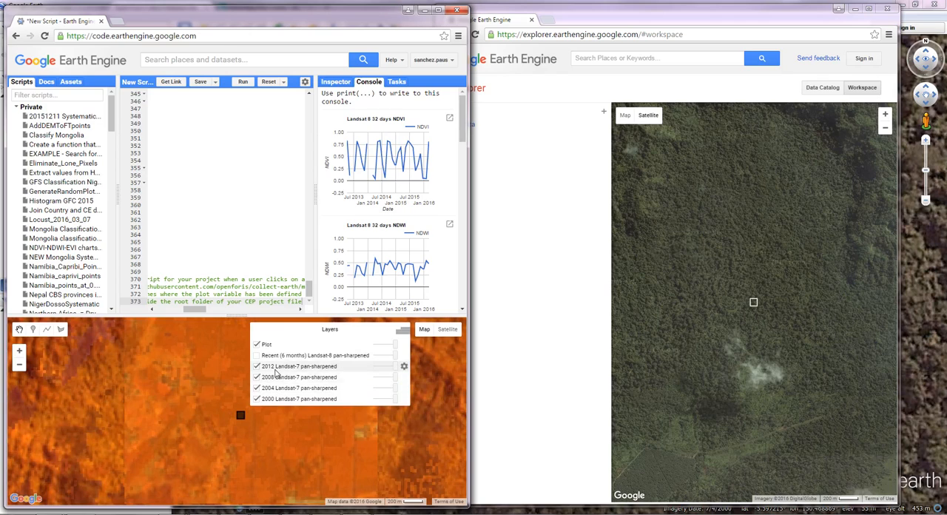
Step: Enlarge the code editor to examine the NDVI and NDWI charts, and minimize both Earth Engine windows to return to Google Earth
{"action": "left_click", "coordinate": [439, 13]}
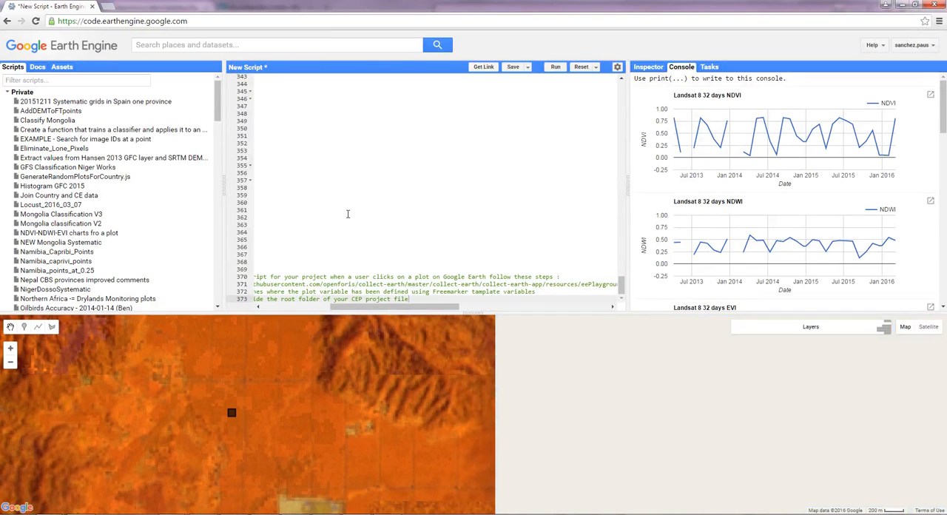
{"action": "left_click", "coordinate": [904, 5]}
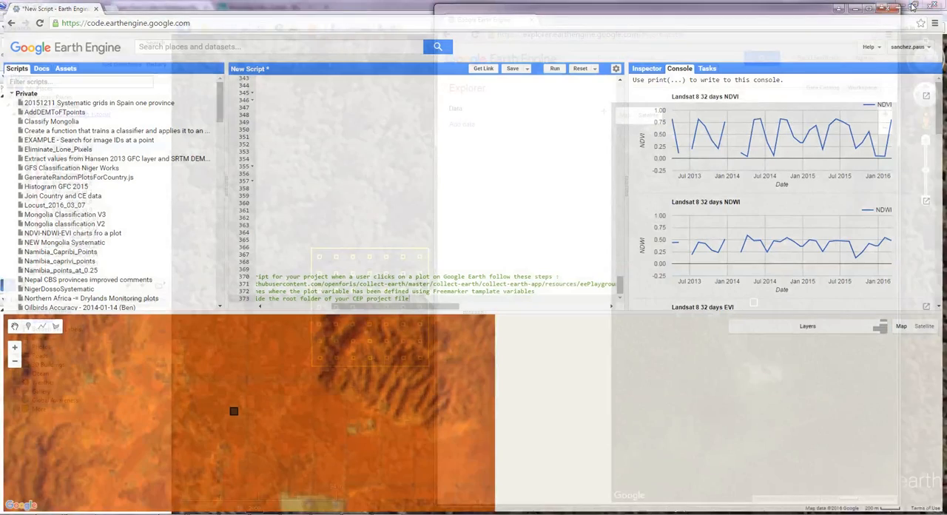
{"action": "left_click", "coordinate": [854, 8]}
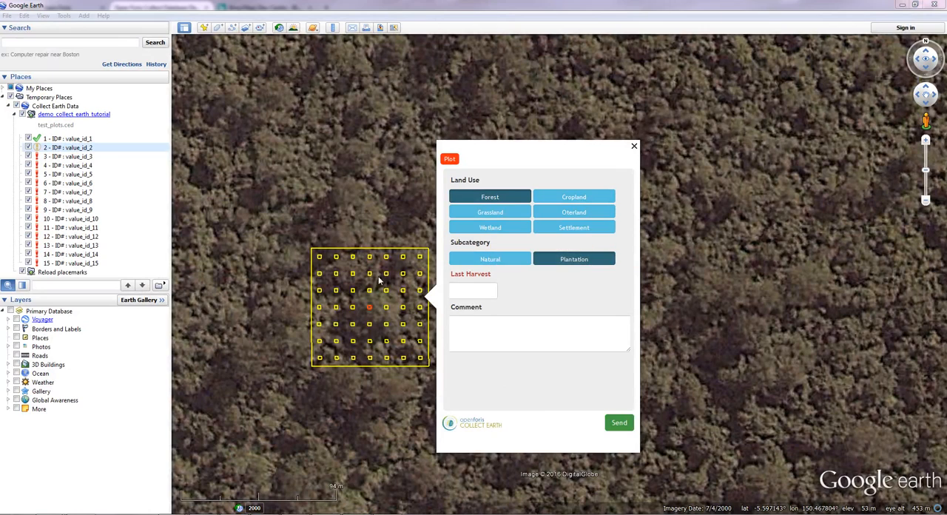
Step: Enter 2008 as the plot's last harvest year and replace it with 2085 to test the field
{"action": "left_click", "coordinate": [467, 287]}
{"action": "left_click", "coordinate": [476, 319]}
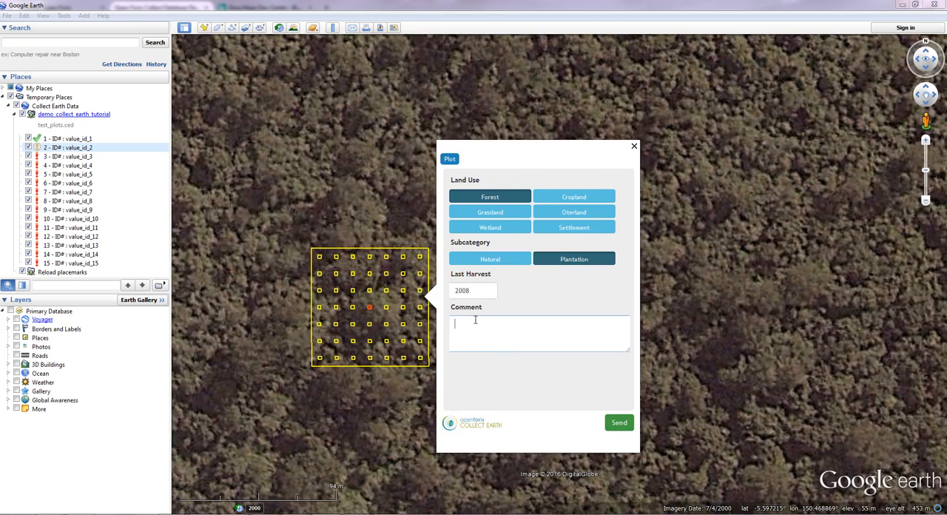
{"action": "double_click", "coordinate": [472, 288]}
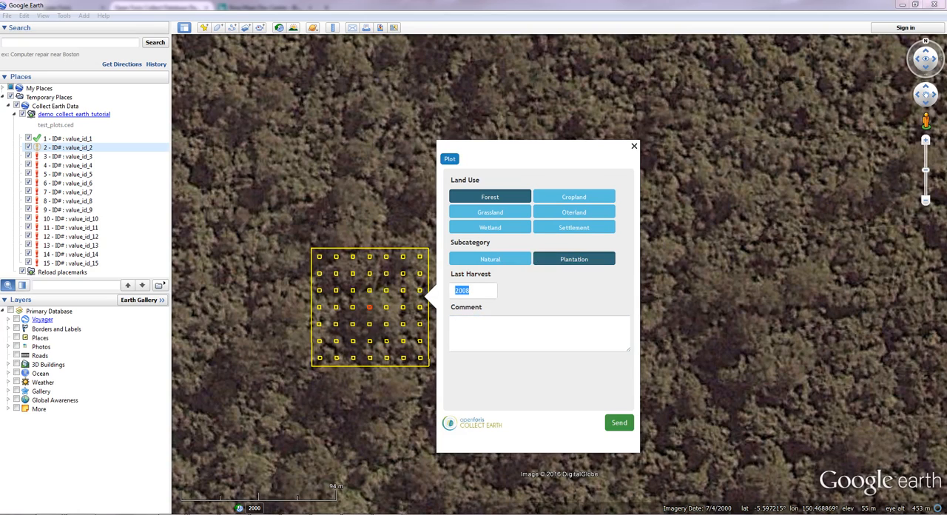
{"action": "type", "text": "2"}
{"action": "left_click", "coordinate": [542, 342]}
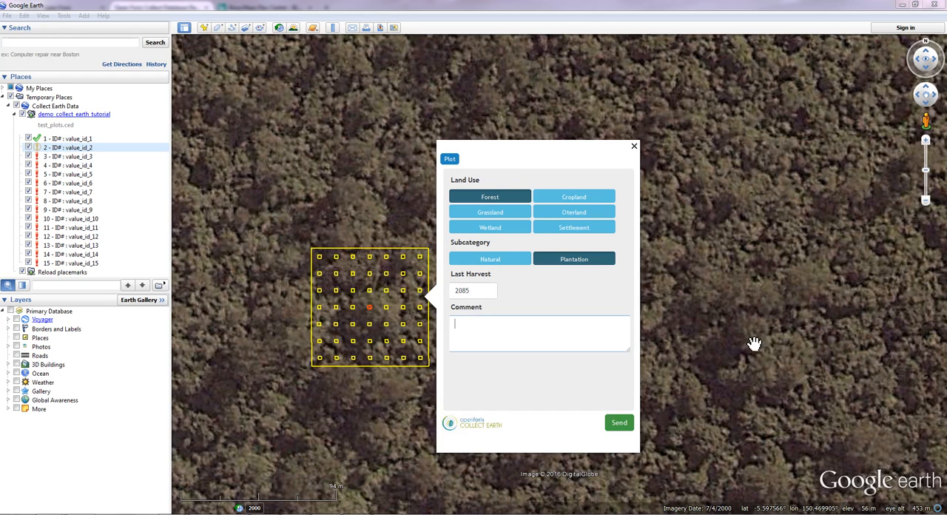
Step: Switch to the Open Foris Collect survey designer and open the last_harvest attribute of the plot schema
{"action": "left_click", "coordinate": [173, 513]}
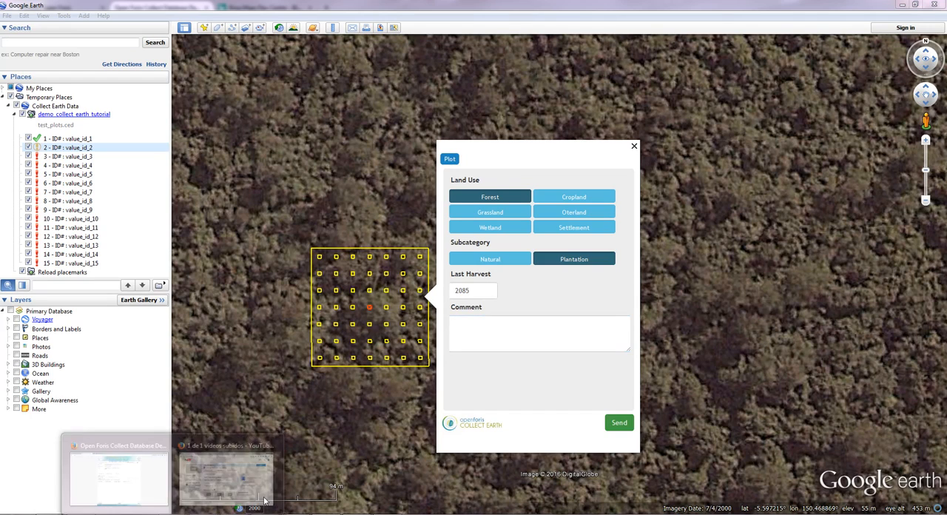
{"action": "left_click", "coordinate": [111, 449]}
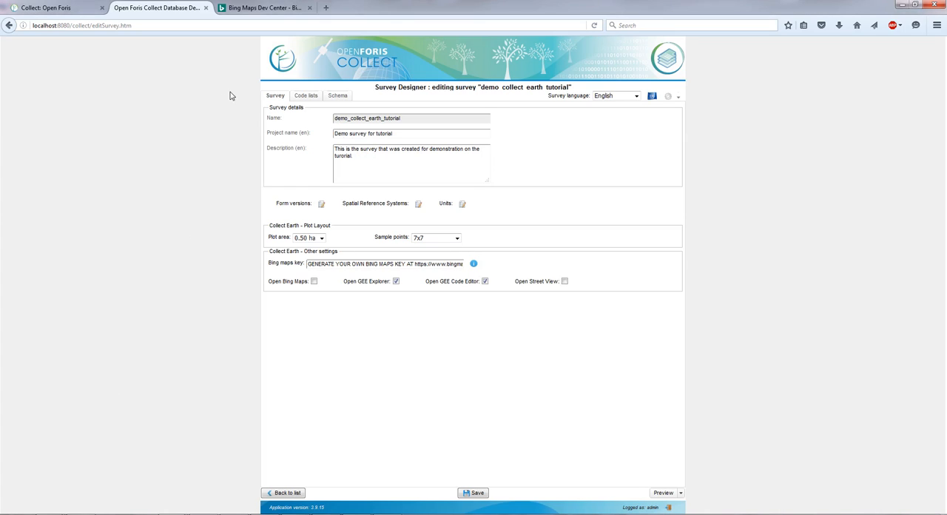
{"action": "left_click", "coordinate": [342, 97]}
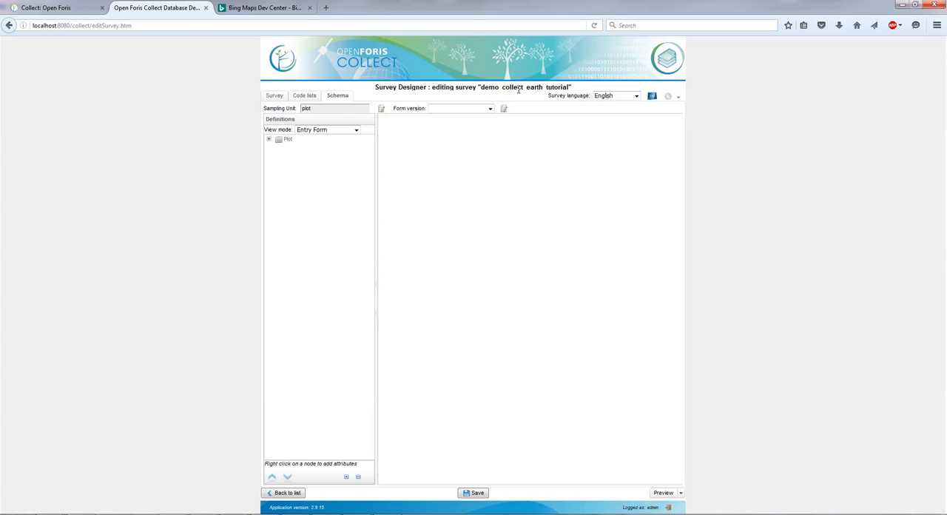
{"action": "left_click", "coordinate": [269, 140]}
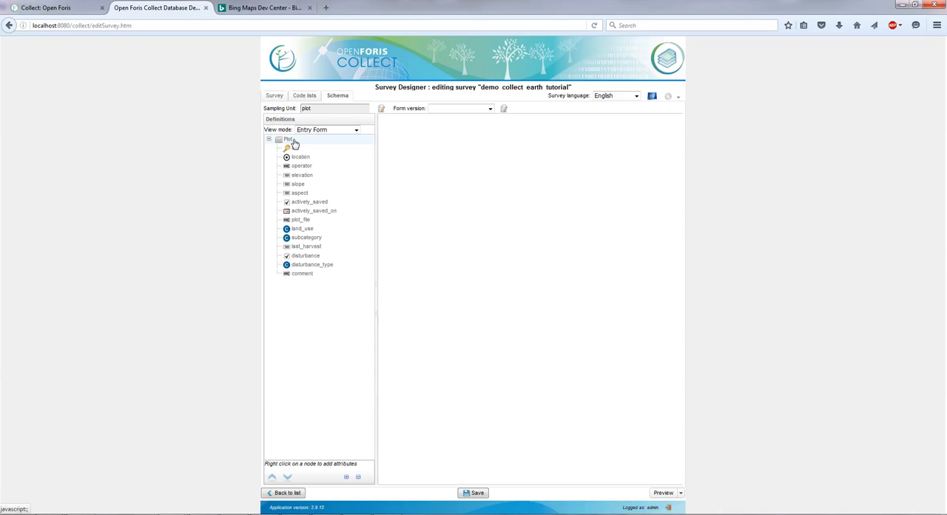
{"action": "left_click", "coordinate": [312, 247]}
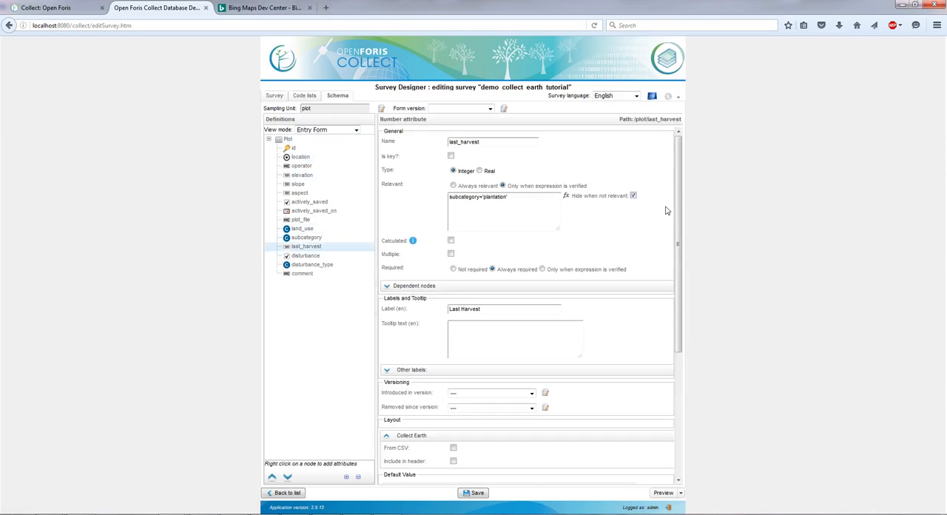
Step: Add a comparison check to last_harvest with the error message "The last harvest should be between 2000 and 1016"
{"action": "scroll", "coordinate": [638, 214], "scroll_direction": "down", "scroll_amount": 5}
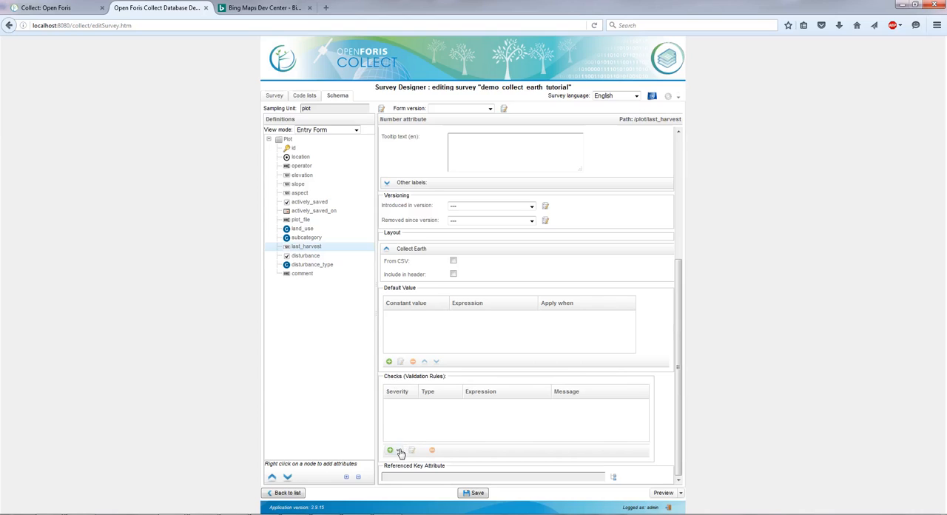
{"action": "left_click", "coordinate": [397, 450]}
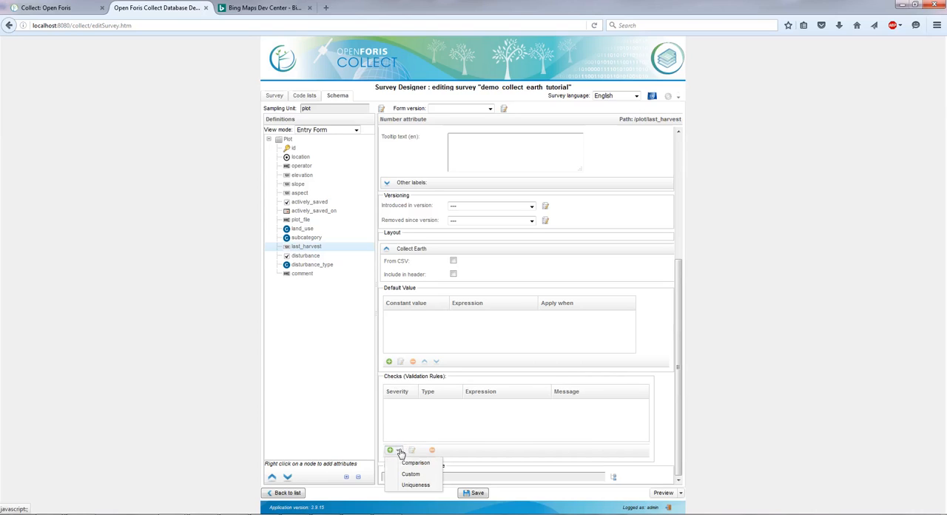
{"action": "left_click", "coordinate": [438, 464]}
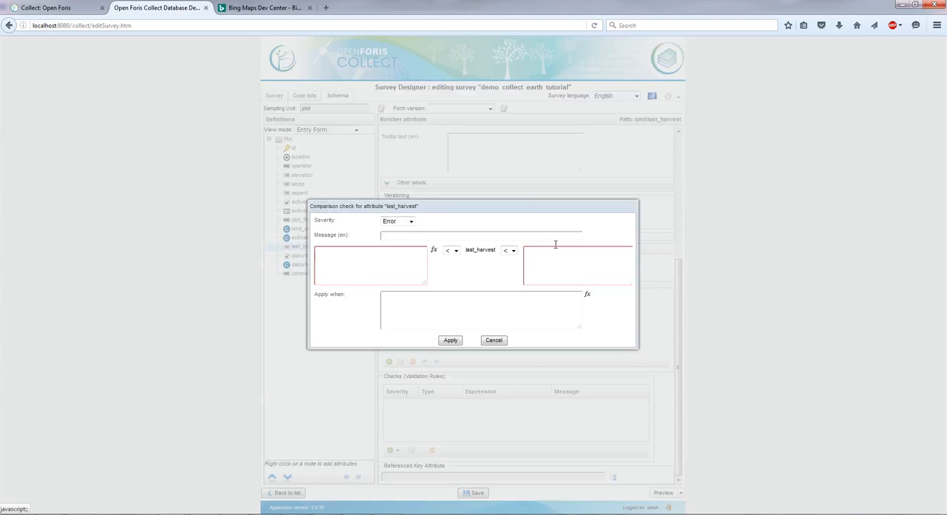
{"action": "left_click", "coordinate": [424, 236]}
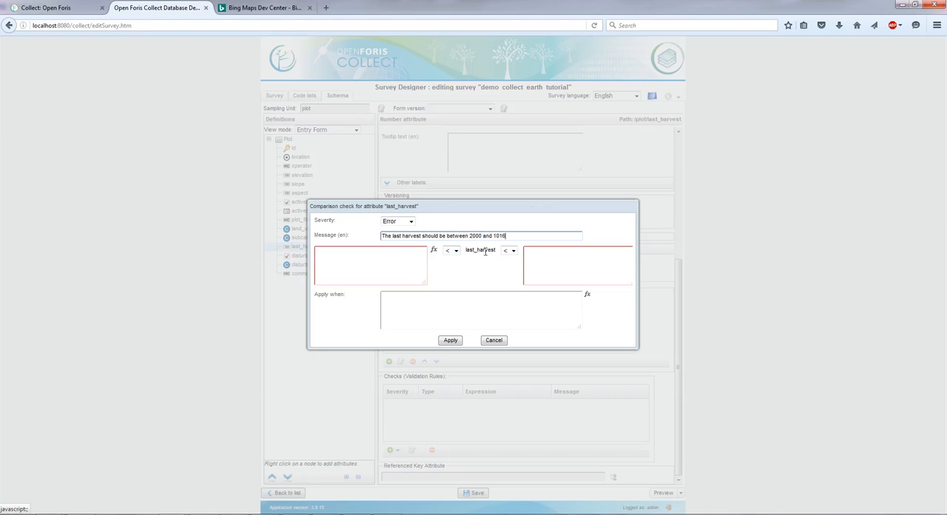
Step: Define the check's condition as 2000 ≤ last_harvest ≤ 2016
{"action": "left_click", "coordinate": [382, 259]}
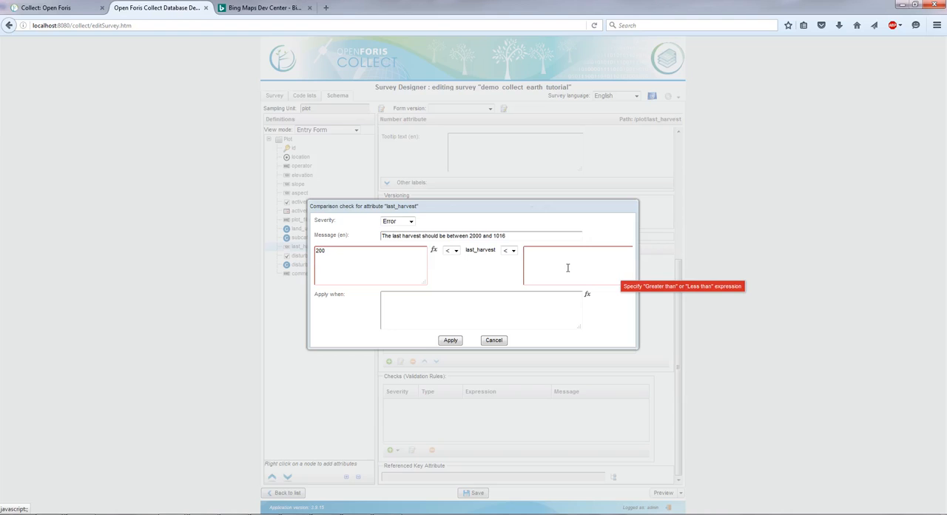
{"action": "left_click", "coordinate": [452, 250]}
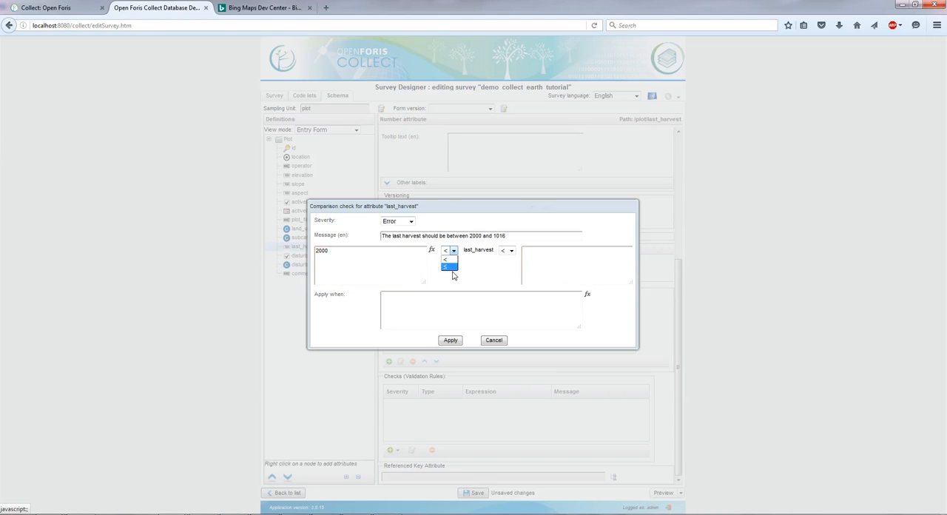
{"action": "left_click", "coordinate": [446, 271]}
{"action": "left_click", "coordinate": [510, 251]}
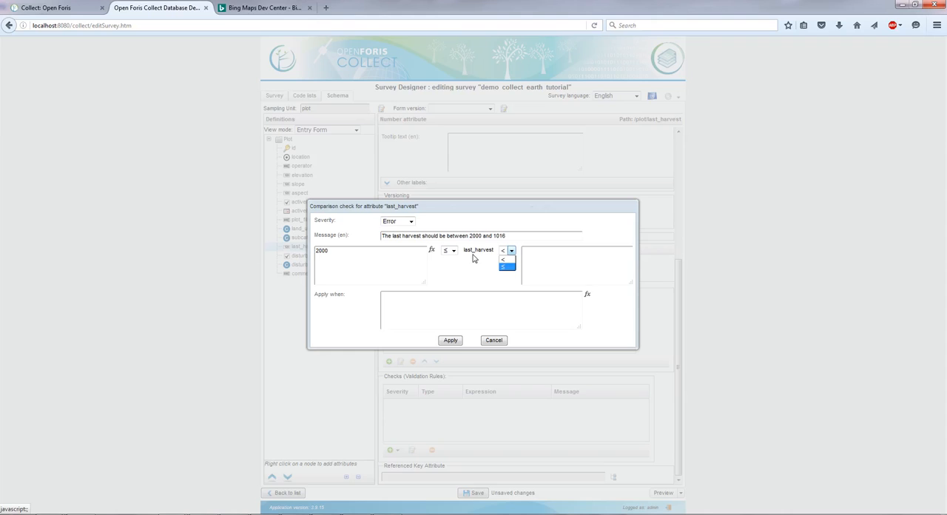
{"action": "left_click", "coordinate": [512, 267]}
{"action": "left_click", "coordinate": [580, 252]}
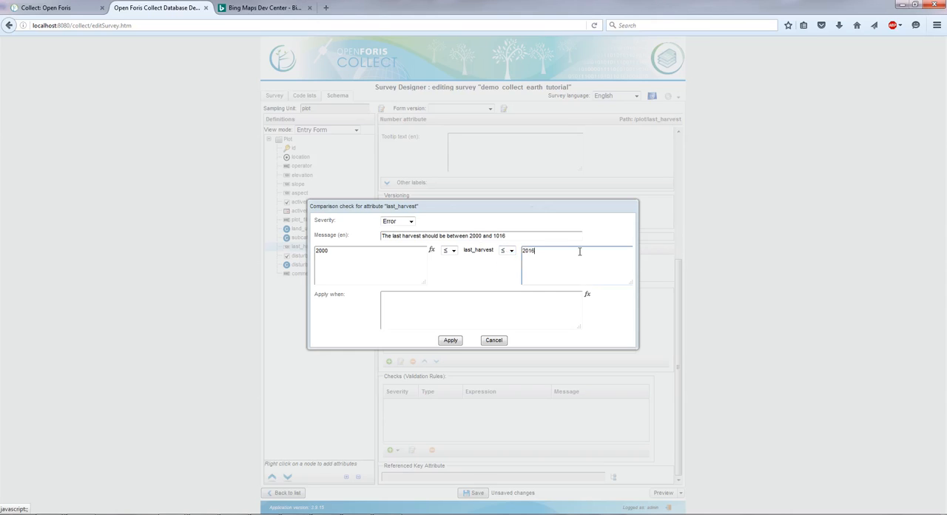
Step: Apply the last_harvest comparison check, save the survey and return to the survey list
{"action": "left_click", "coordinate": [460, 342]}
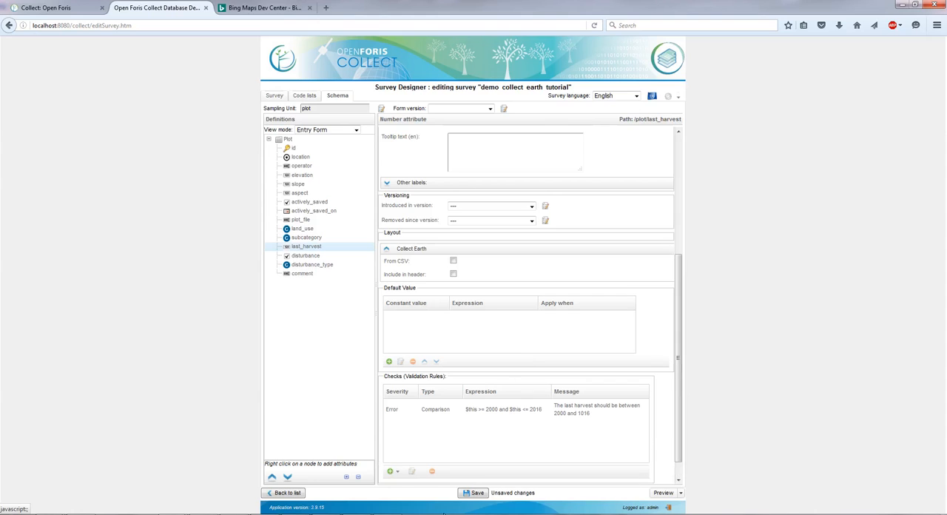
{"action": "left_click", "coordinate": [472, 493]}
{"action": "left_click", "coordinate": [285, 494]}
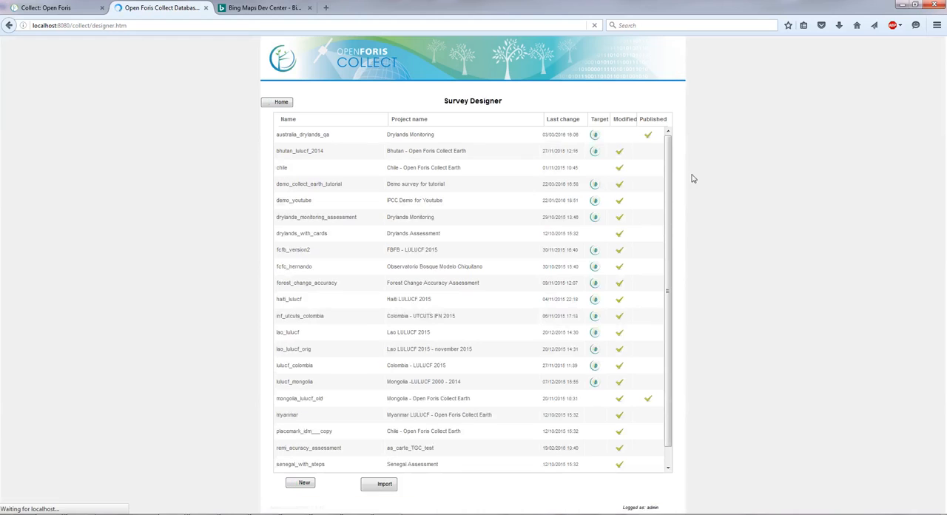
Step: Sort the surveys by last change, export the temporary demo_collect_earth_tutorial survey for Collect Earth in English, and open the downloaded .cep file
{"action": "left_click", "coordinate": [577, 120]}
{"action": "left_click", "coordinate": [574, 121]}
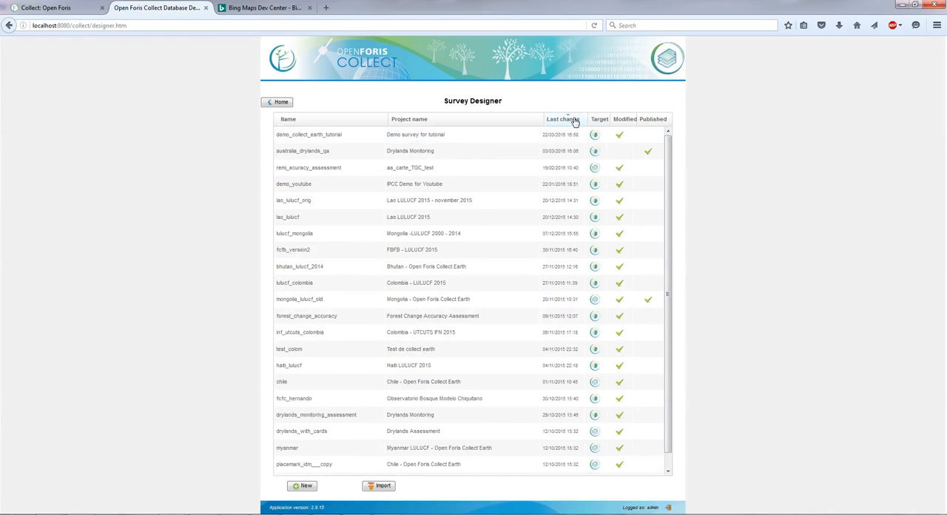
{"action": "left_click", "coordinate": [444, 136]}
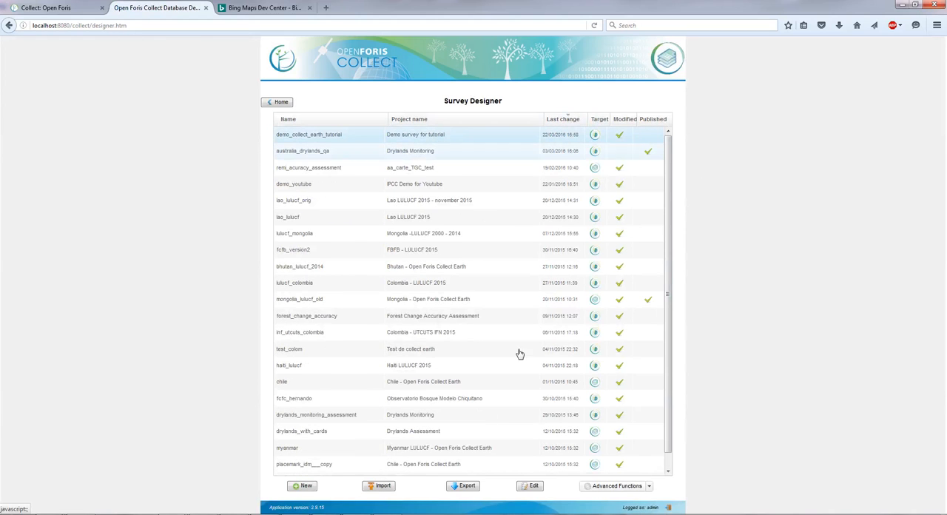
{"action": "left_click", "coordinate": [465, 487]}
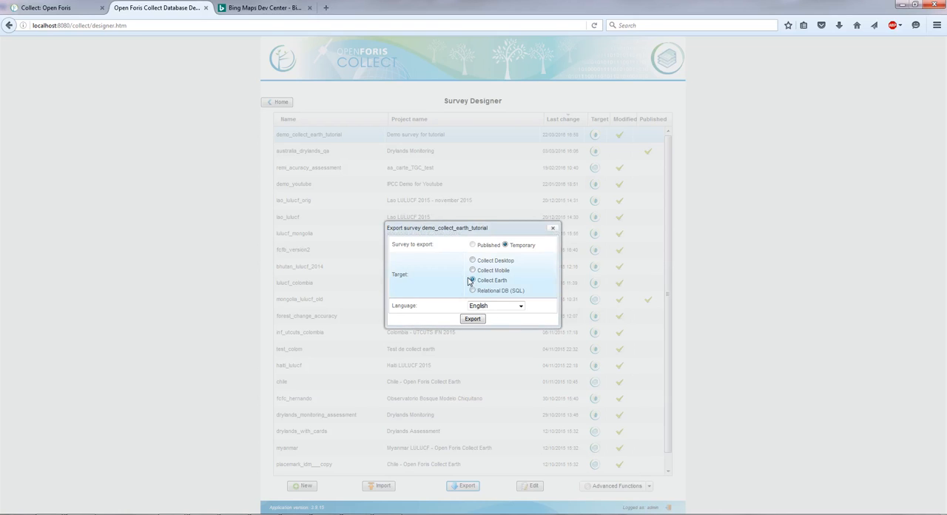
{"action": "left_click", "coordinate": [474, 319]}
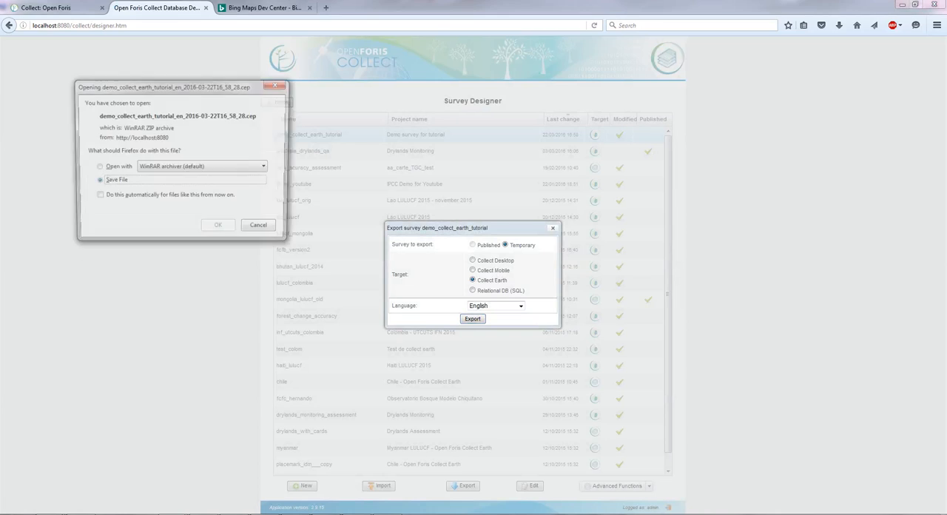
{"action": "left_click", "coordinate": [219, 229]}
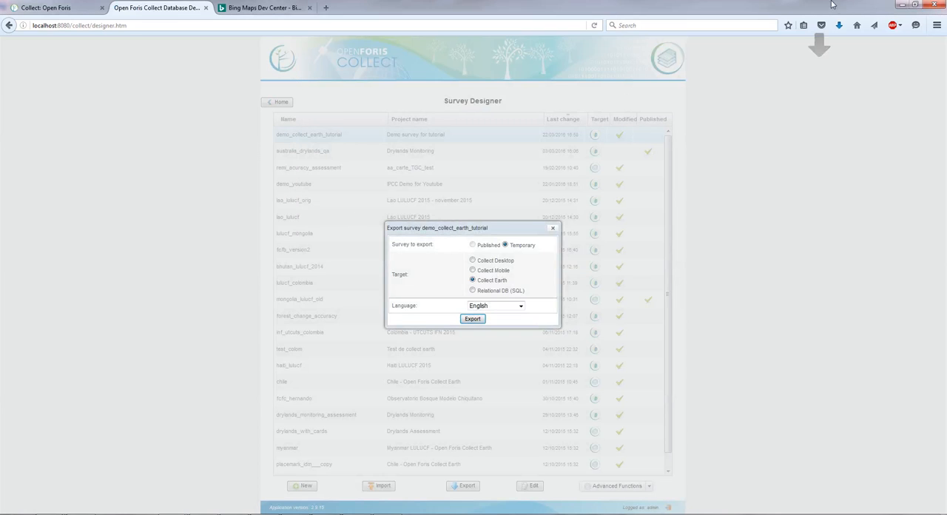
{"action": "left_click", "coordinate": [839, 25]}
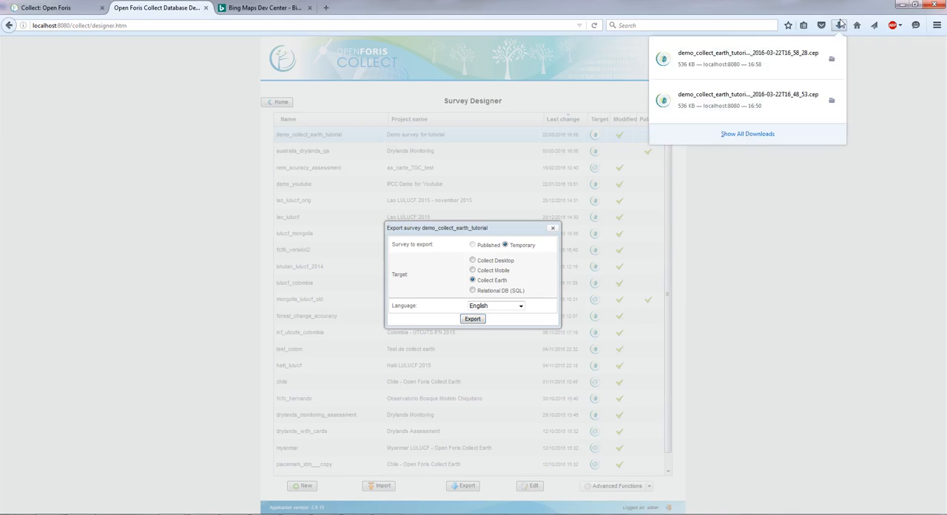
{"action": "left_click", "coordinate": [765, 64]}
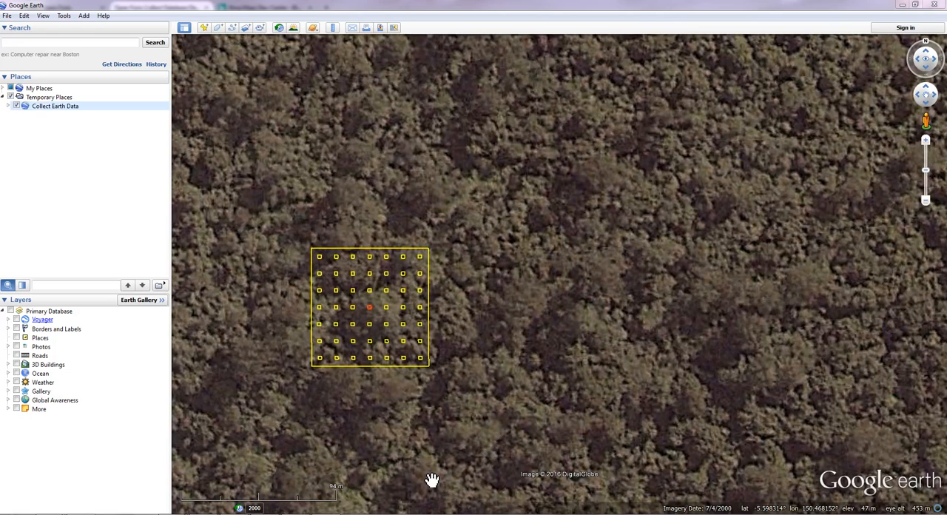
Step: Expand the Collect Earth Data in Google Earth, go to plot 2 and open its survey form, minimizing the extra browser window
{"action": "left_click", "coordinate": [8, 107]}
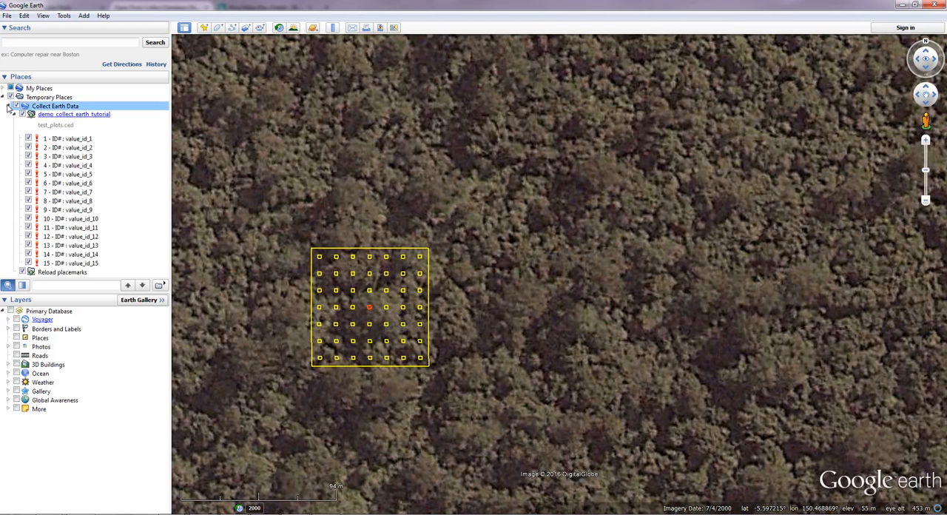
{"action": "double_click", "coordinate": [63, 148]}
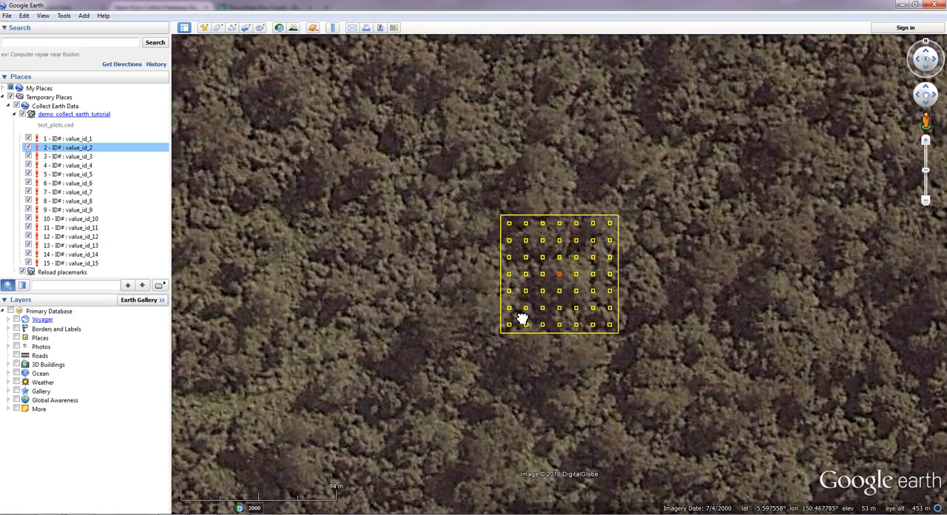
{"action": "left_click_drag", "start_coordinate": [519, 317], "coordinate": [290, 342]}
{"action": "left_click", "coordinate": [353, 304]}
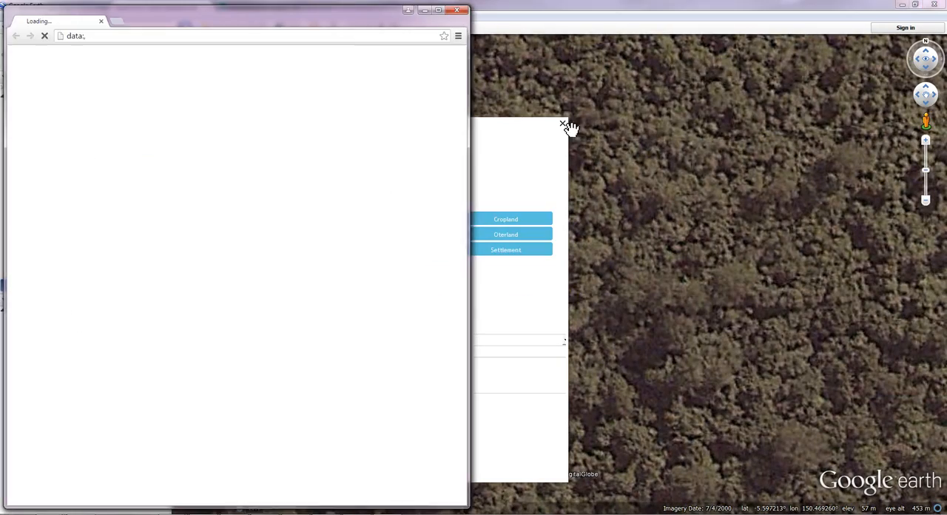
{"action": "left_click", "coordinate": [424, 10]}
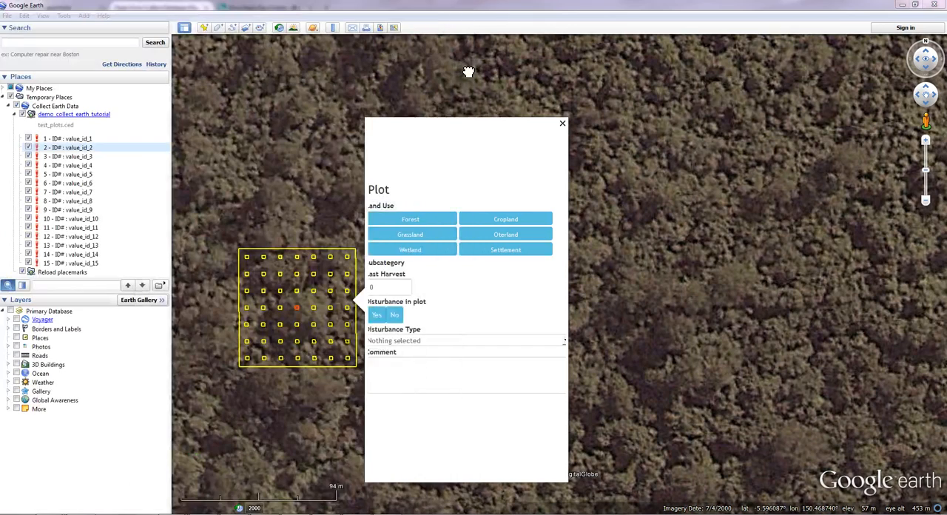
Step: Set plot 2 to Forest and Plantation with last harvest 2085, and try to submit the form to test the validation
{"action": "left_click", "coordinate": [366, 232]}
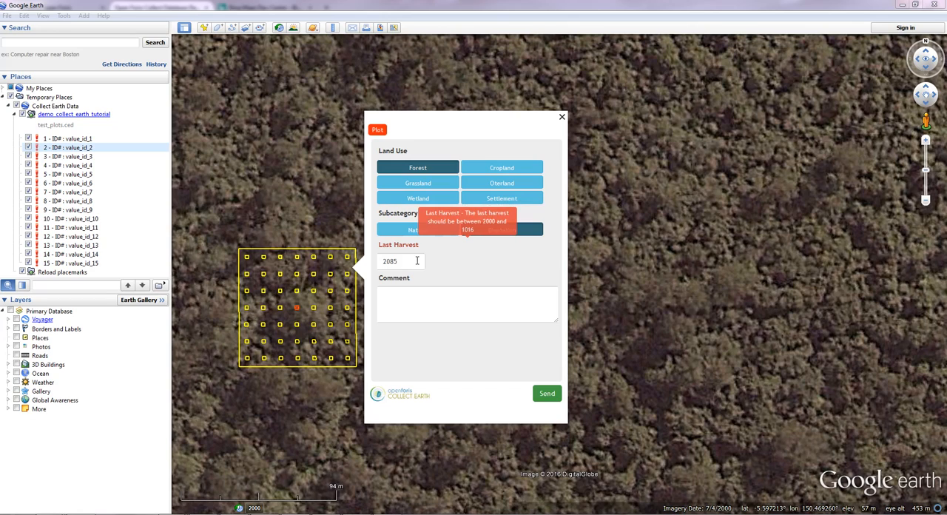
{"action": "left_click_drag", "start_coordinate": [412, 261], "coordinate": [385, 263]}
{"action": "type", "text": "2005"}
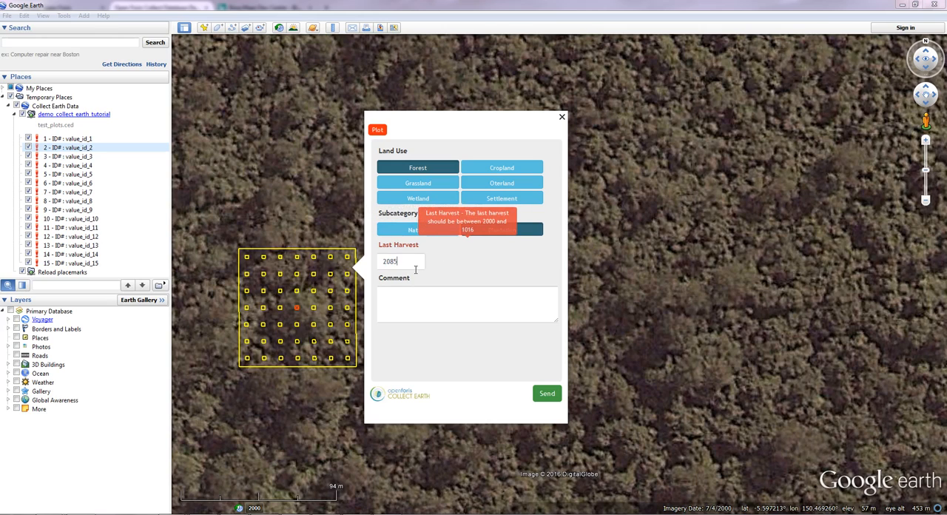
{"action": "left_click", "coordinate": [540, 398]}
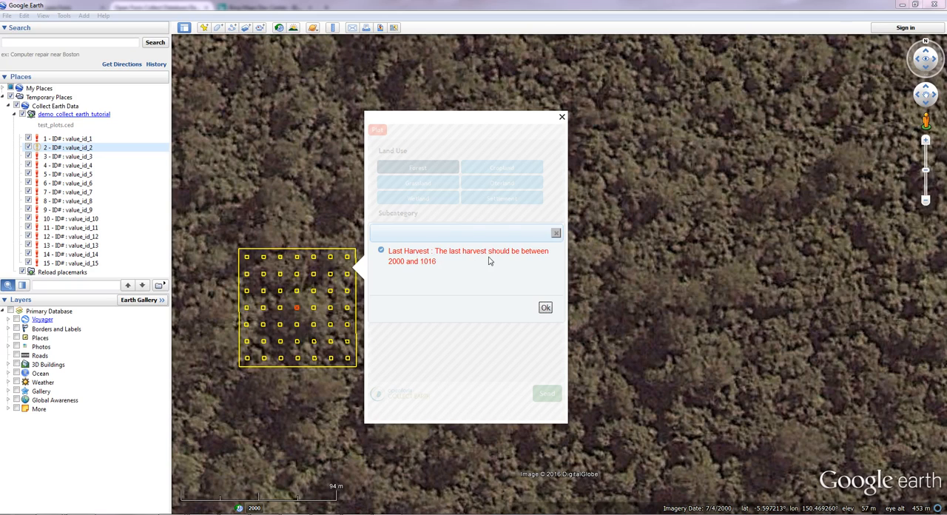
{"action": "left_click", "coordinate": [545, 307]}
Step: Set plot 2's last harvest to 2005 and submit the form
{"action": "left_click", "coordinate": [411, 265]}
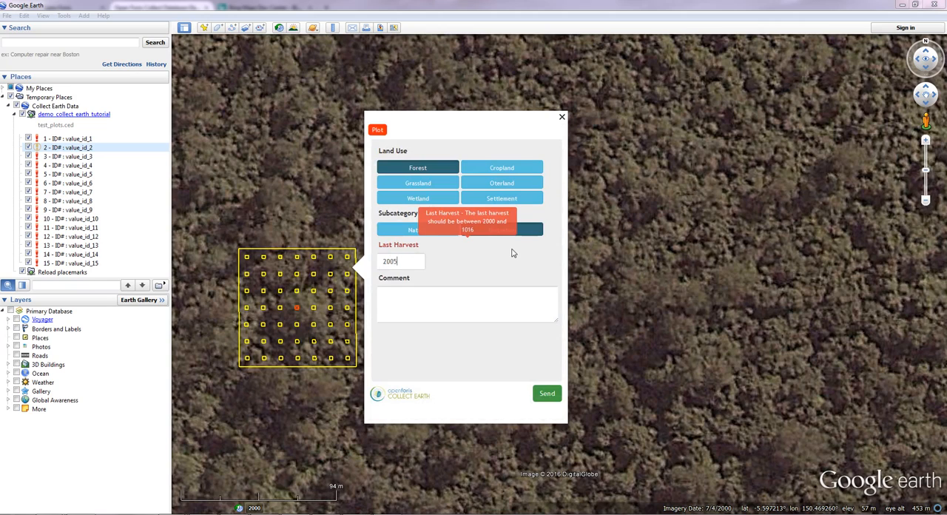
{"action": "left_click", "coordinate": [497, 307]}
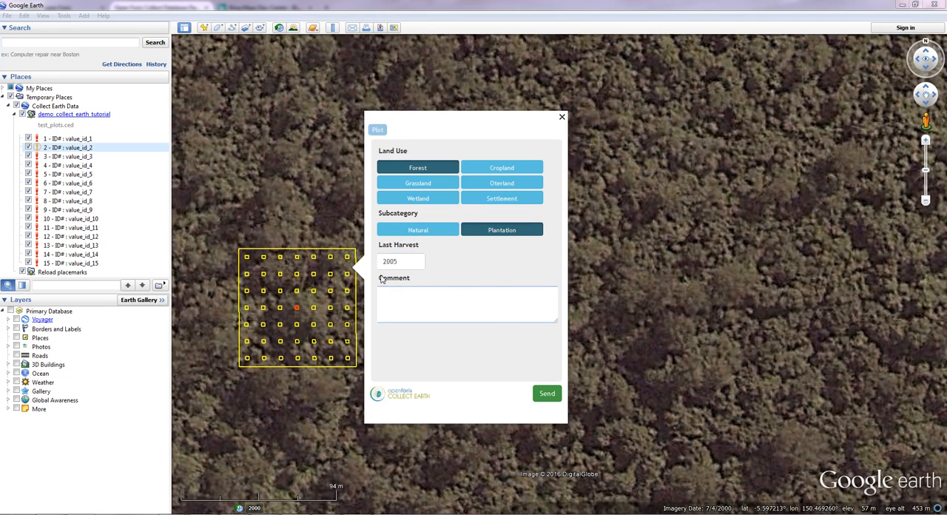
{"action": "left_click", "coordinate": [547, 394]}
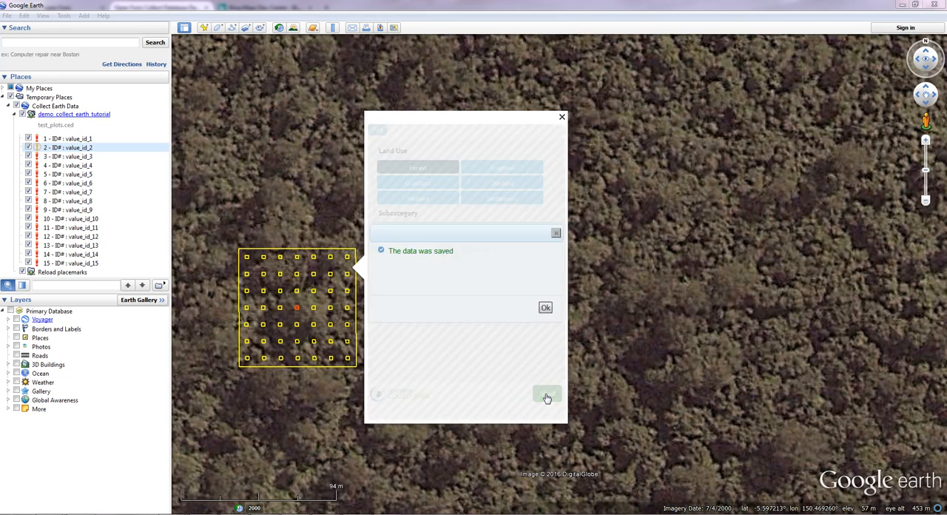
{"action": "left_click", "coordinate": [545, 307]}
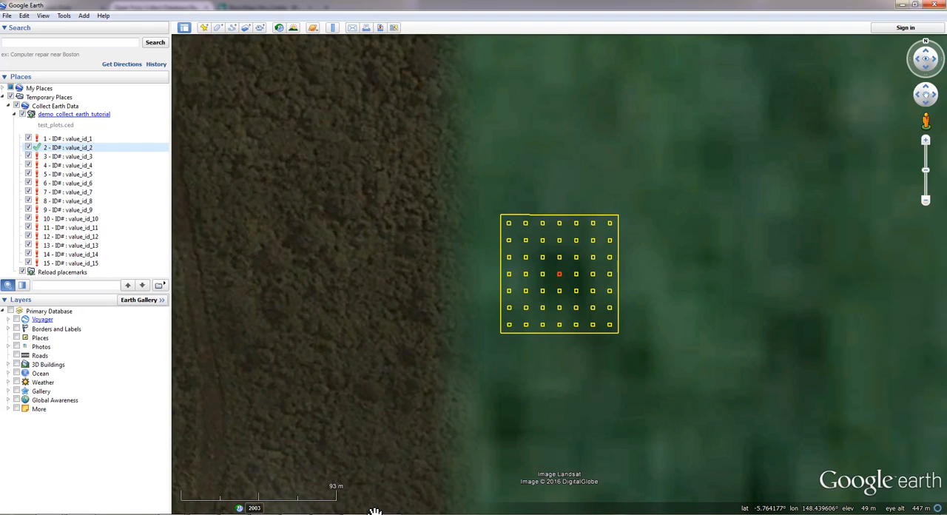
Step: Switch back to the Open Foris Collect survey designer and close the survey export dialog
{"action": "mouse_move", "coordinate": [386, 513]}
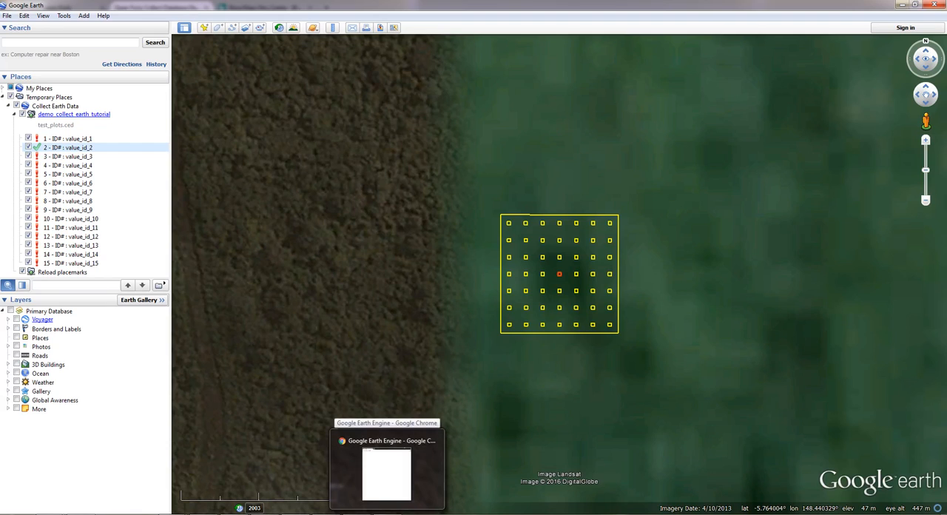
{"action": "left_click", "coordinate": [357, 514]}
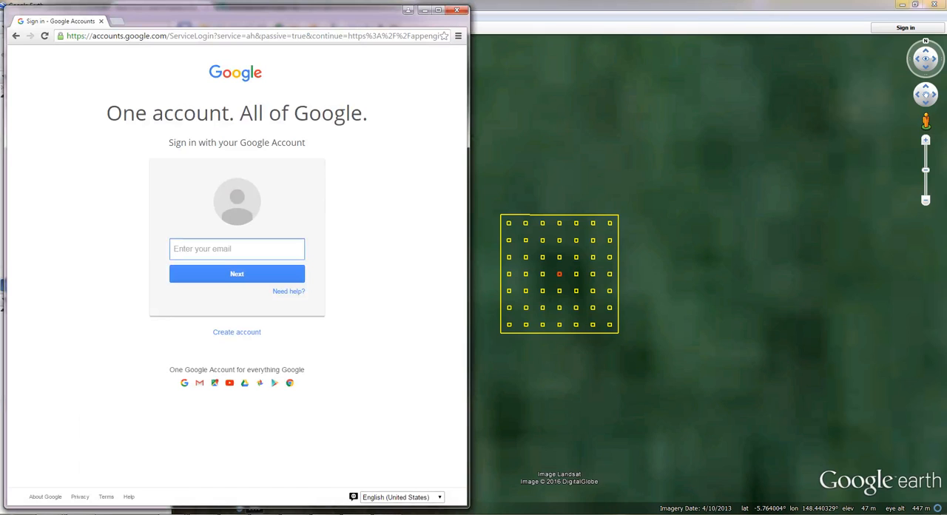
{"action": "key", "text": "alt+Tab"}
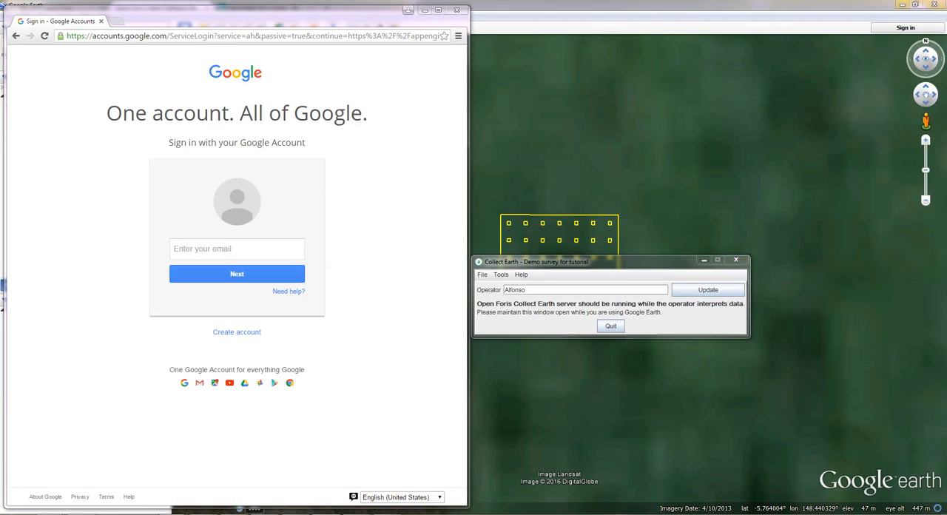
{"action": "mouse_move", "coordinate": [173, 510]}
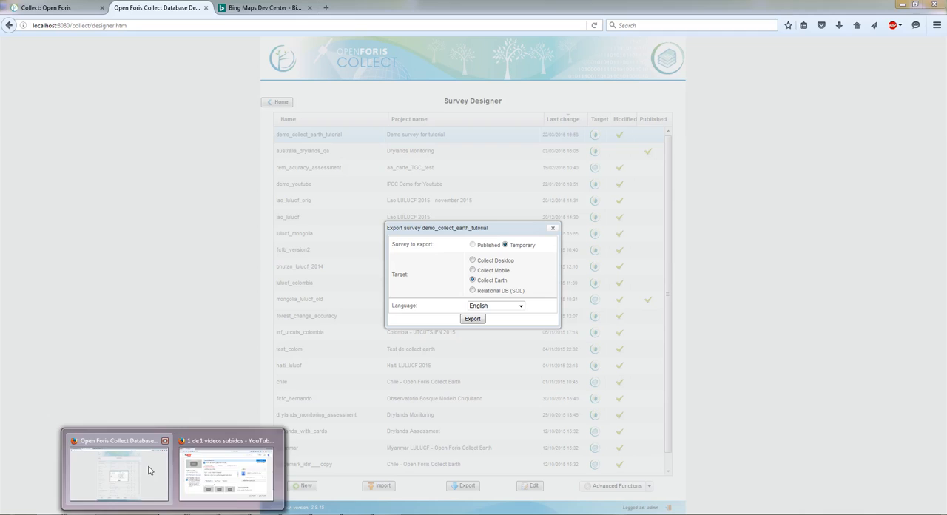
{"action": "left_click", "coordinate": [148, 469]}
{"action": "left_click", "coordinate": [551, 230]}
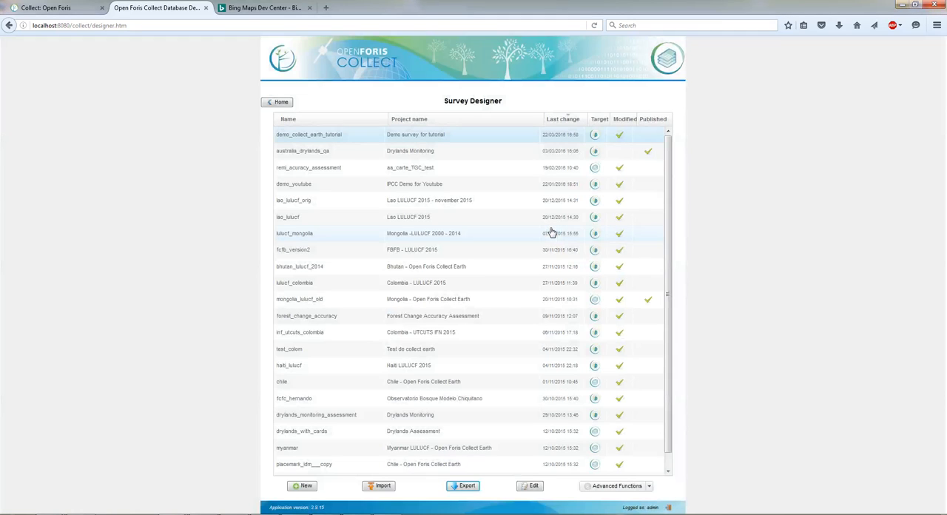